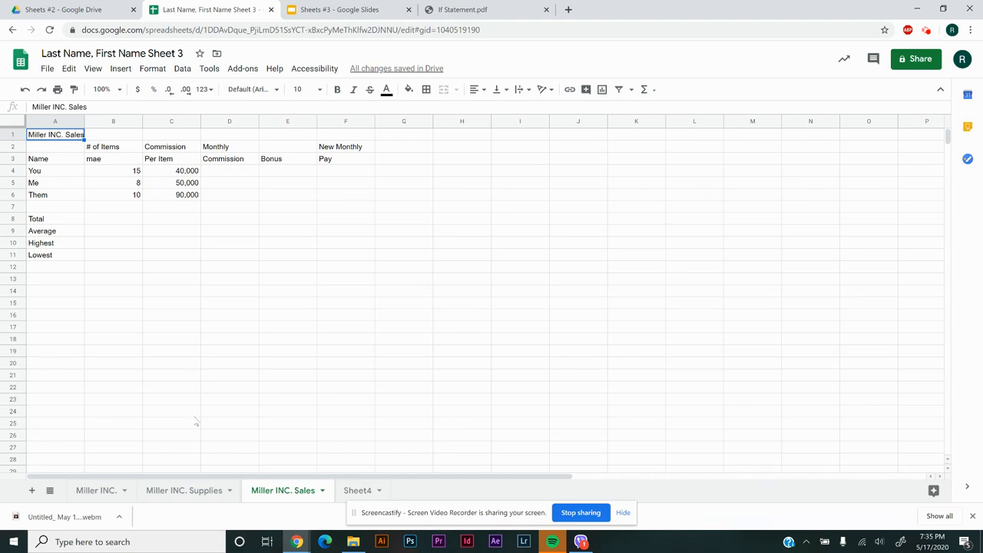
- Switch to the Sheets #3 Google Slides presentation and review the sales table on slide 1 and the instructions on slide 2
{"action": "left_click", "coordinate": [222, 243]}
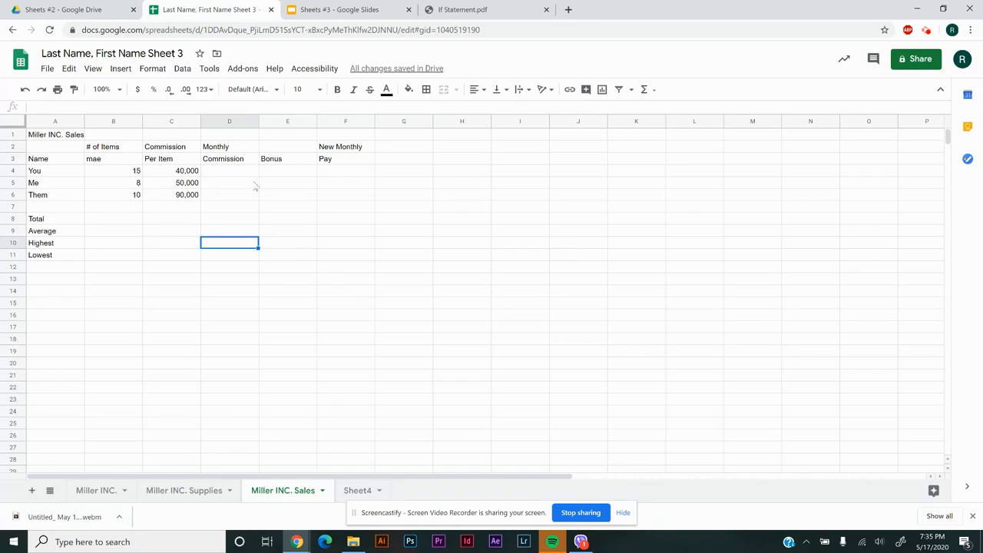
{"action": "left_click", "coordinate": [331, 11]}
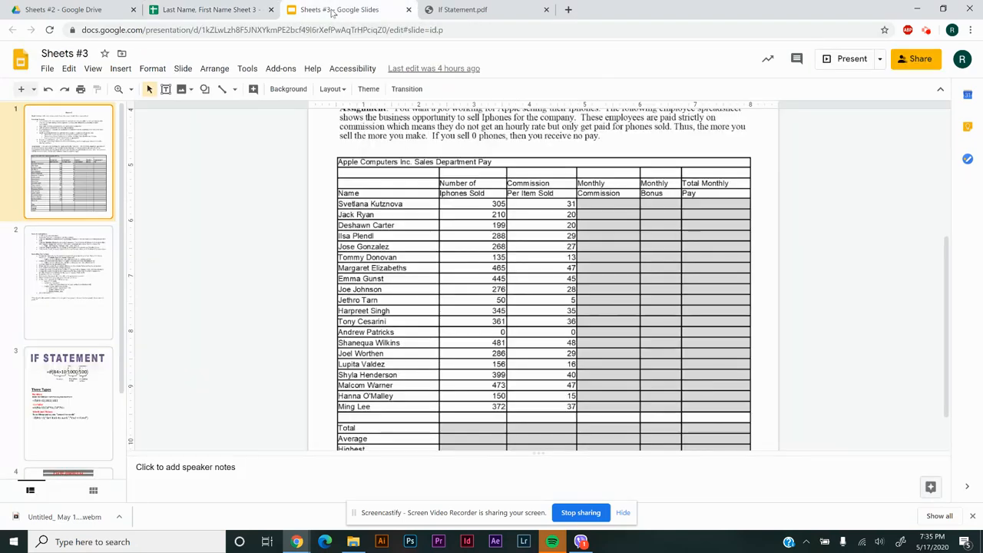
{"action": "left_click", "coordinate": [74, 269]}
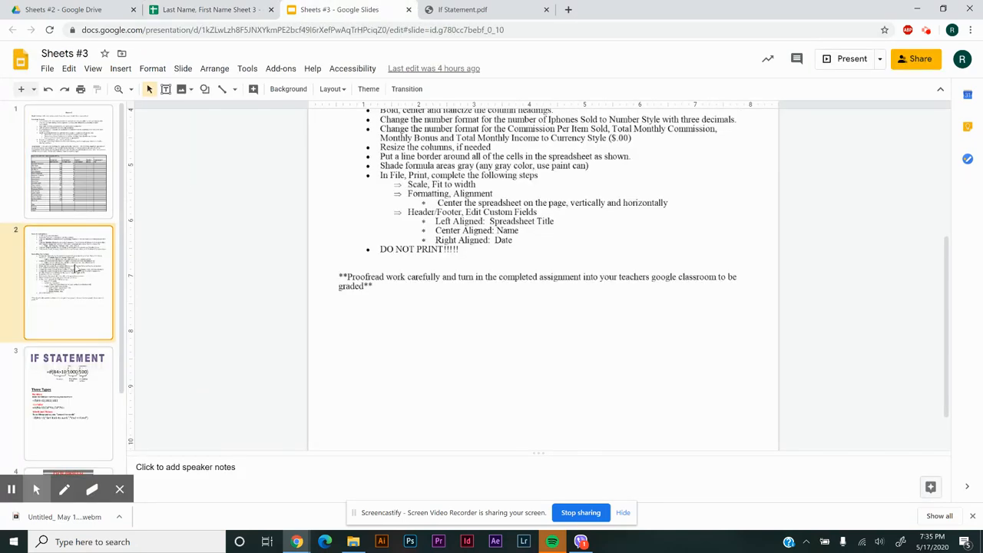
{"action": "left_click", "coordinate": [89, 172]}
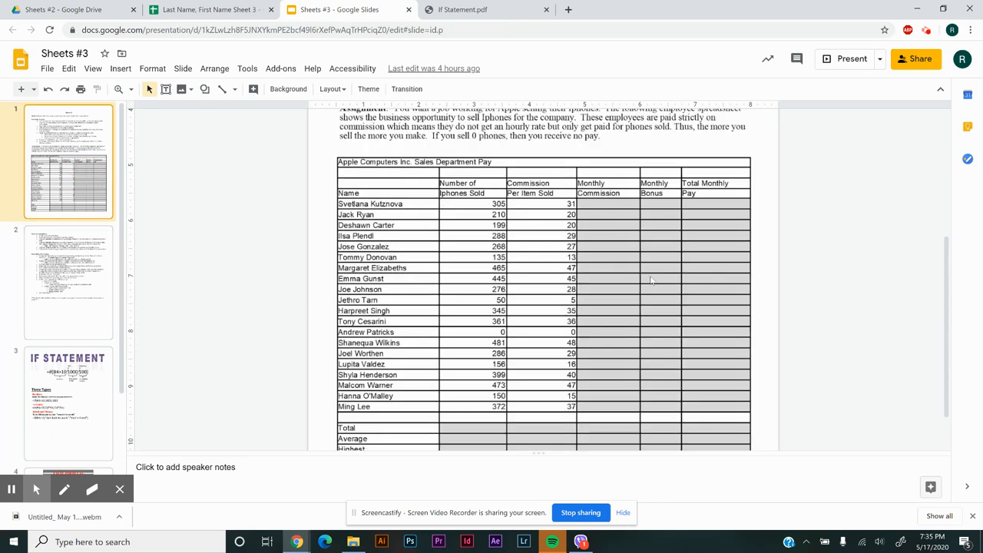
{"action": "left_click", "coordinate": [82, 272]}
{"action": "left_click", "coordinate": [79, 185]}
{"action": "left_click", "coordinate": [75, 277]}
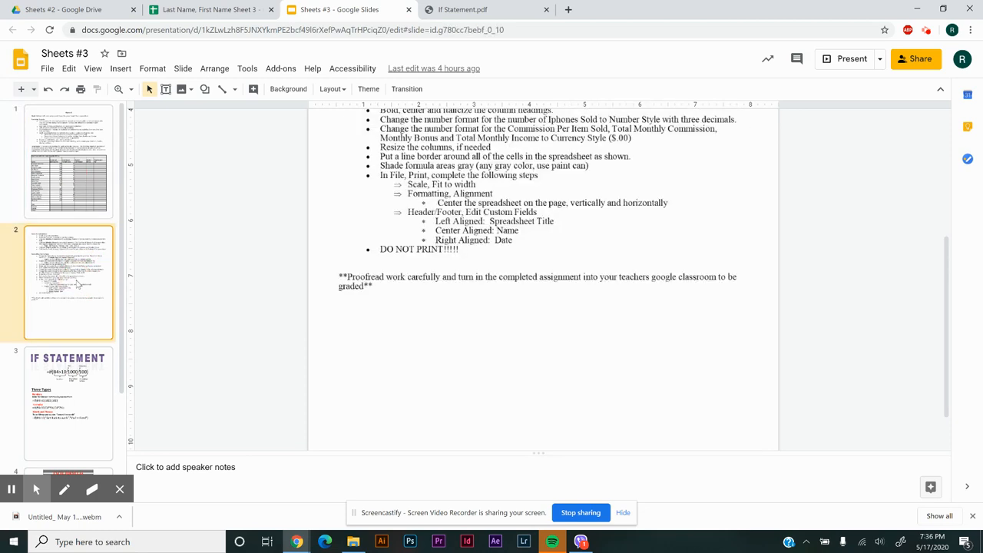
{"action": "left_click", "coordinate": [68, 205]}
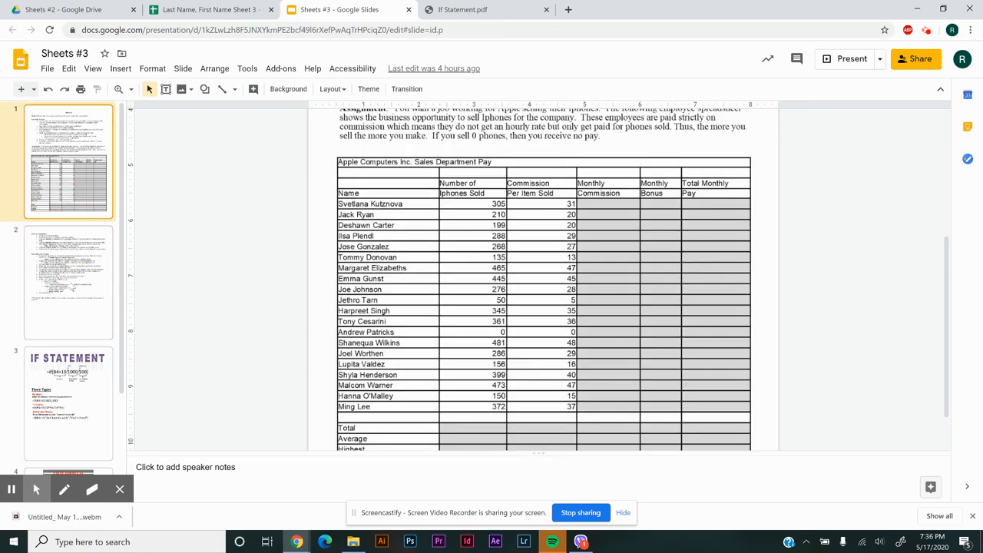
{"action": "left_click", "coordinate": [72, 284]}
{"action": "left_click", "coordinate": [76, 201]}
- Return to the Google Sheets spreadsheet and make the "Miller INC. Sales" title in A1 bold and underlined
{"action": "left_click", "coordinate": [227, 12]}
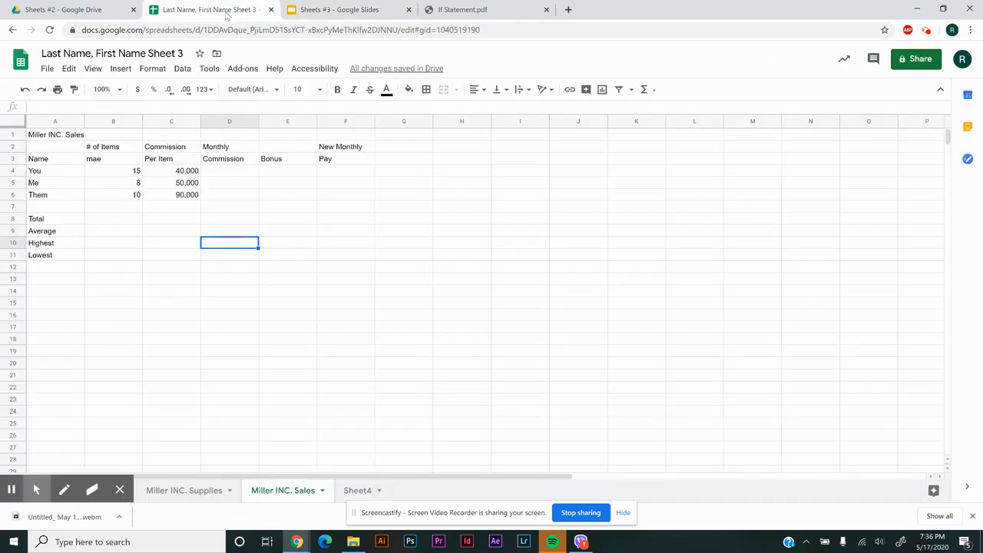
{"action": "left_click", "coordinate": [297, 221]}
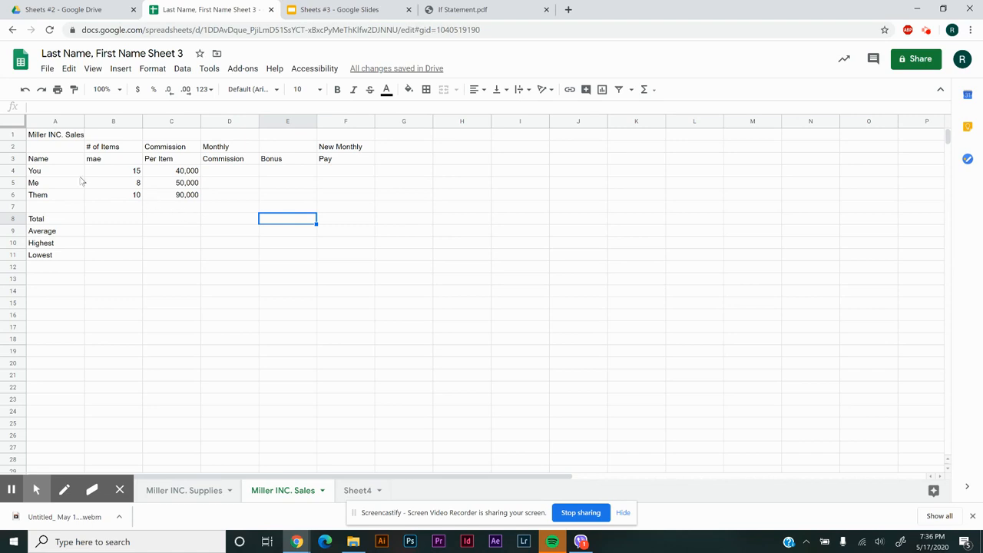
{"action": "left_click", "coordinate": [67, 136]}
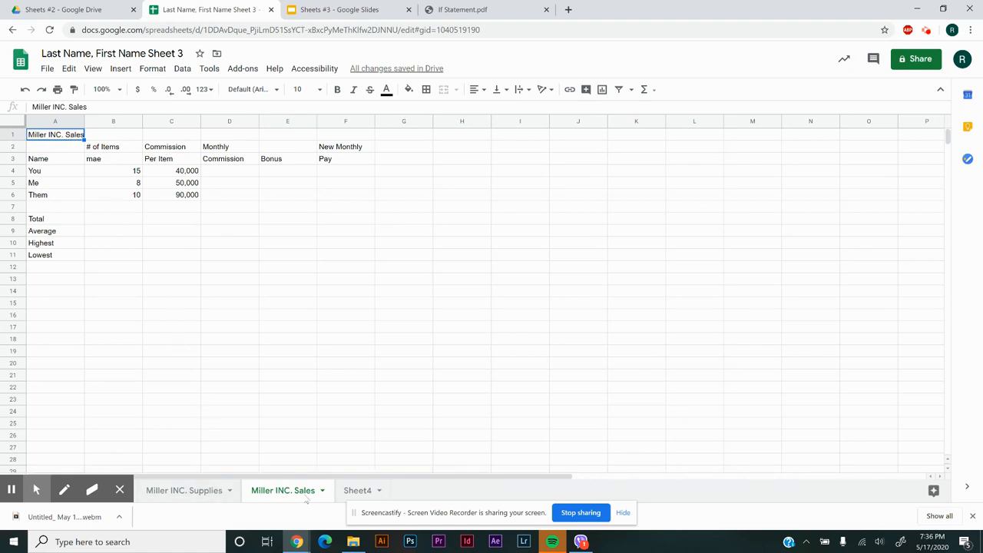
{"action": "left_click", "coordinate": [125, 234]}
{"action": "left_click", "coordinate": [58, 138]}
{"action": "left_click", "coordinate": [337, 90]}
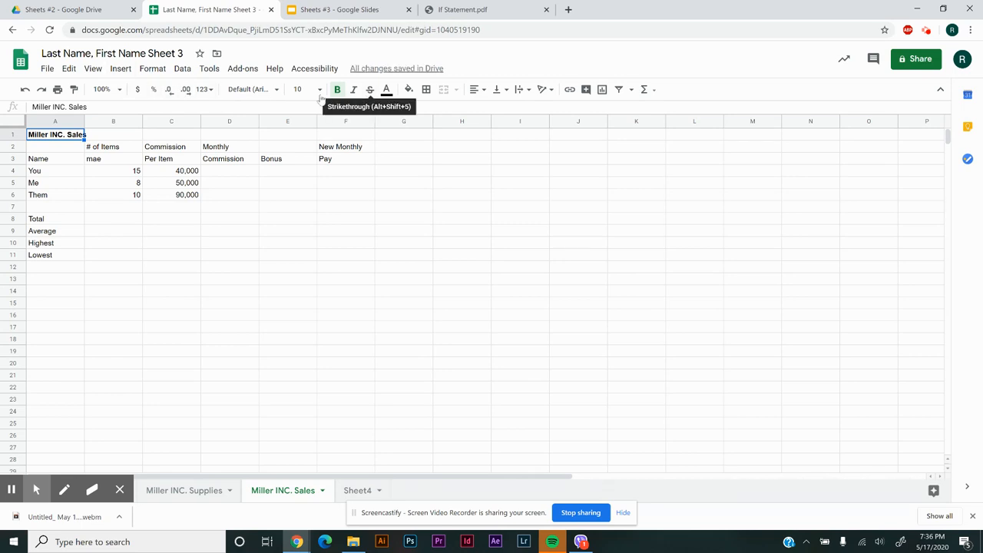
{"action": "left_click", "coordinate": [153, 69]}
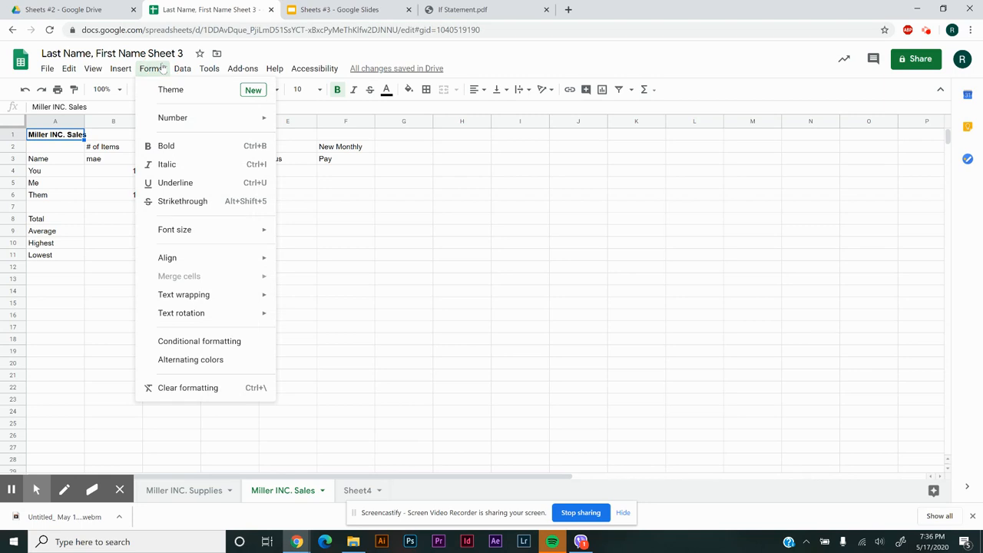
{"action": "left_click", "coordinate": [188, 182]}
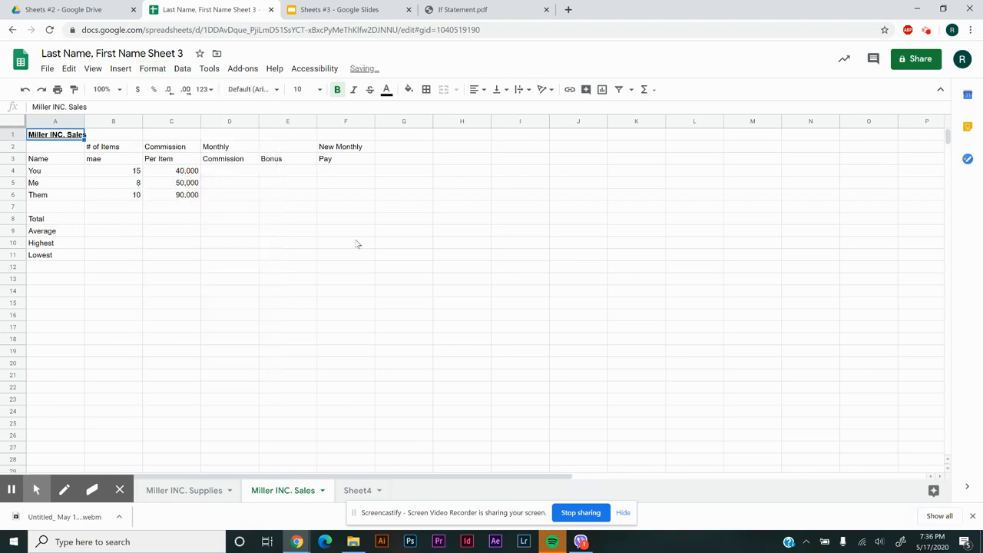
{"action": "left_click", "coordinate": [357, 243]}
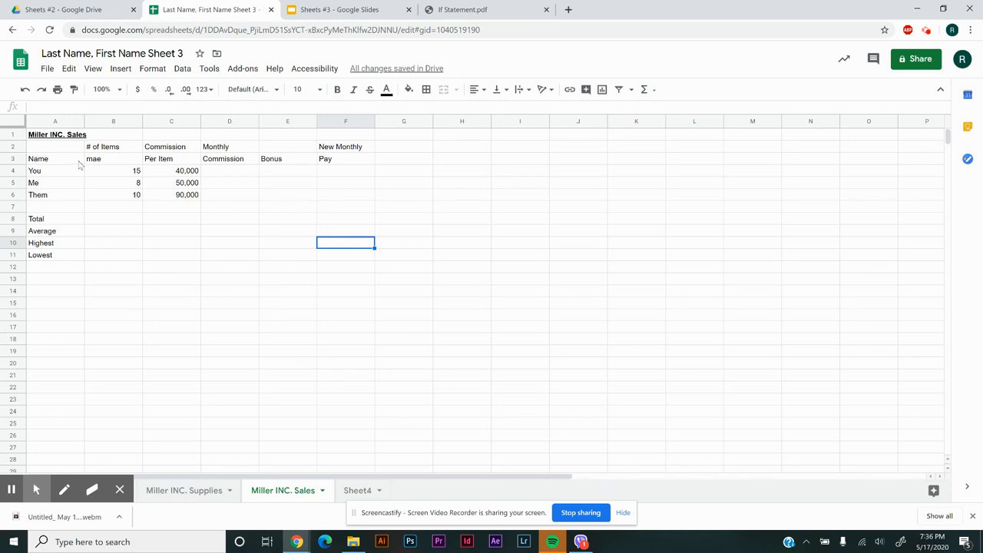
- Merge the title row across A1:F1 and center the title over the columns in use
{"action": "left_click", "coordinate": [79, 161]}
{"action": "left_click", "coordinate": [64, 138]}
{"action": "left_click_drag", "start_coordinate": [62, 135], "coordinate": [346, 137]}
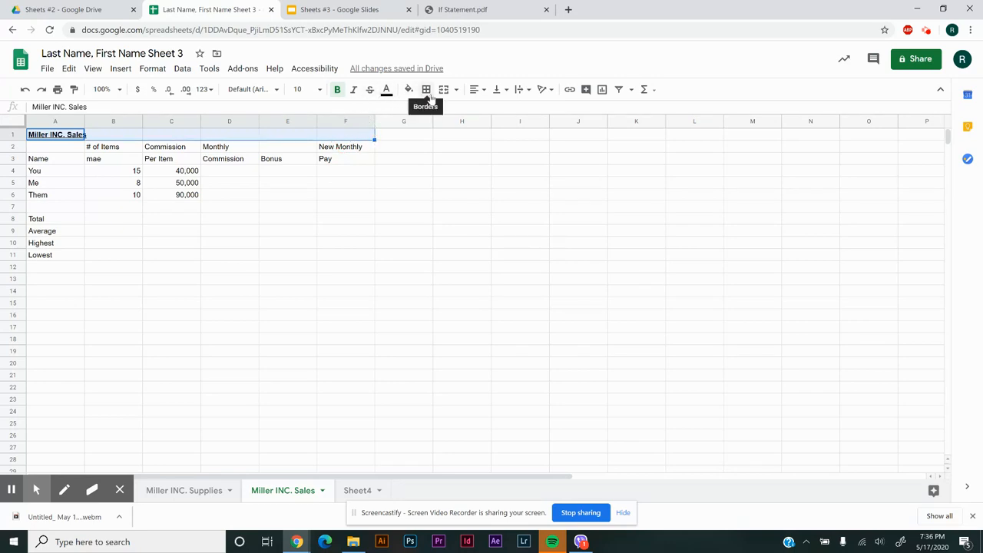
{"action": "left_click", "coordinate": [443, 89]}
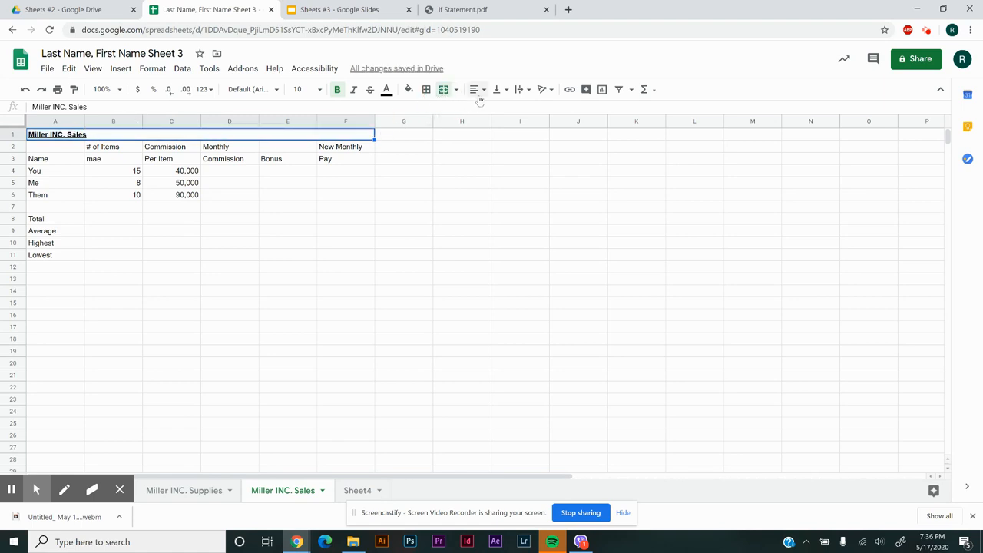
{"action": "left_click", "coordinate": [483, 91]}
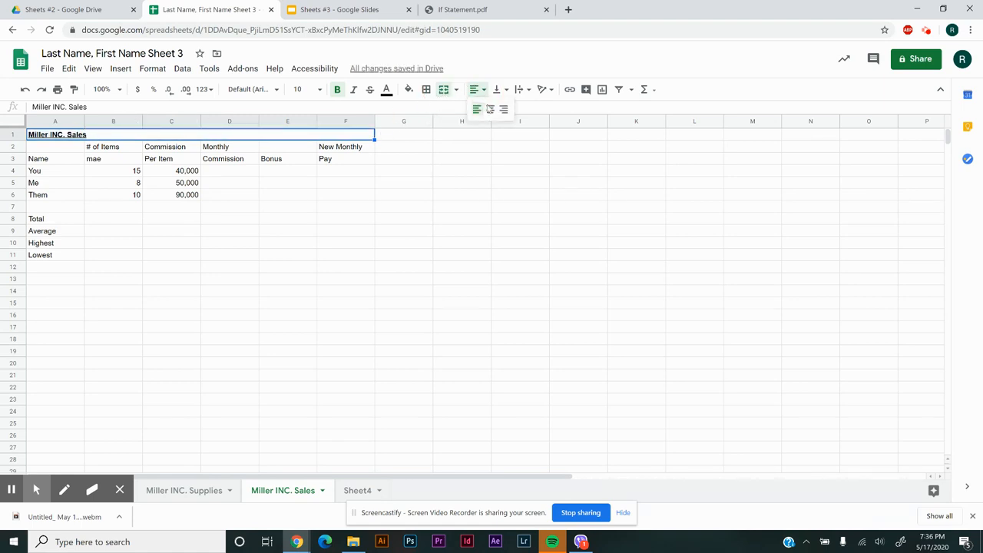
{"action": "left_click", "coordinate": [491, 111]}
{"action": "left_click", "coordinate": [359, 256]}
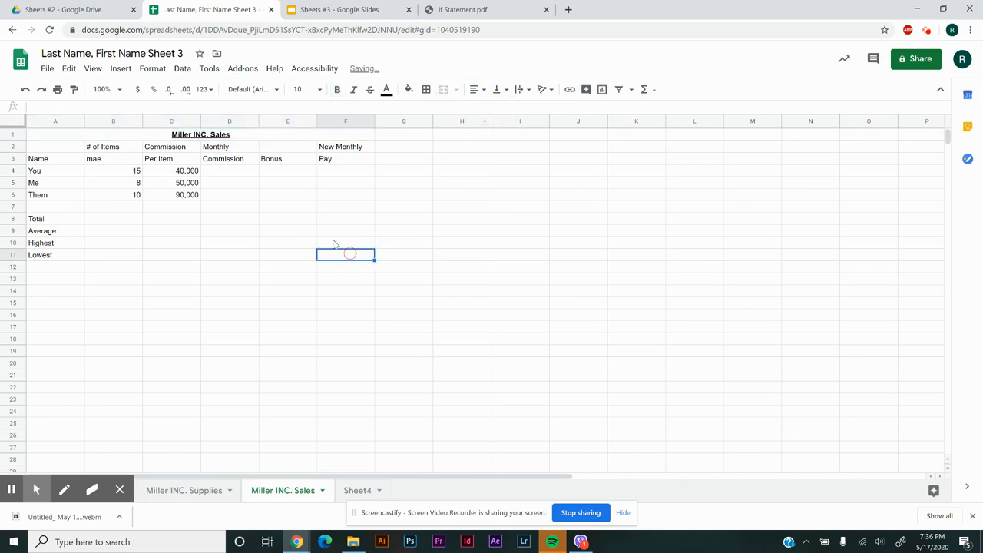
{"action": "left_click", "coordinate": [250, 140]}
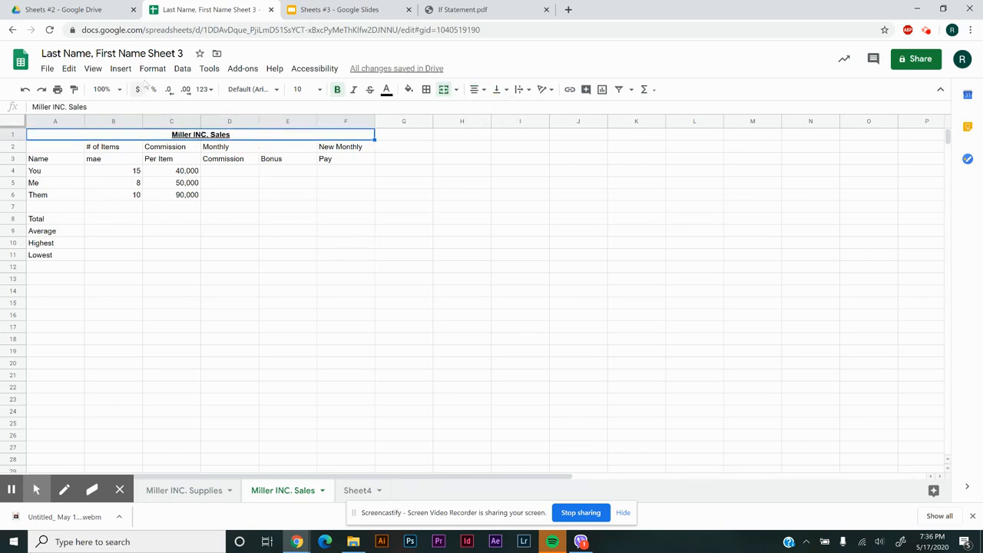
{"action": "left_click", "coordinate": [152, 69]}
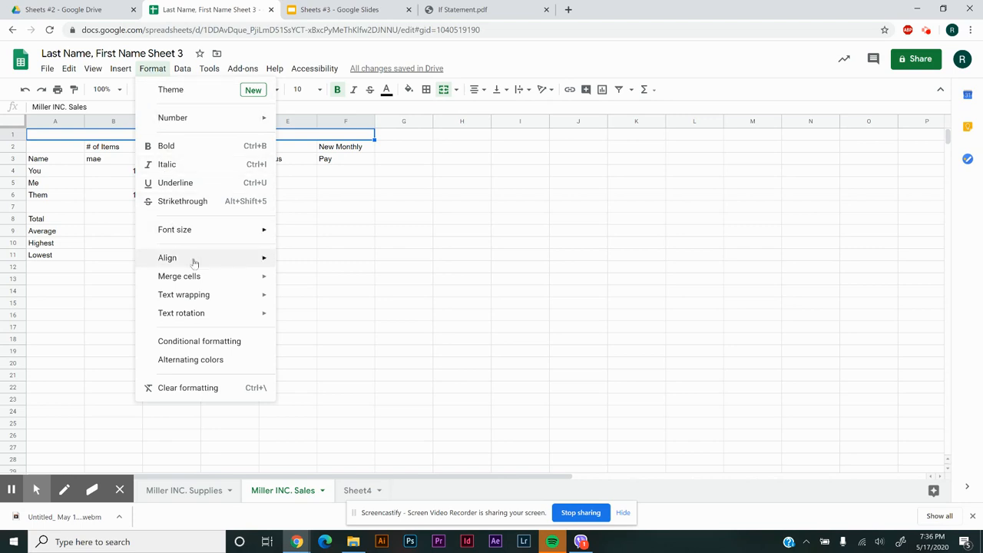
{"action": "mouse_move", "coordinate": [211, 285]}
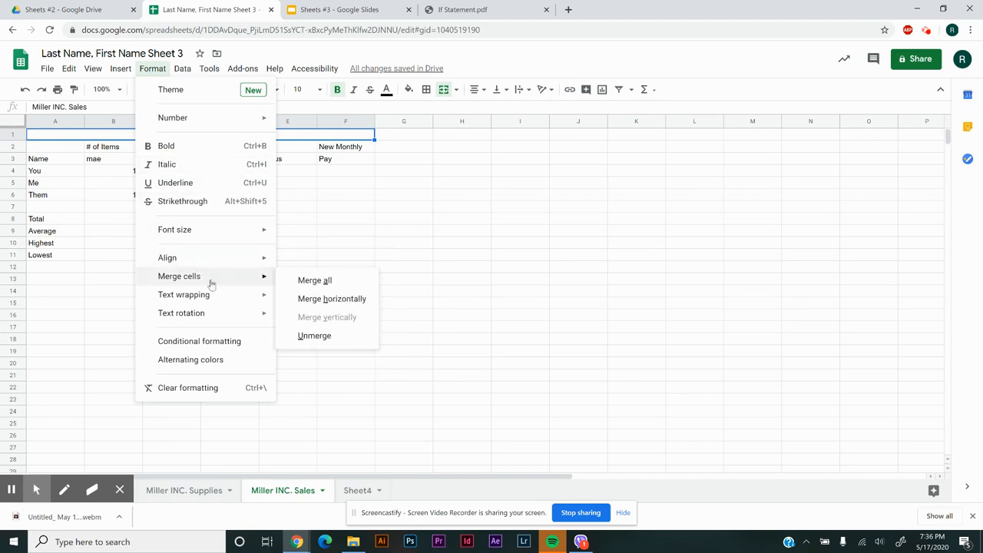
{"action": "left_click", "coordinate": [90, 243]}
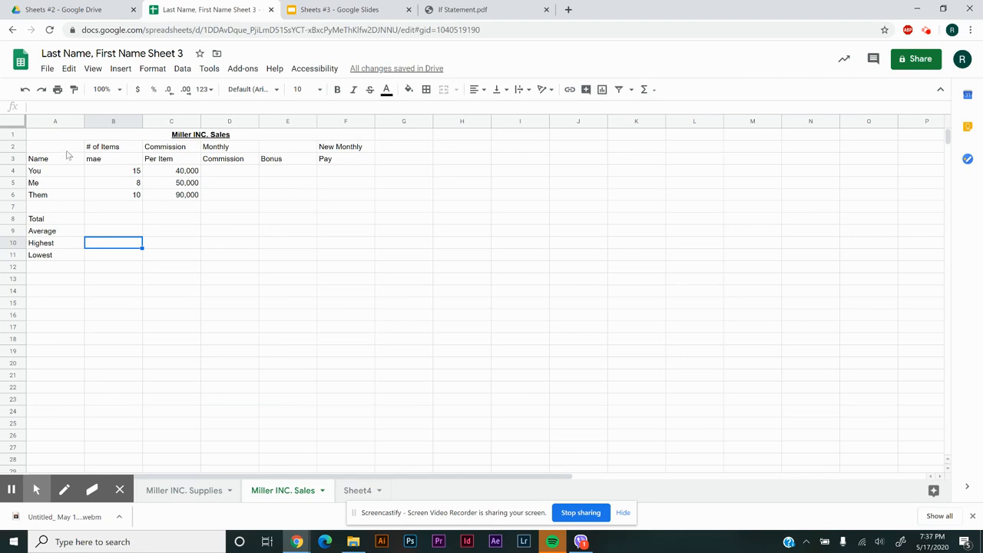
- Italicize and center the column headings in A2:F3
{"action": "left_click_drag", "start_coordinate": [63, 148], "coordinate": [342, 161]}
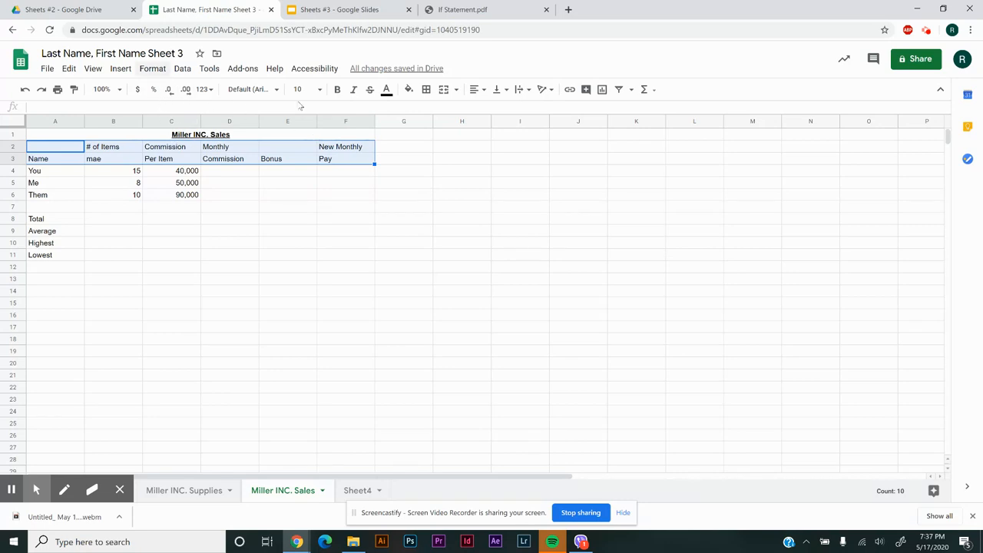
{"action": "left_click", "coordinate": [353, 90]}
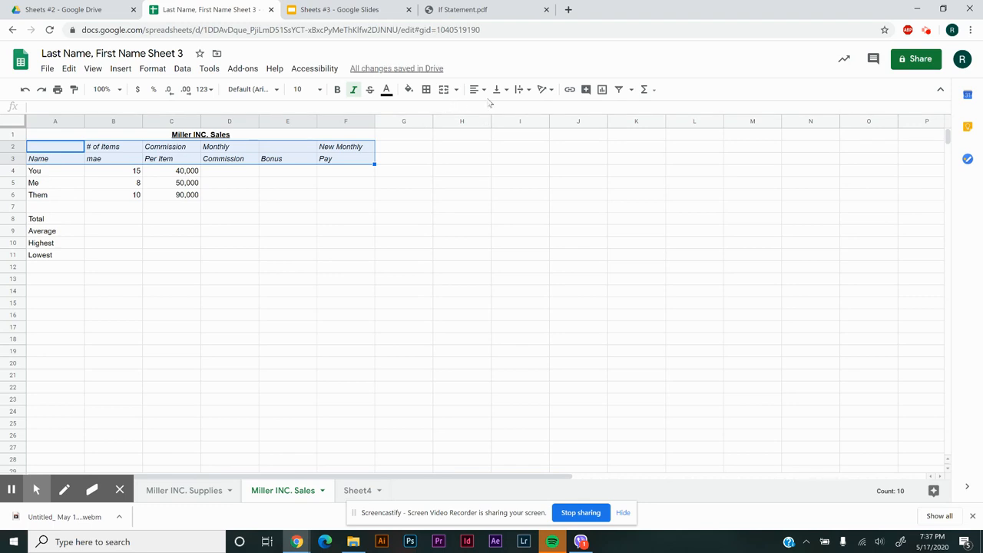
{"action": "left_click", "coordinate": [479, 90]}
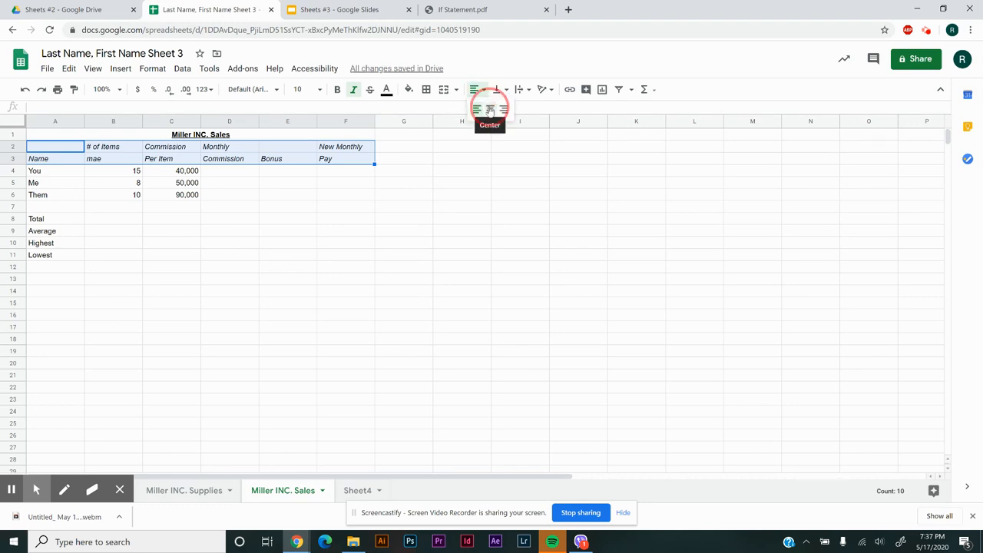
{"action": "left_click", "coordinate": [490, 110]}
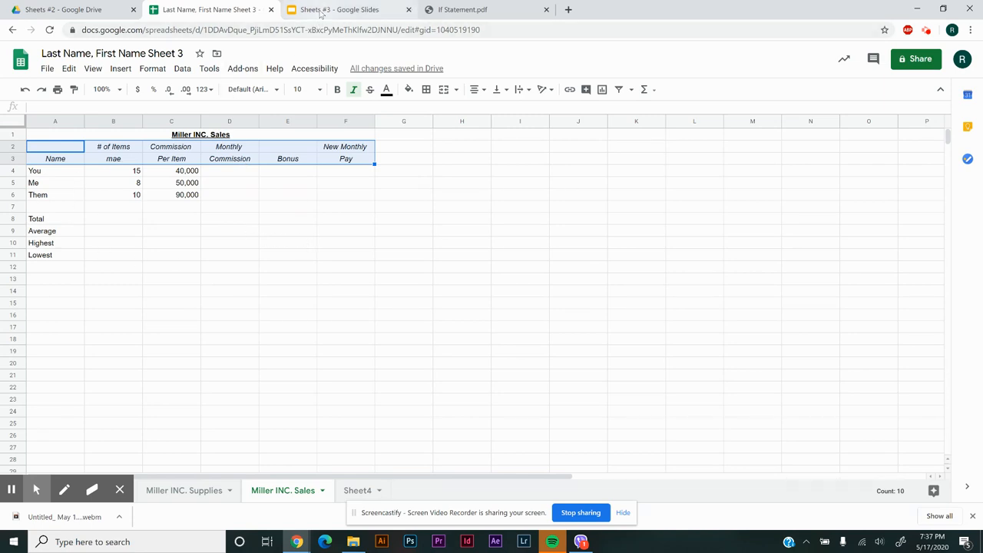
- Place the Sheets #3 presentation in its own window beside the spreadsheet and bring up the instructions on slide 2
{"action": "left_click", "coordinate": [321, 12]}
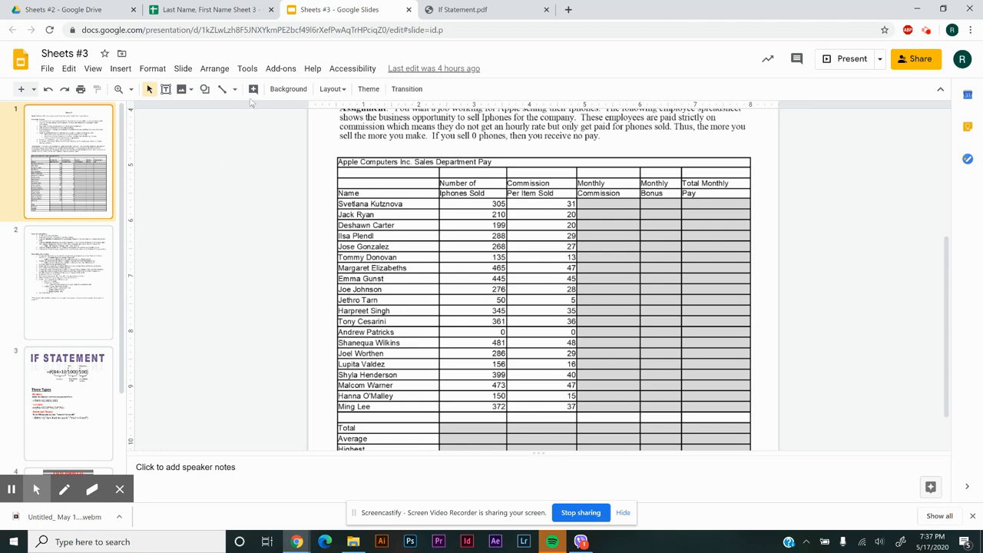
{"action": "left_click_drag", "start_coordinate": [335, 11], "coordinate": [2, 259]}
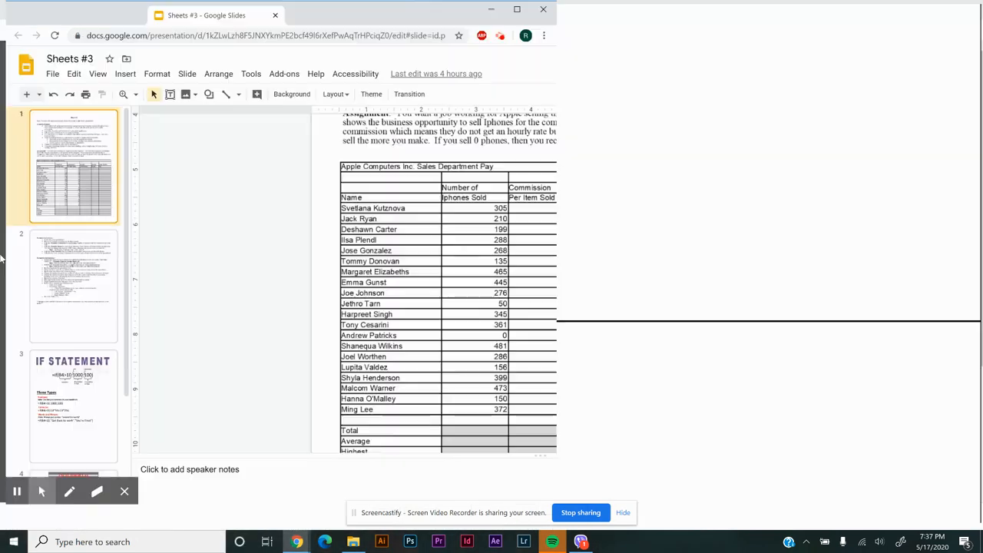
{"action": "left_click", "coordinate": [645, 196]}
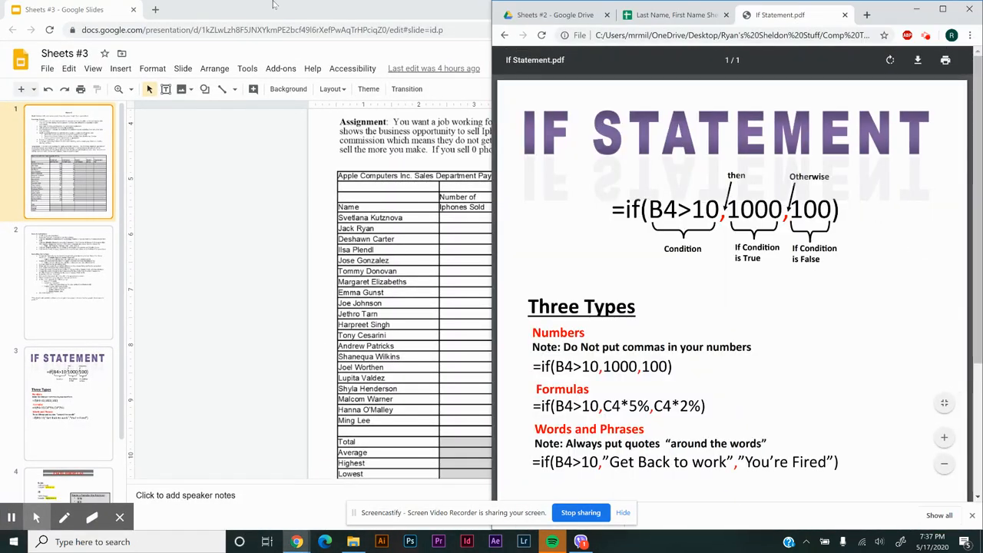
{"action": "left_click_drag", "start_coordinate": [298, 6], "coordinate": [1, 164]}
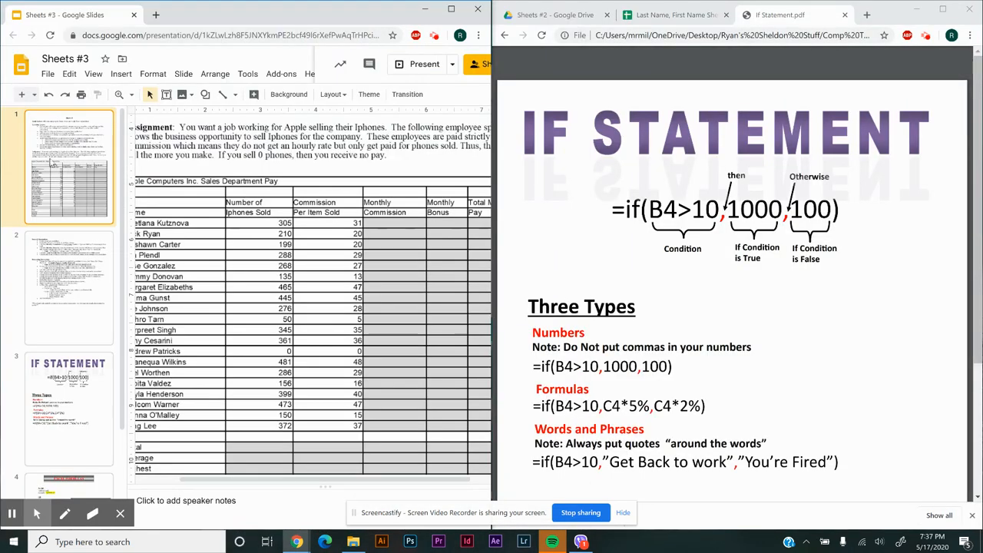
{"action": "left_click", "coordinate": [667, 19]}
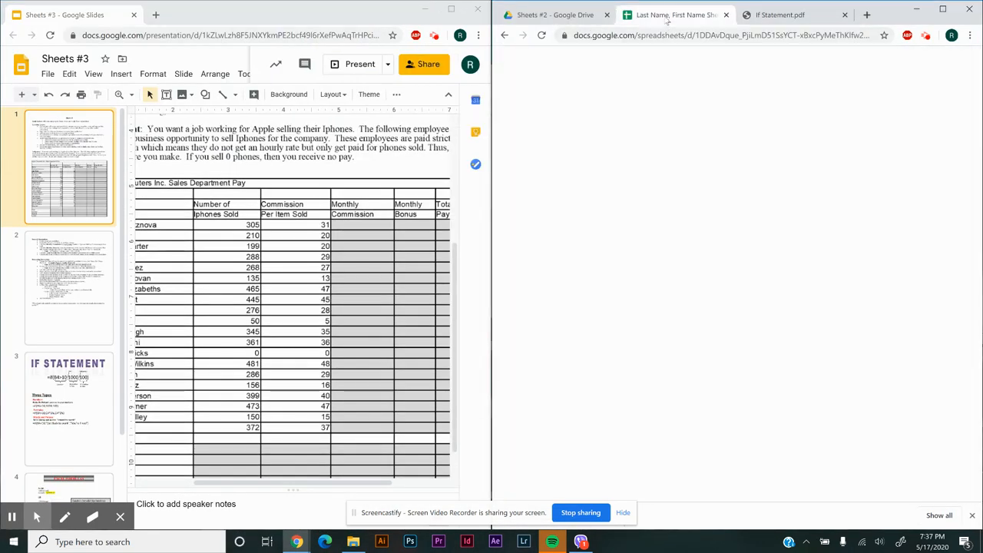
{"action": "left_click", "coordinate": [80, 265]}
{"action": "scroll", "coordinate": [250, 296], "scroll_direction": "up", "scroll_amount": 2}
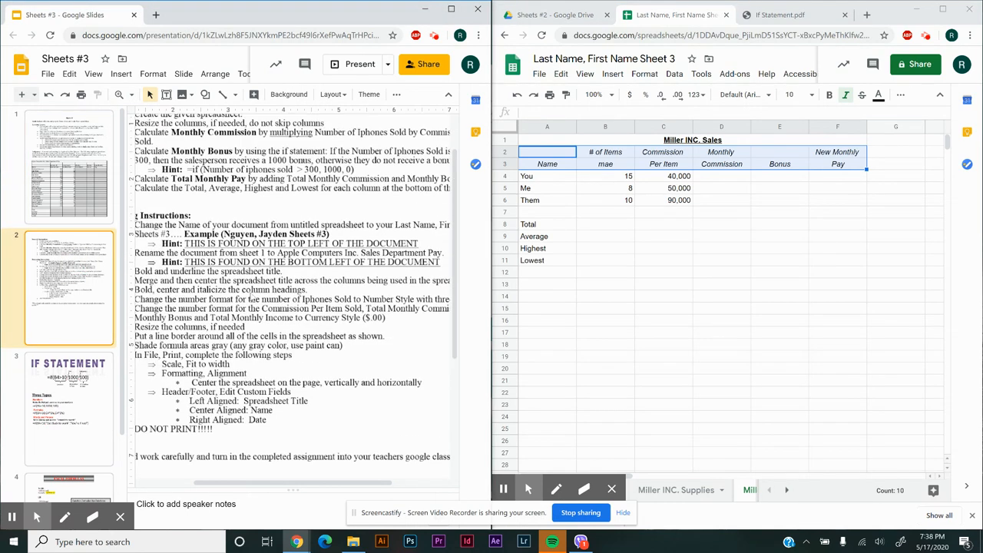
{"action": "scroll", "coordinate": [251, 297], "scroll_direction": "up", "scroll_amount": 2}
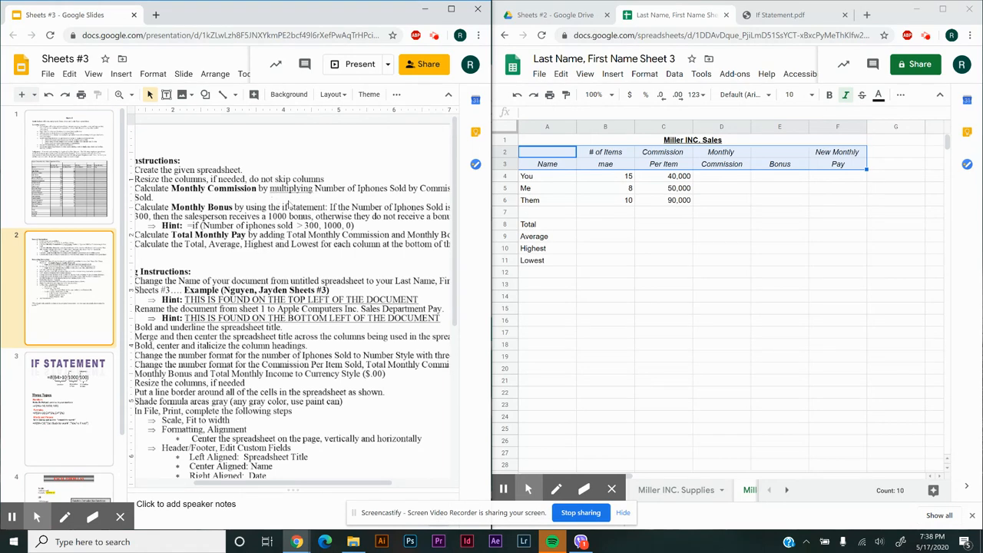
{"action": "left_click_drag", "start_coordinate": [325, 483], "coordinate": [382, 487]}
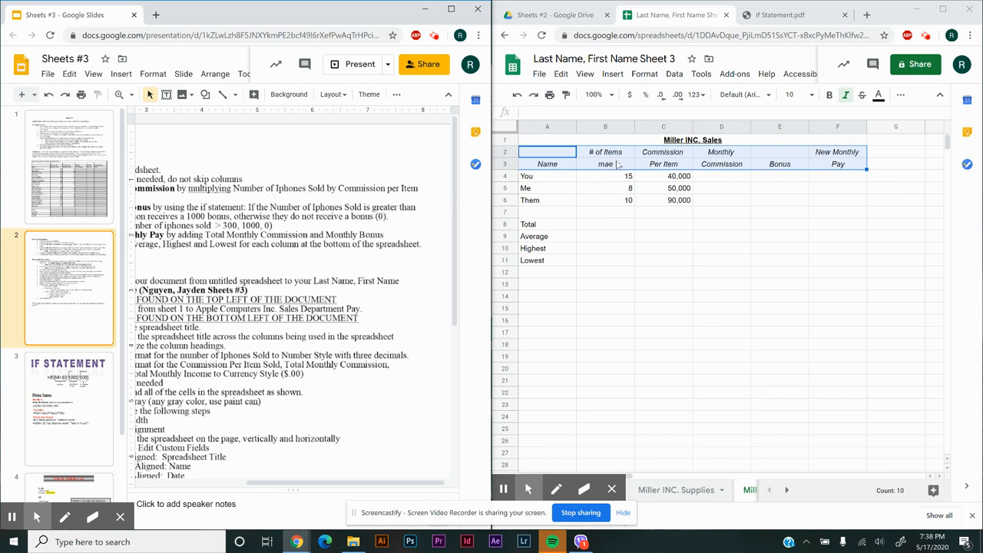
- Correct the misspelled heading in B3 to "made"
{"action": "left_click", "coordinate": [613, 167]}
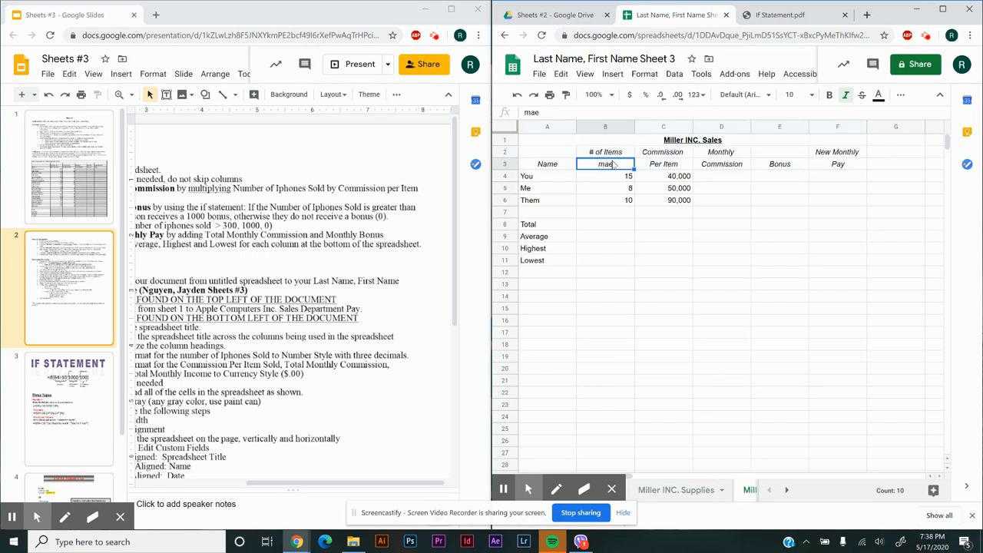
{"action": "type", "text": "made"}
{"action": "key", "text": "Return"}
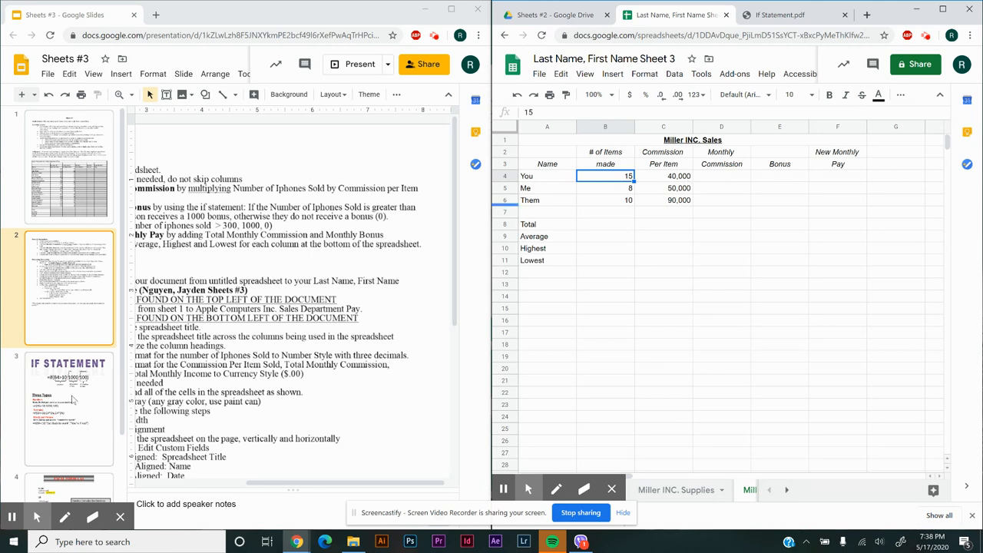
- Bring up the formula reference on slide 4 of the Sheets #3 presentation, showing the multiplication examples
{"action": "scroll", "coordinate": [77, 407], "scroll_direction": "down", "scroll_amount": 1}
{"action": "left_click", "coordinate": [77, 427]}
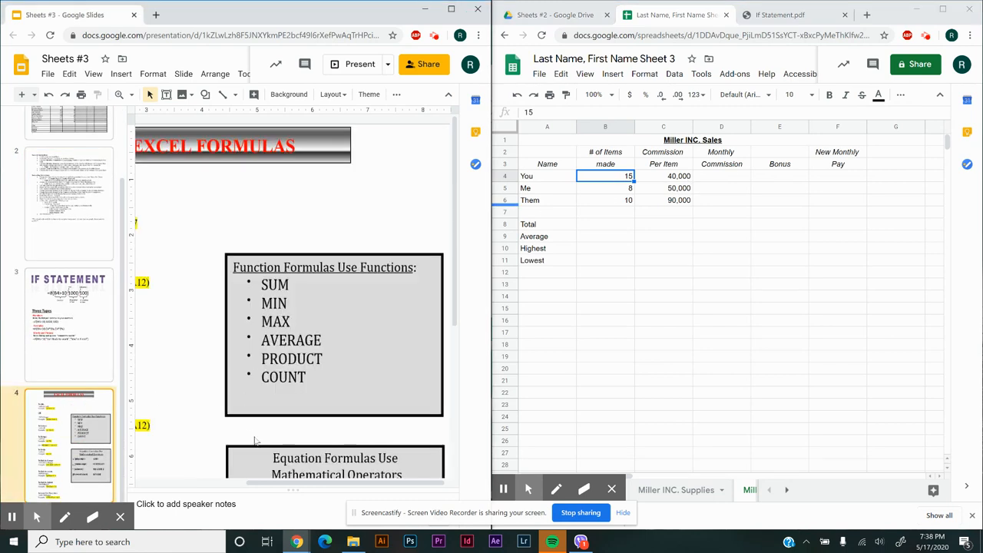
{"action": "left_click_drag", "start_coordinate": [298, 483], "coordinate": [212, 483]}
{"action": "scroll", "coordinate": [286, 368], "scroll_direction": "down", "scroll_amount": 2}
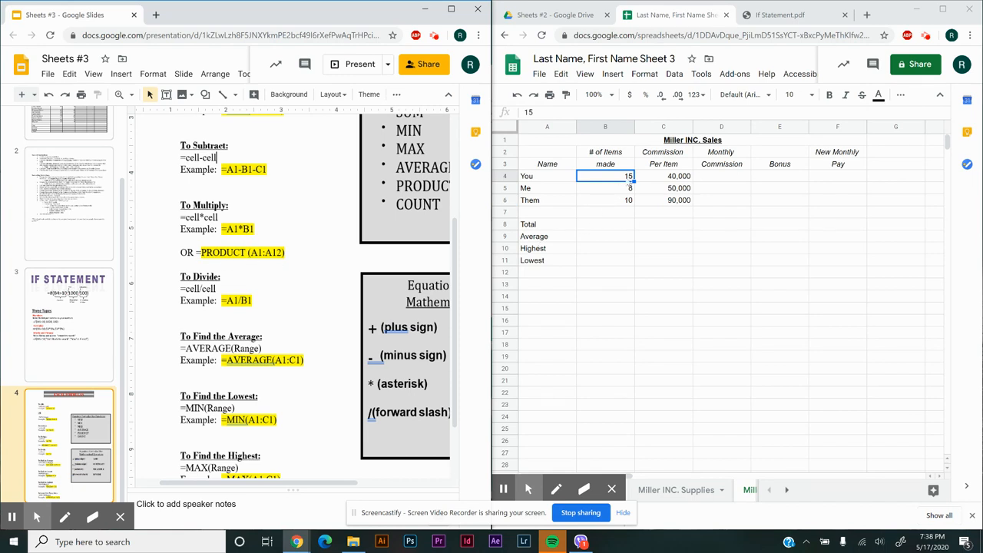
- Enter the Monthly Commission formula =product(b4*c5) in D4
{"action": "left_click", "coordinate": [625, 183]}
{"action": "left_click", "coordinate": [675, 179]}
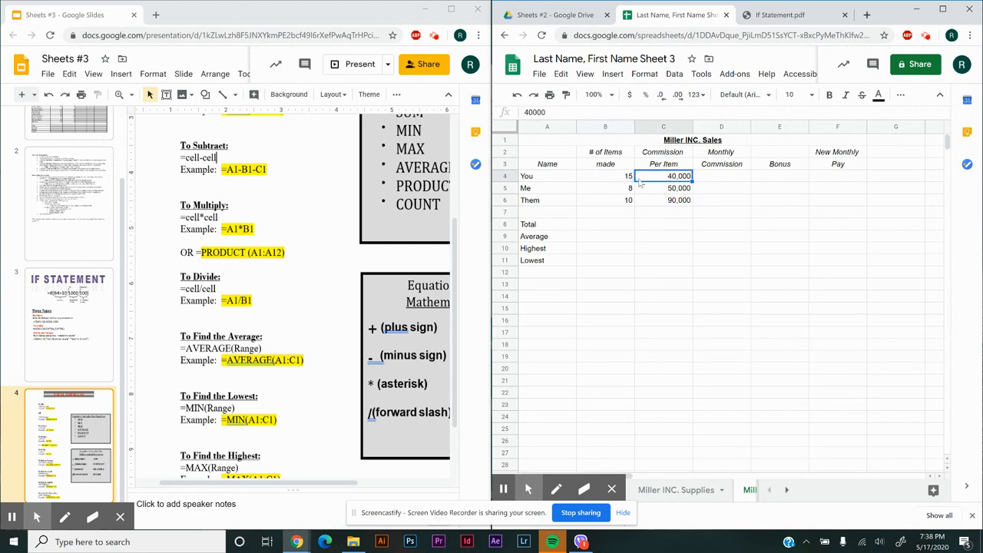
{"action": "left_click", "coordinate": [625, 177]}
{"action": "left_click", "coordinate": [663, 179]}
{"action": "left_click", "coordinate": [730, 178]}
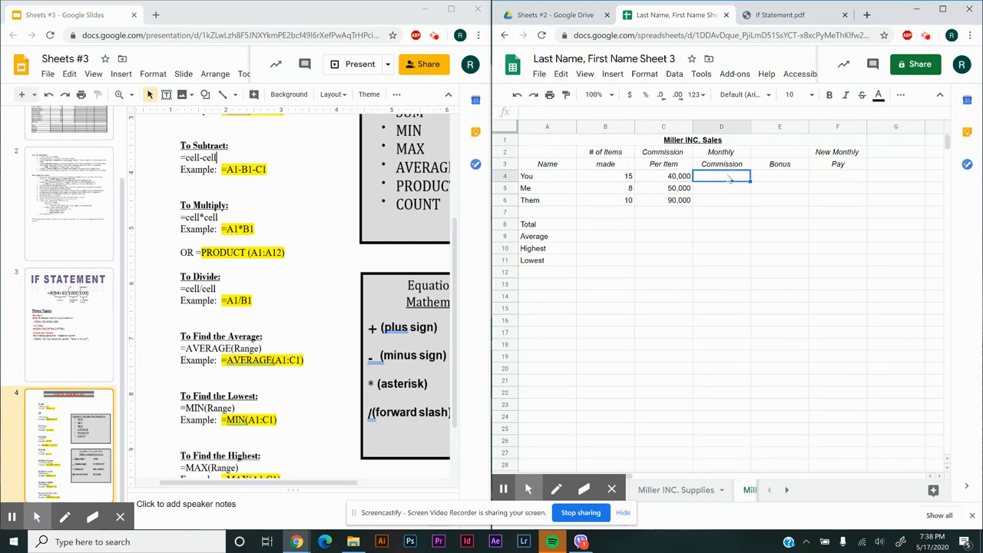
{"action": "type", "text": "=pro"}
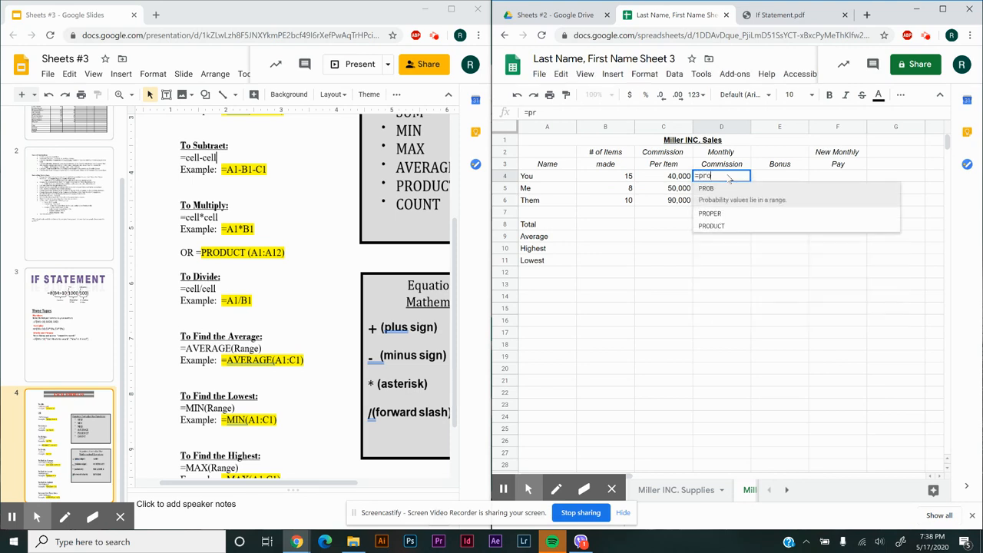
{"action": "type", "text": "duct("}
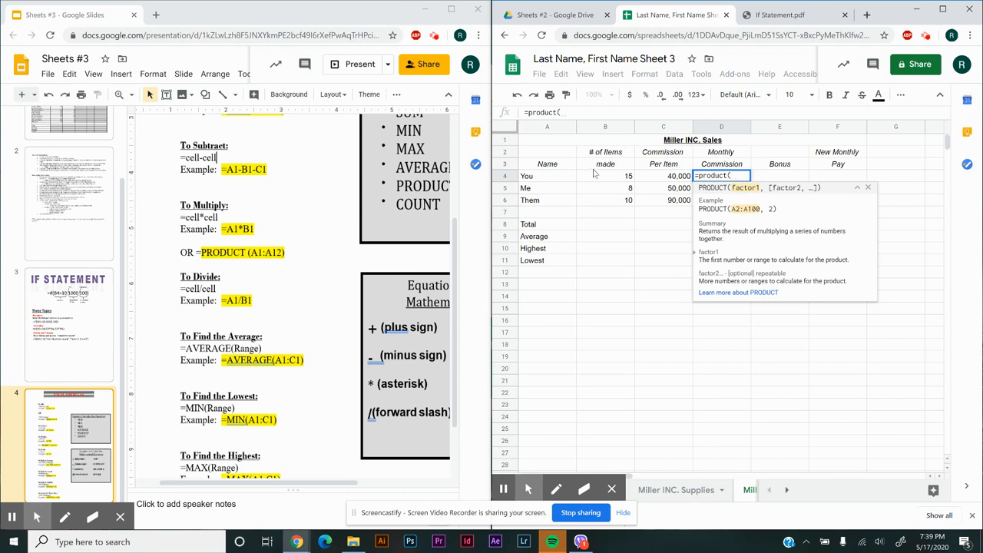
{"action": "type", "text": "b"}
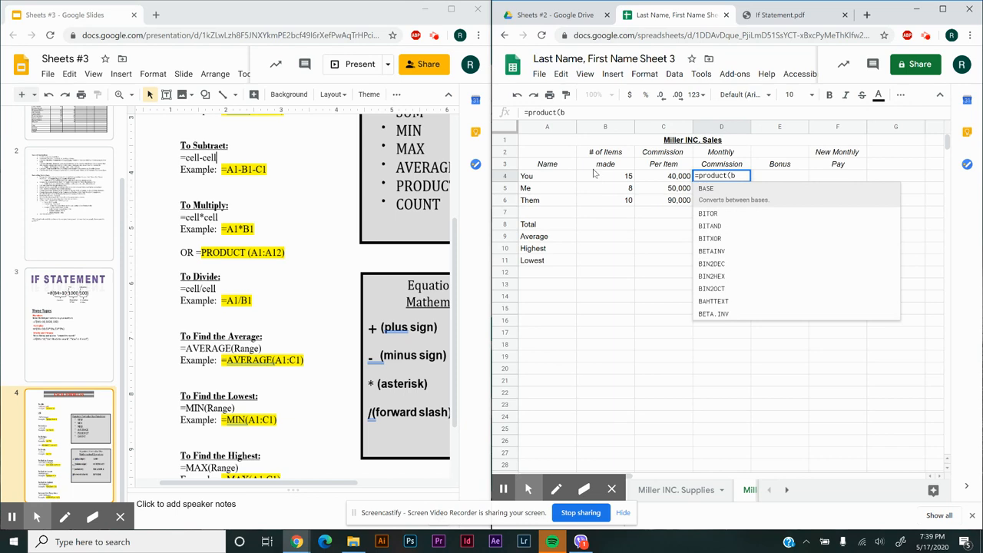
{"action": "type", "text": "4*"}
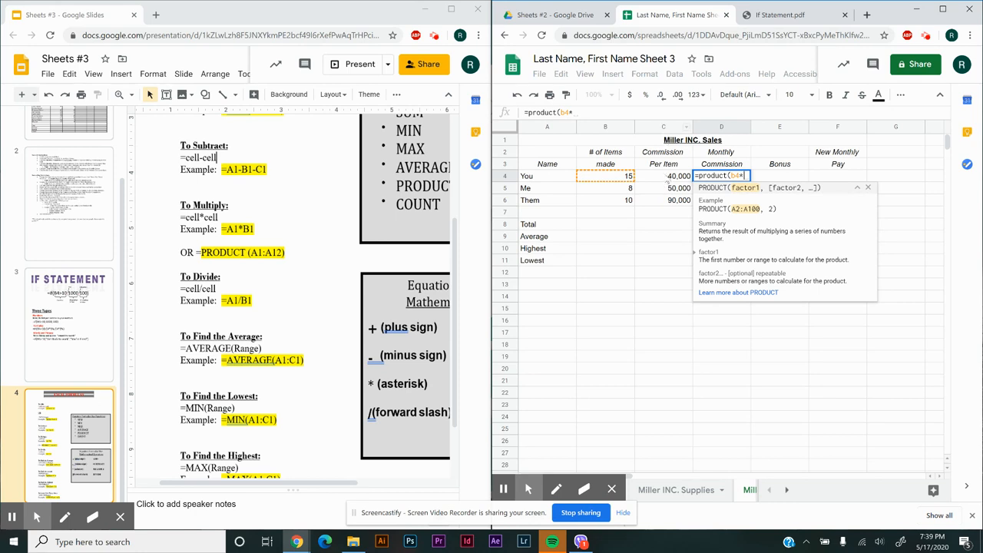
{"action": "type", "text": "c5"}
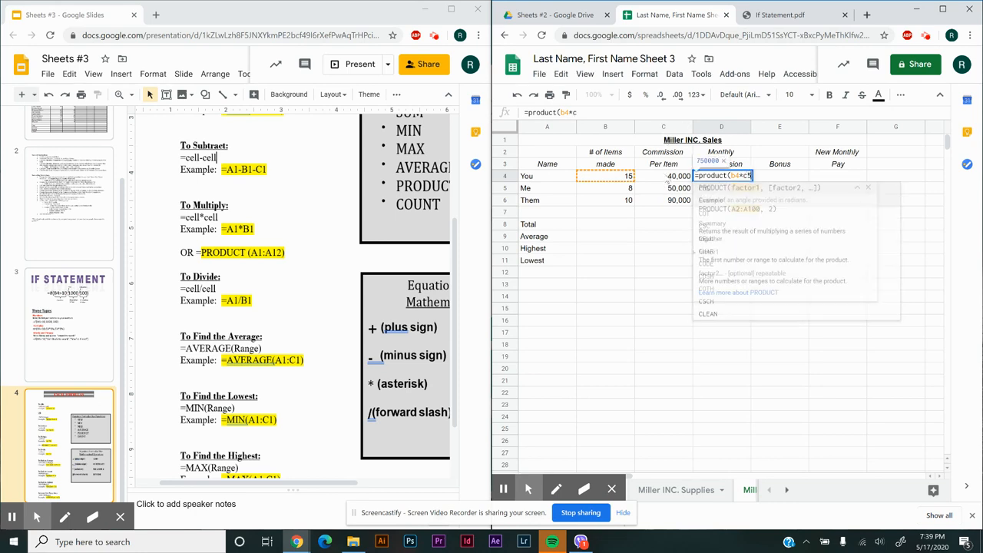
{"action": "key", "text": "Return"}
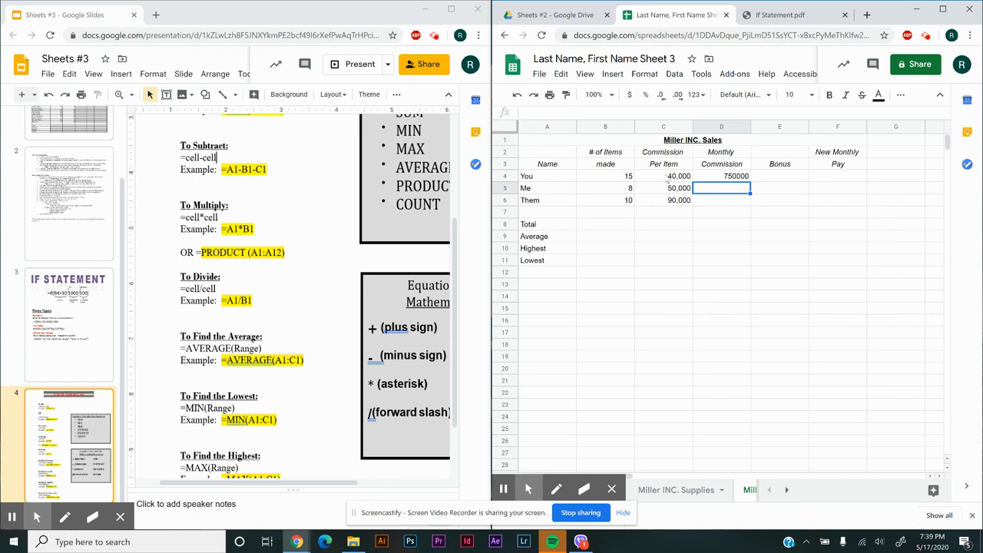
- Replace the Commission Per Item values in C4:C6 with 40, 50 and 90
{"action": "type", "text": "="}
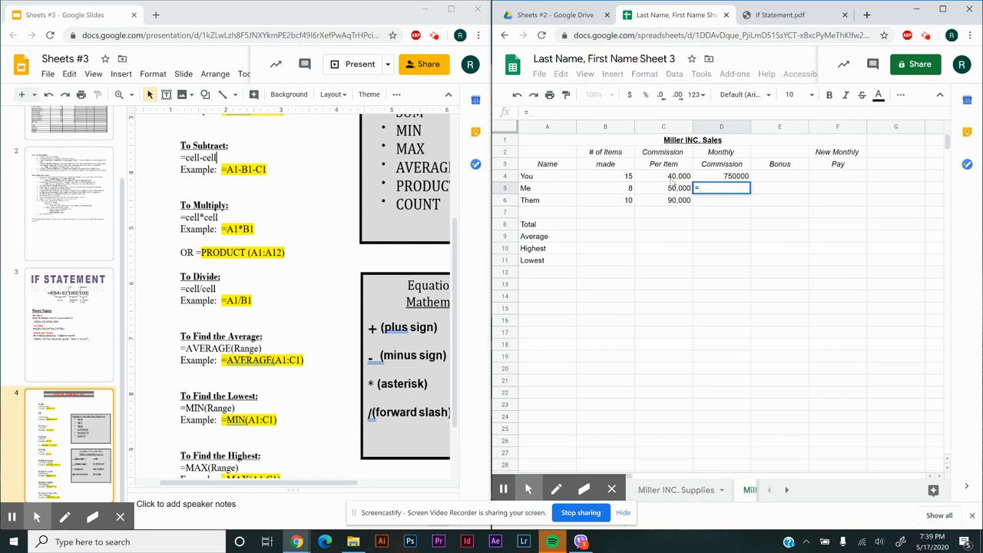
{"action": "key", "text": "Escape"}
{"action": "left_click", "coordinate": [683, 176]}
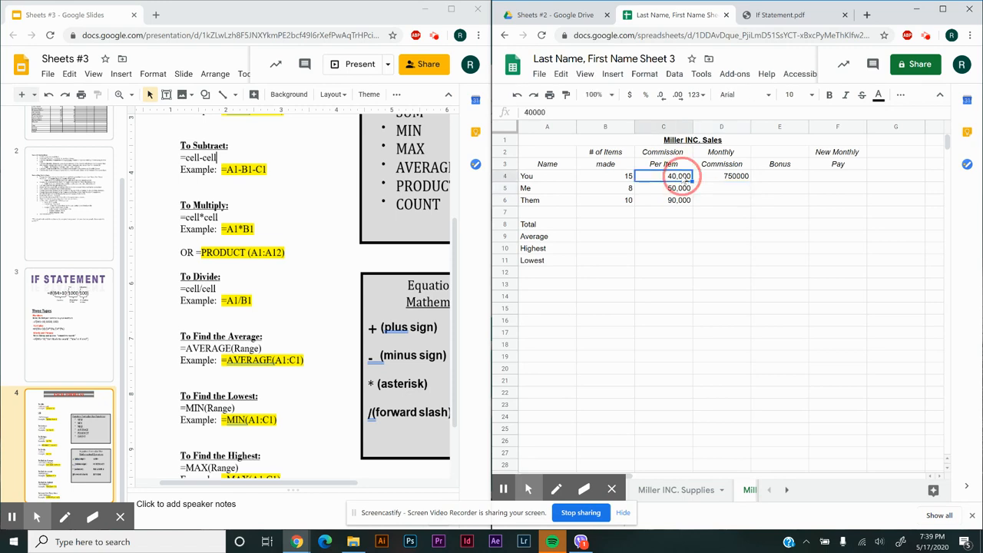
{"action": "type", "text": "40"}
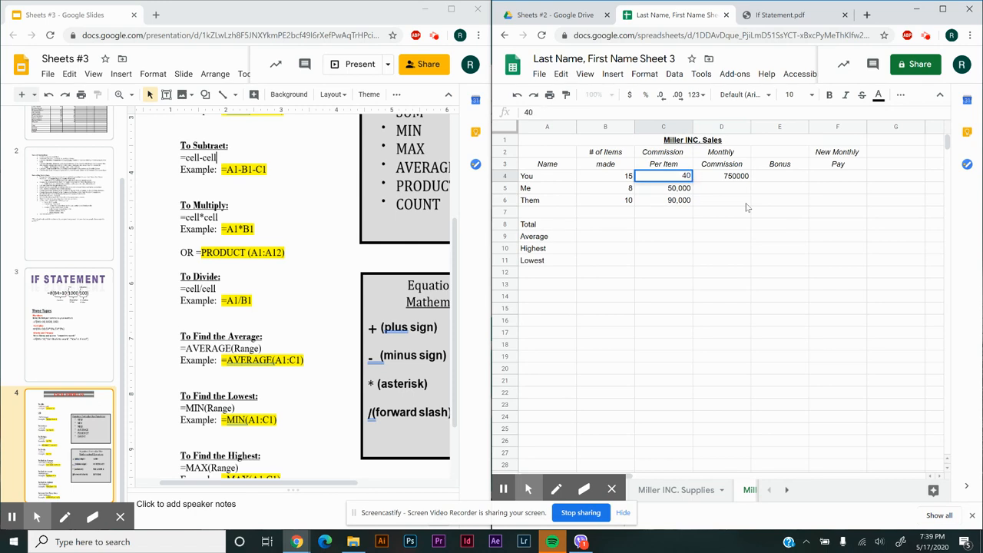
{"action": "key", "text": "Return"}
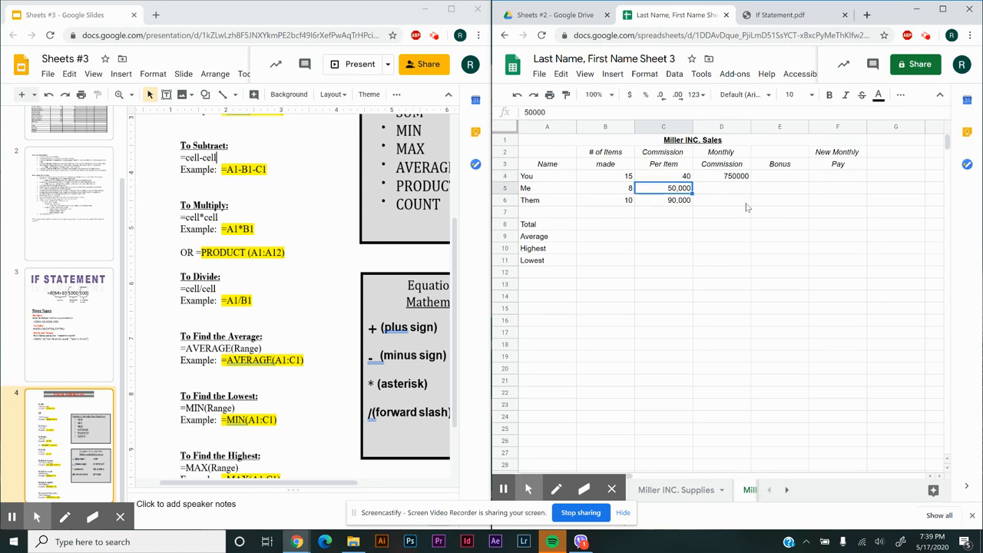
{"action": "type", "text": "50"}
{"action": "key", "text": "Return"}
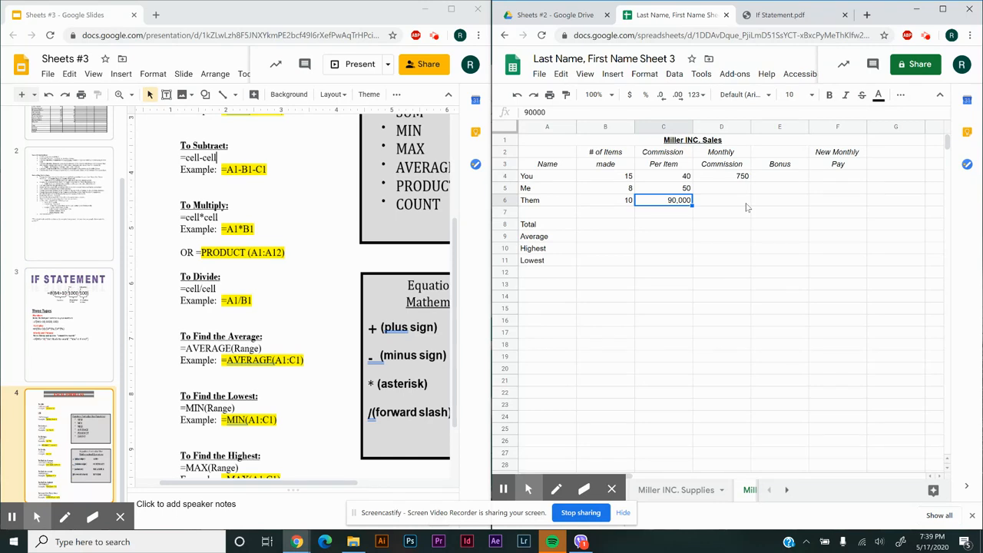
{"action": "type", "text": "90"}
{"action": "key", "text": "Return"}
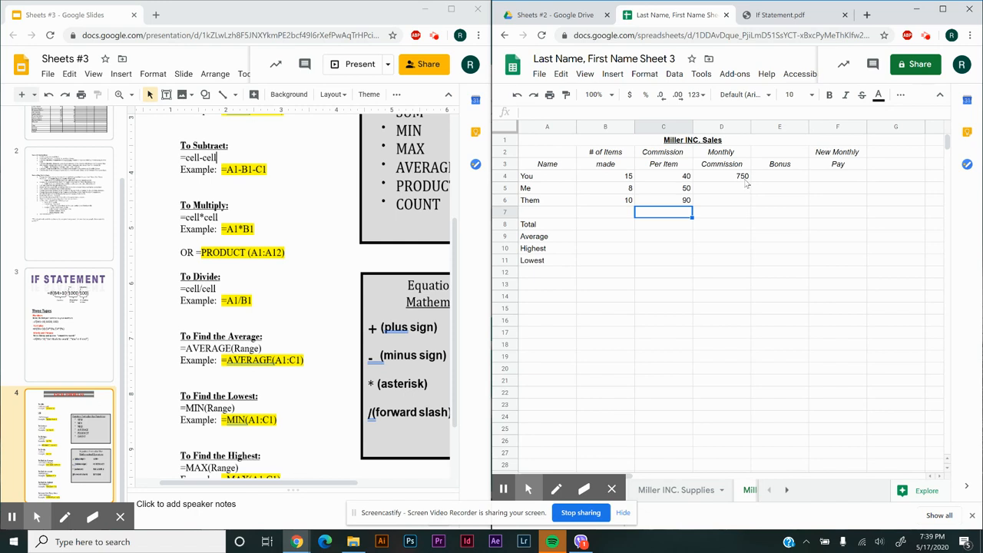
- Inspect the product formula in D4 and enter the multiplication formula =b5*c5 in D5 for Me's monthly commission
{"action": "left_click", "coordinate": [743, 178]}
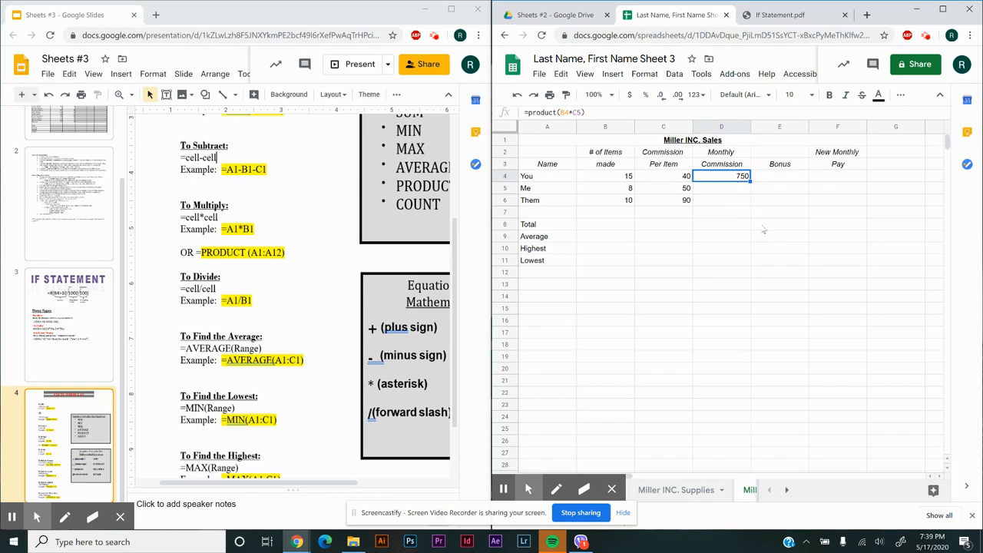
{"action": "key", "text": "ctrl+grave"}
{"action": "left_click", "coordinate": [739, 192]}
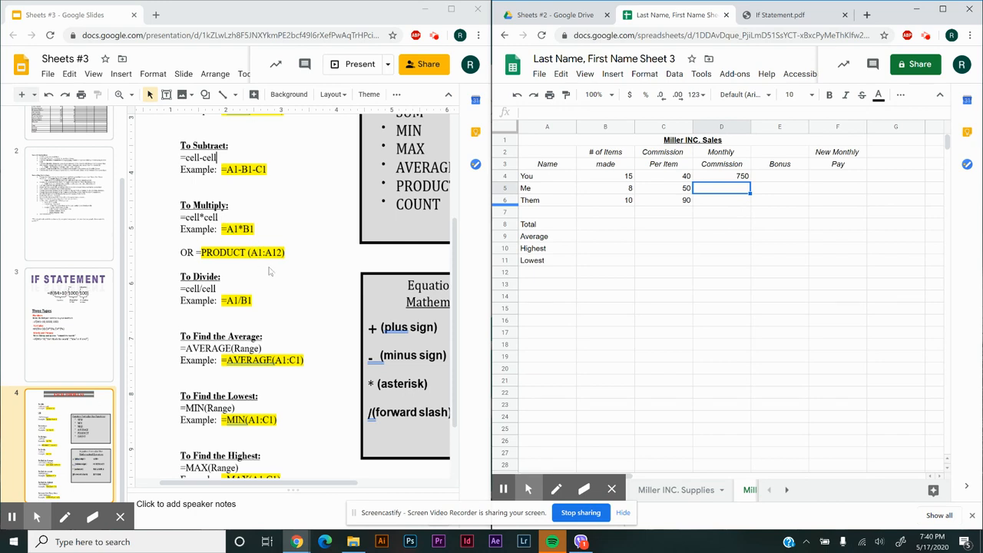
{"action": "type", "text": "="}
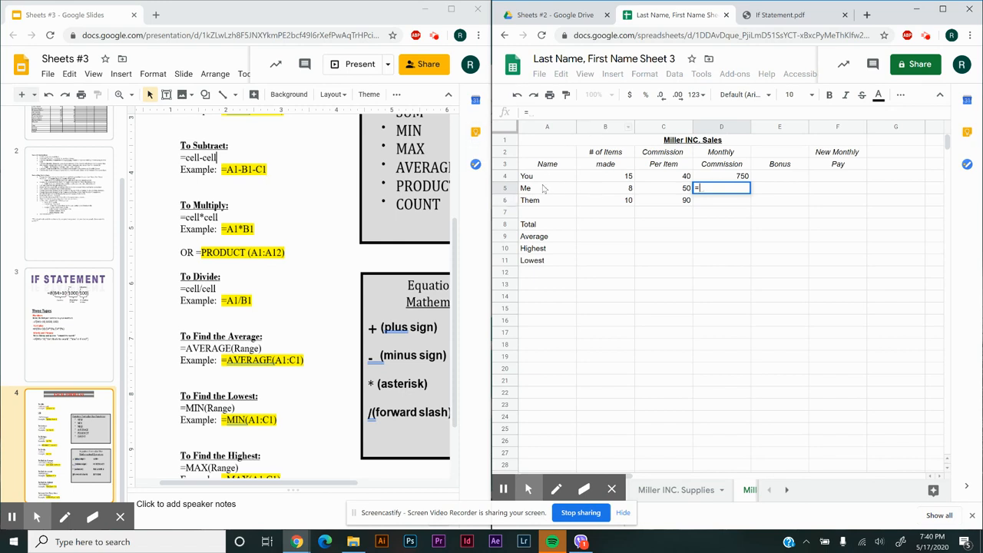
{"action": "type", "text": "b5"}
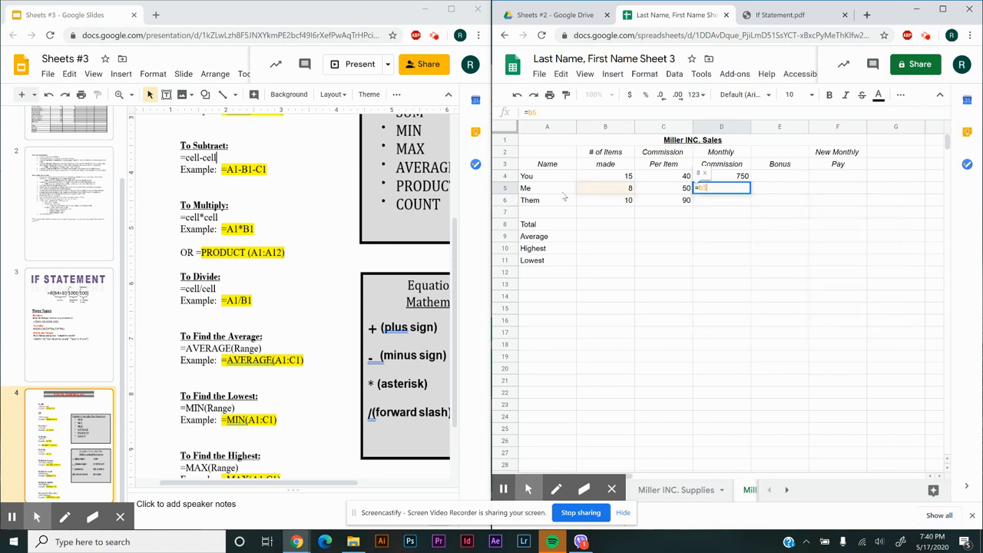
{"action": "type", "text": "*c5"}
{"action": "key", "text": "Return"}
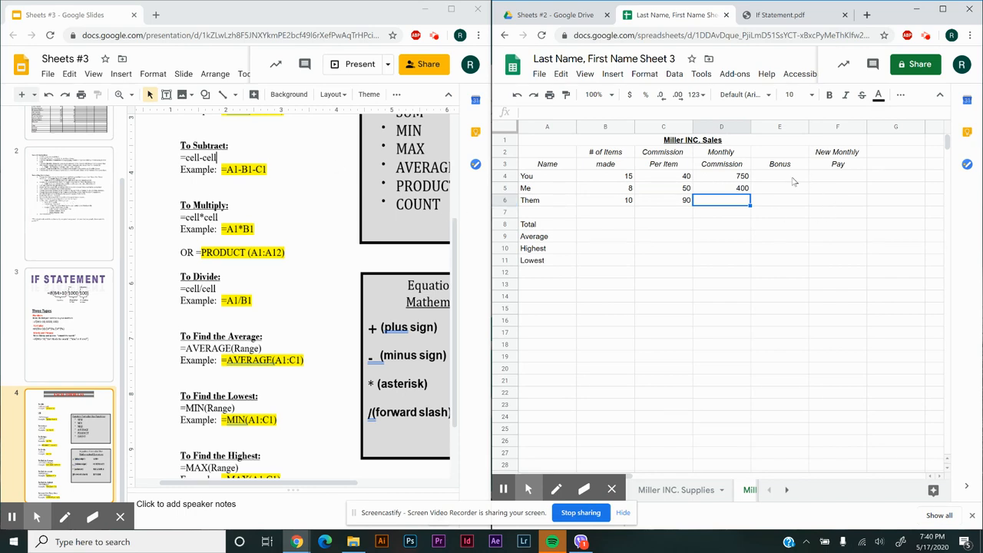
- Place the If Statement PDF in its own window beside the spreadsheet
{"action": "left_click", "coordinate": [797, 182]}
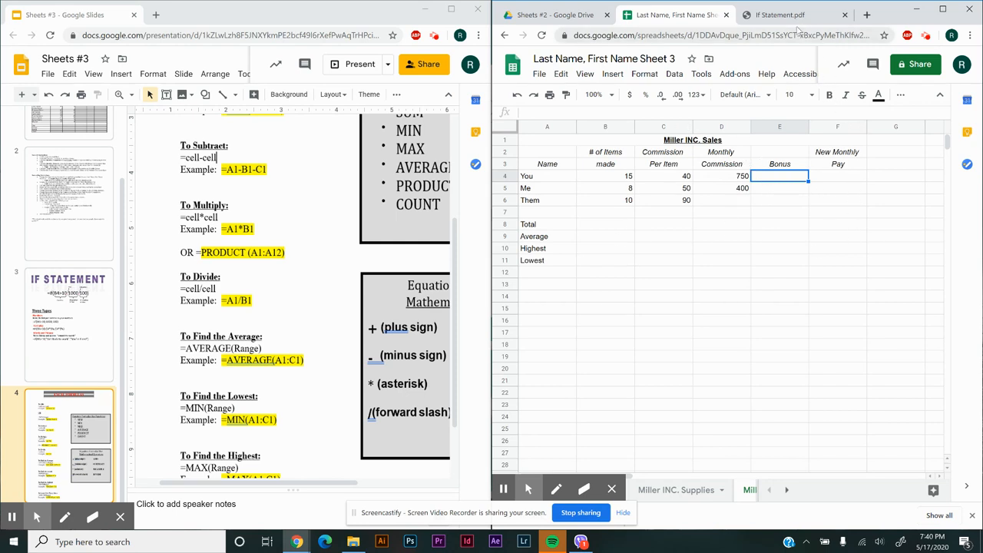
{"action": "left_click", "coordinate": [795, 19]}
{"action": "left_click_drag", "start_coordinate": [795, 19], "coordinate": [3, 287]}
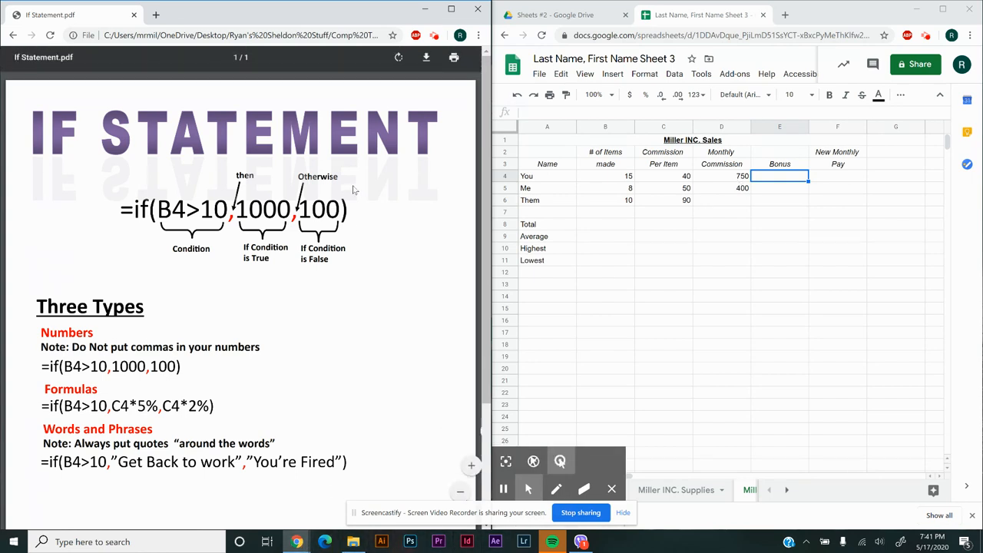
- Review the Monthly Bonus instruction on slide 2 of the presentation and return to the If Statement PDF
{"action": "mouse_move", "coordinate": [296, 542]}
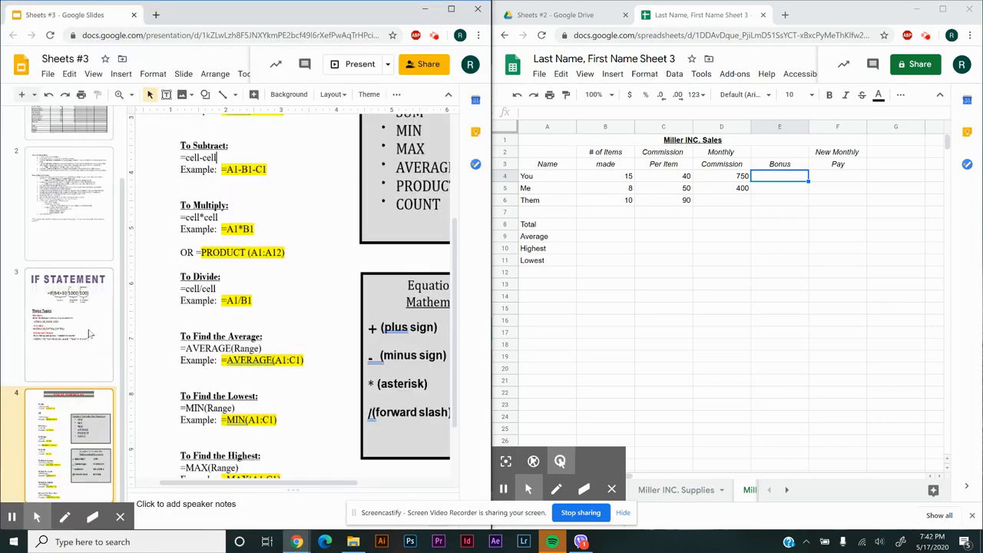
{"action": "left_click", "coordinate": [59, 220]}
{"action": "scroll", "coordinate": [254, 237], "scroll_direction": "up", "scroll_amount": 5}
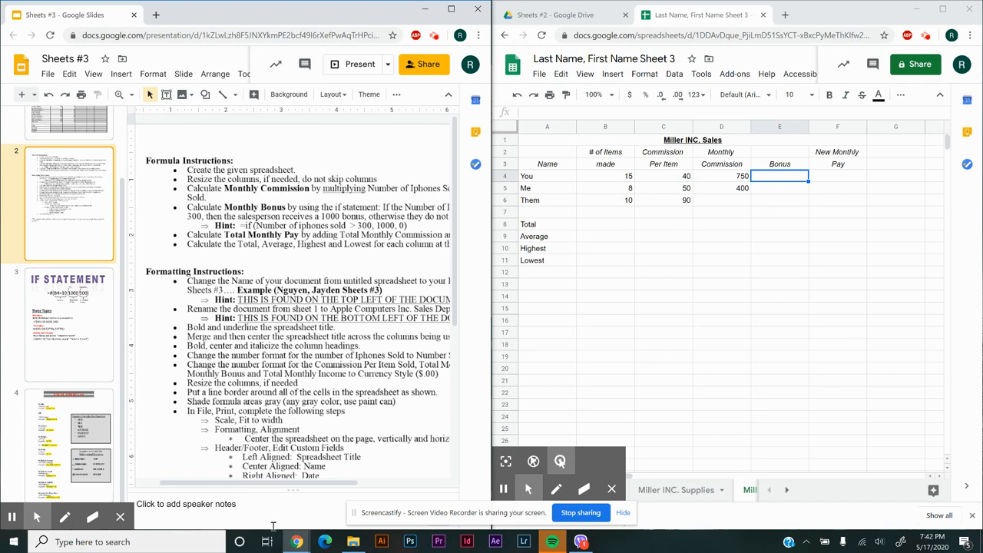
{"action": "left_click", "coordinate": [307, 543]}
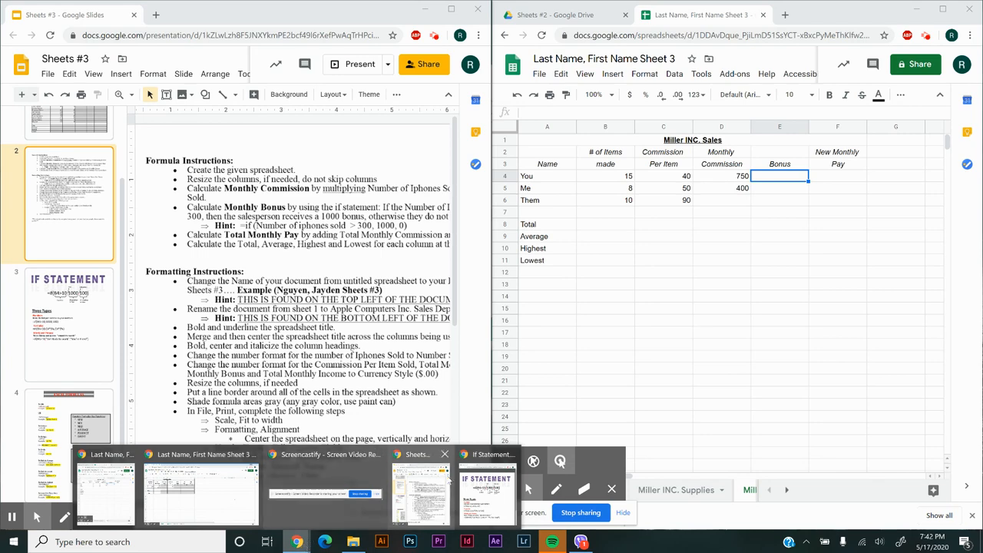
{"action": "left_click", "coordinate": [486, 484]}
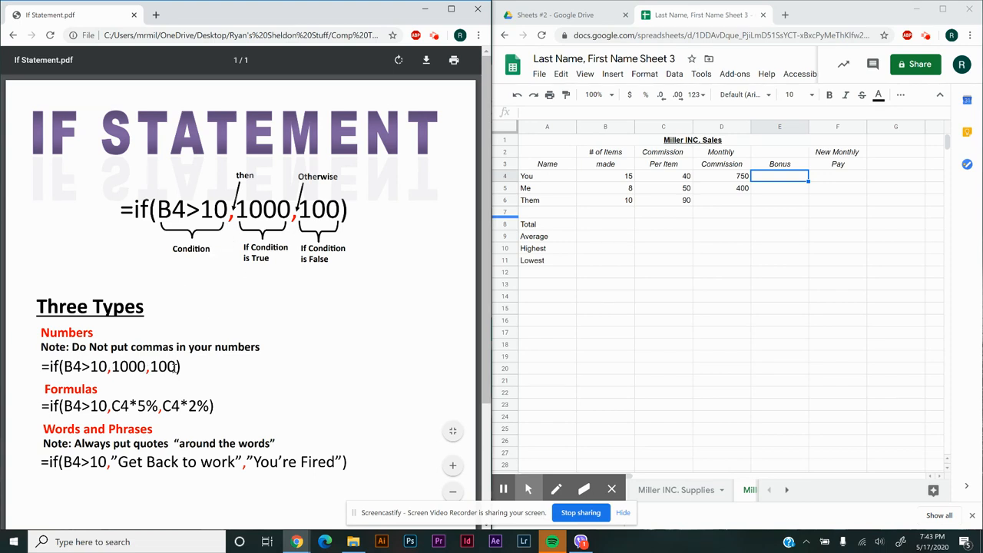
- Begin the Bonus formula in E4 as =if(b4>11,2000, with B4 greater than 11 as the condition
{"action": "left_click", "coordinate": [773, 178]}
{"action": "type", "text": "=if"}
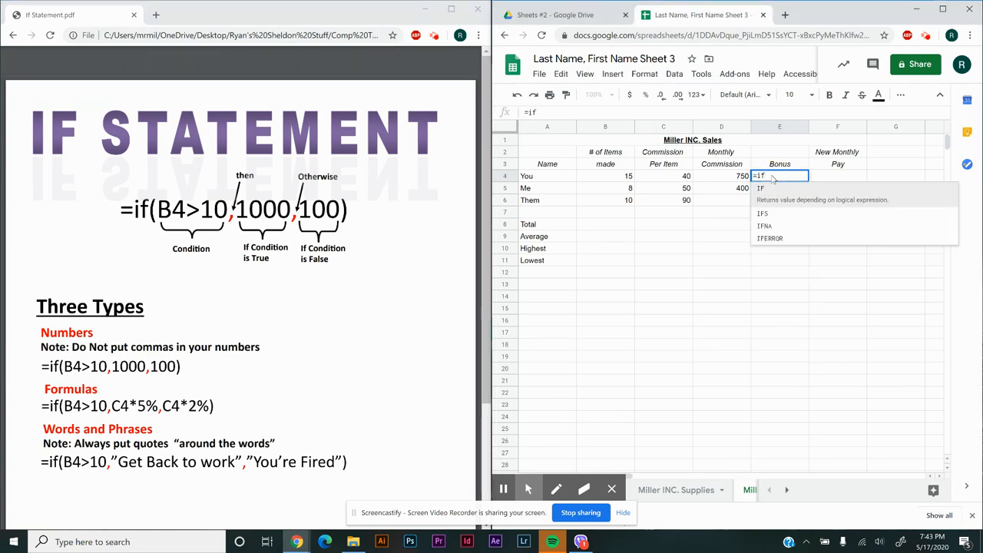
{"action": "type", "text": "("}
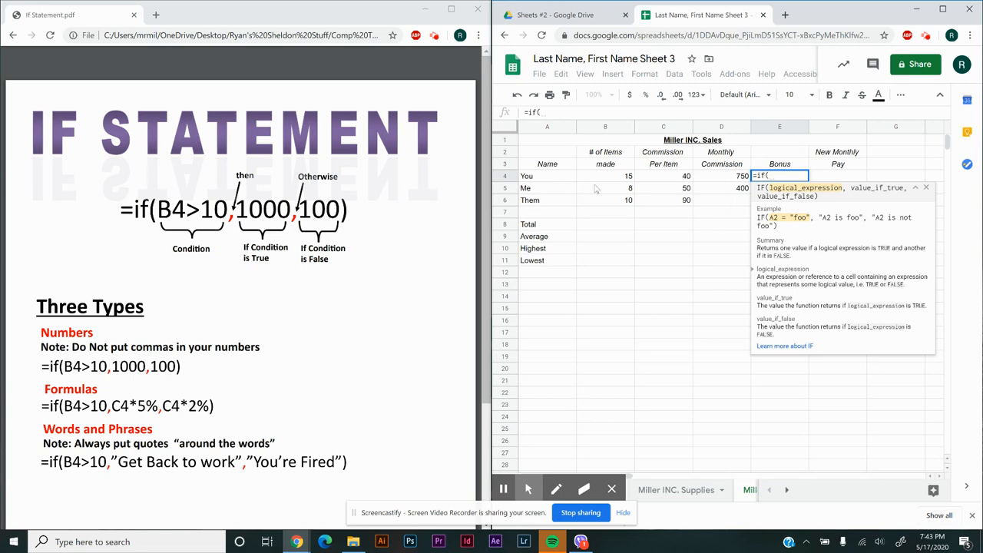
{"action": "type", "text": "b4"}
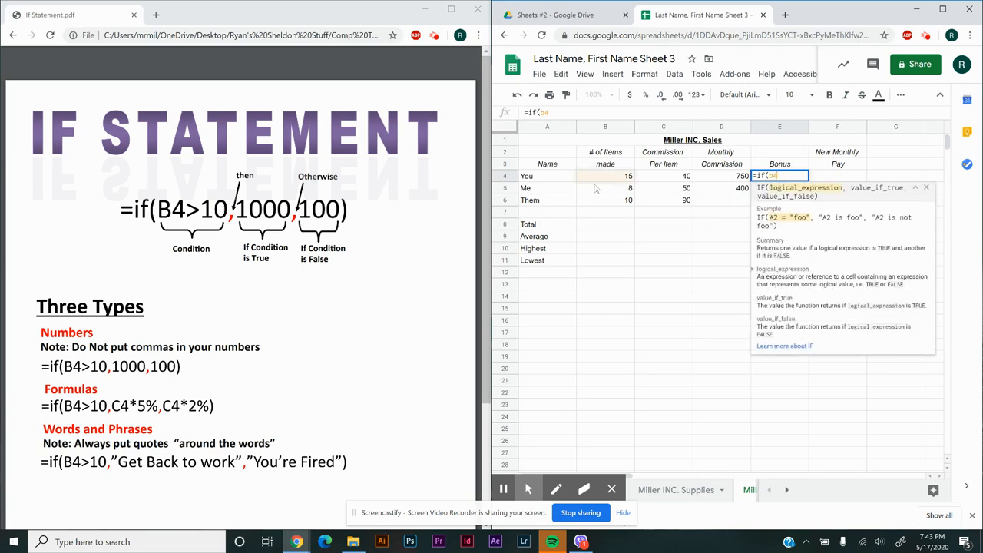
{"action": "type", "text": ">11"}
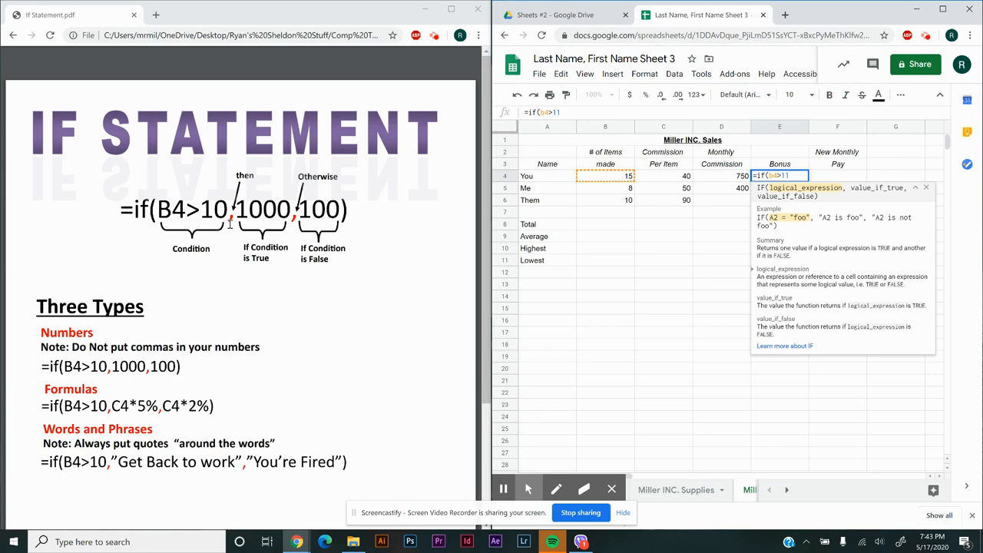
{"action": "type", "text": ","}
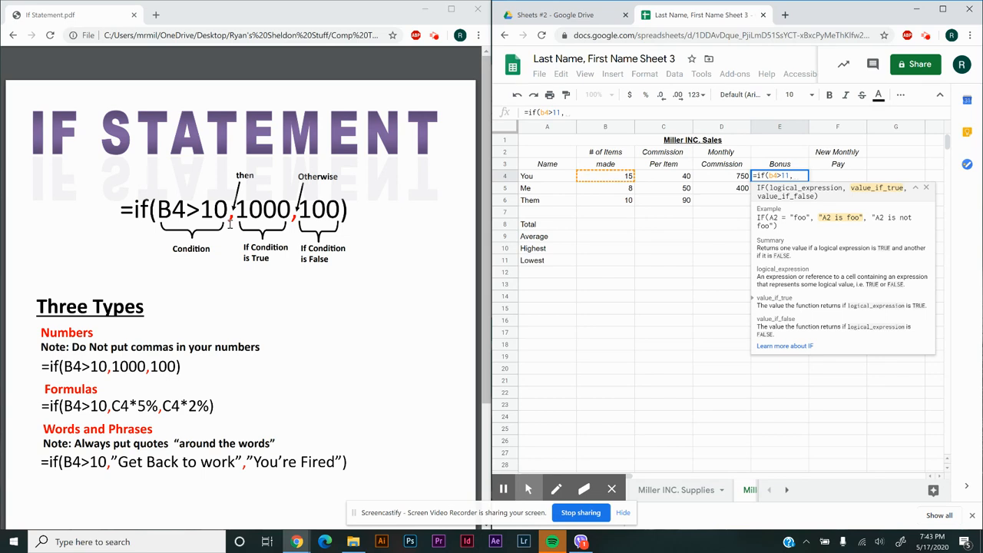
{"action": "type", "text": "2000"}
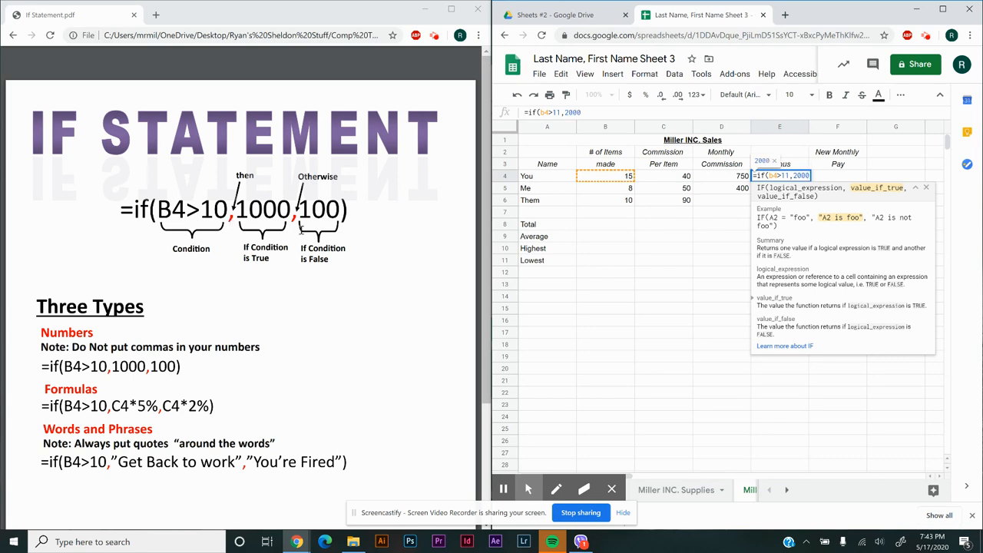
- Try a comma inside the true value of the E4 Bonus formula, as 2,00, and restore the value to 2000
{"action": "key", "text": "BackSpace"}
{"action": "key", "text": "BackSpace"}
{"action": "key", "text": "BackSpace"}
{"action": "type", "text": ",00"}
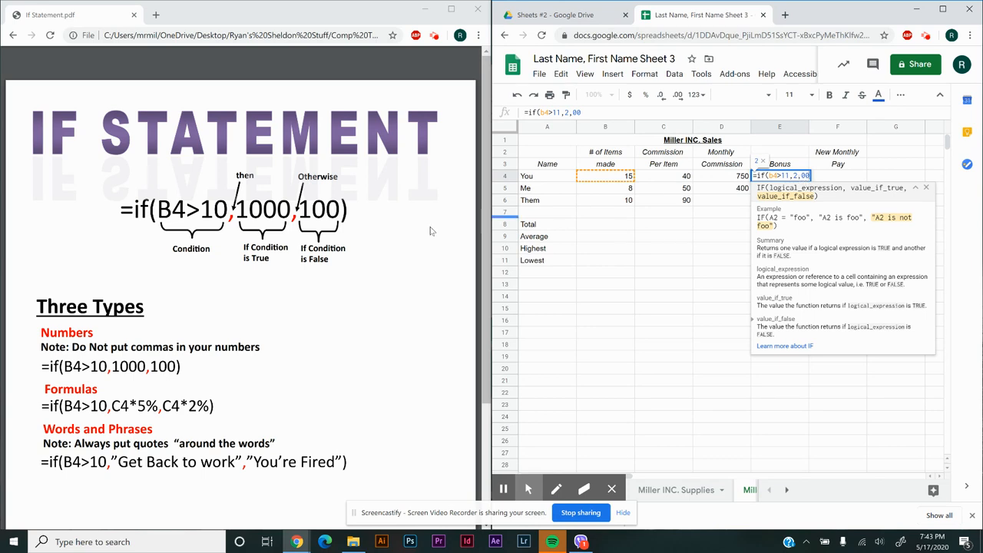
{"action": "key", "text": "BackSpace"}
{"action": "key", "text": "BackSpace"}
{"action": "key", "text": "BackSpace"}
{"action": "type", "text": "0"}
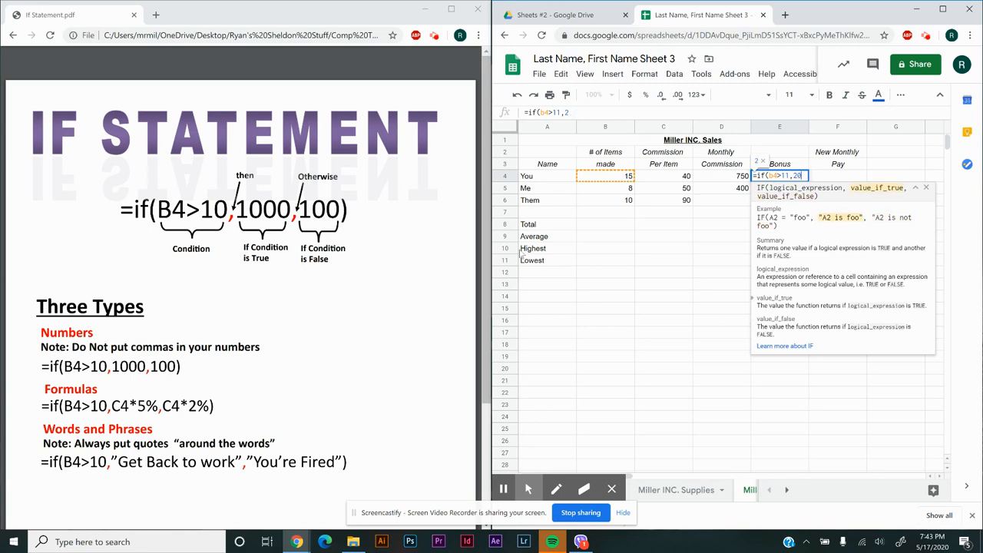
{"action": "type", "text": "00"}
- Complete the Bonus formula in E4 as =if(b4>11,2000,1500), with 1500 as the false value, and review the entered formula
{"action": "type", "text": ","}
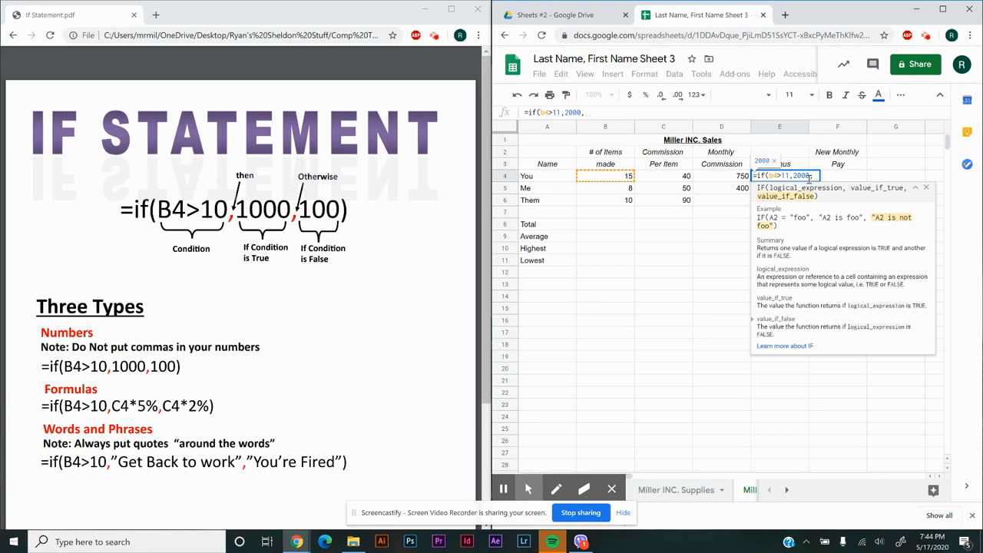
{"action": "type", "text": "1500"}
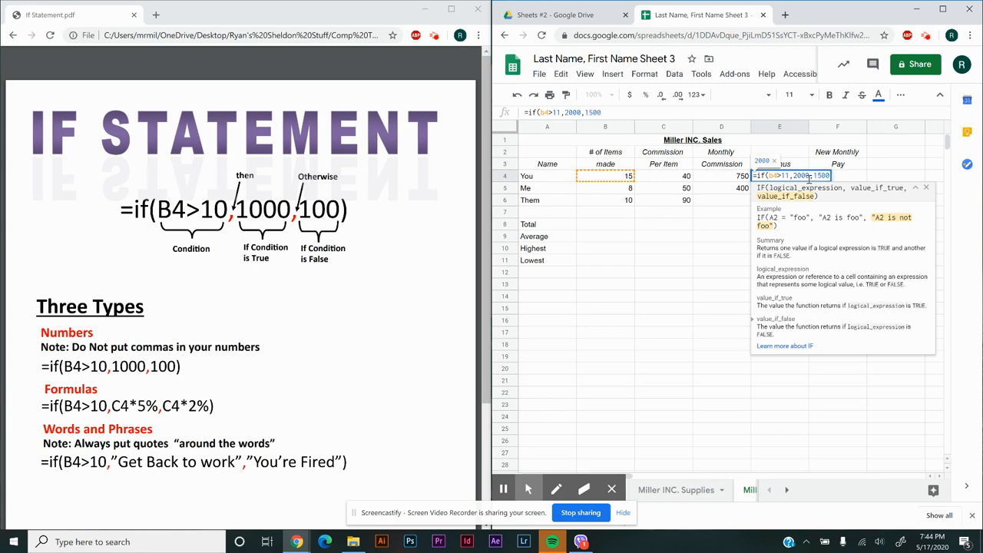
{"action": "type", "text": ")"}
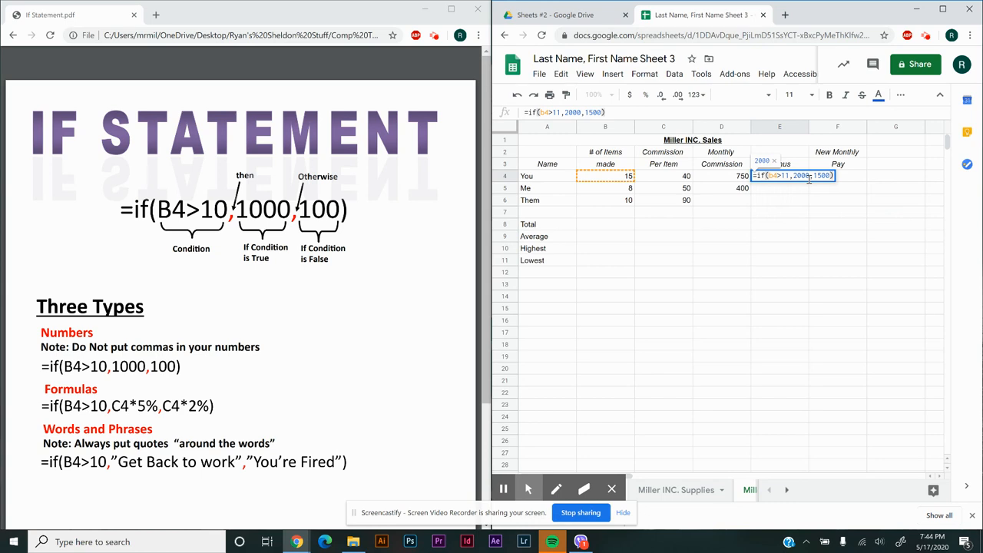
{"action": "key", "text": "Return"}
{"action": "left_click", "coordinate": [801, 170]}
{"action": "double_click", "coordinate": [801, 175]}
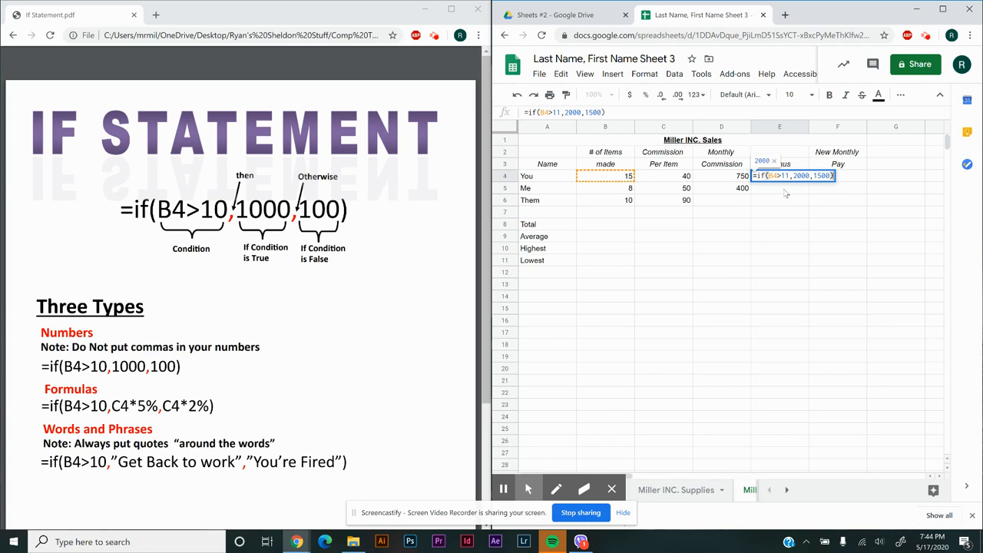
{"action": "key", "text": "Return"}
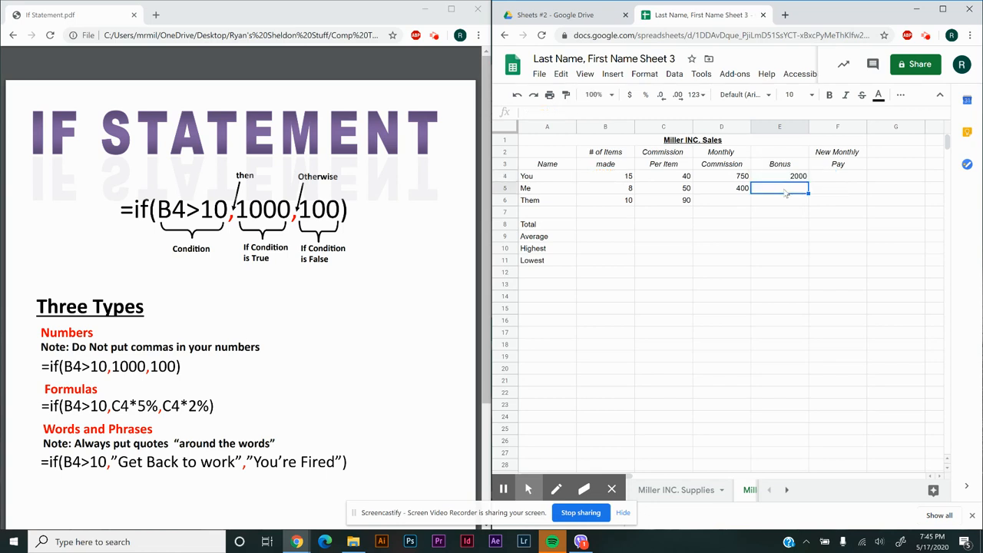
- Test the E4 Bonus formula with 10 items made in B4 and undo the change
{"action": "left_click", "coordinate": [632, 177]}
{"action": "type", "text": "10"}
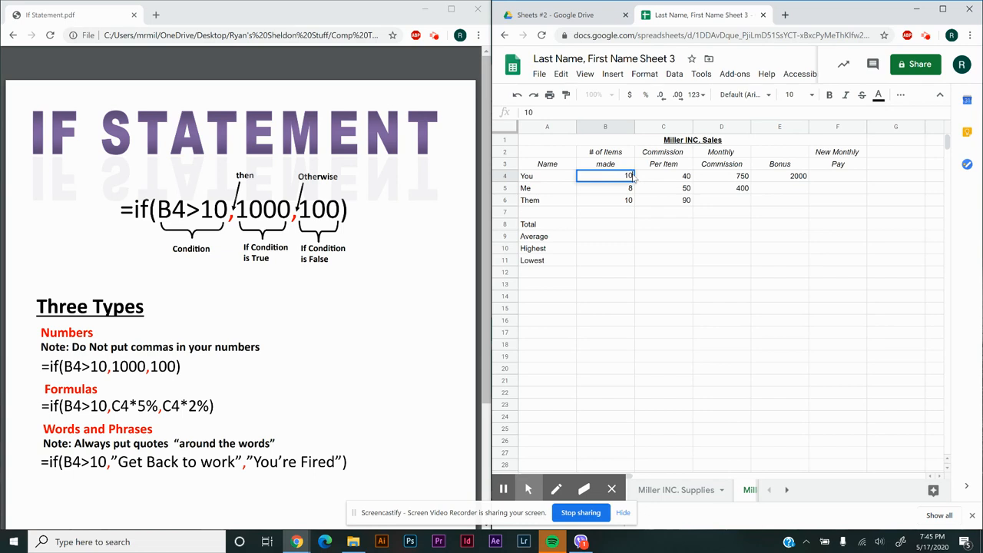
{"action": "key", "text": "Return"}
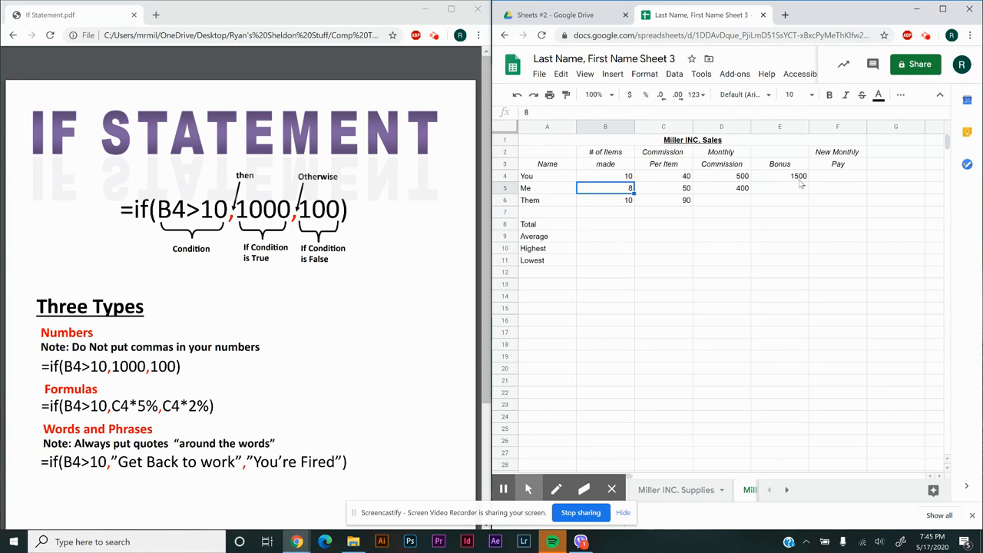
{"action": "left_click", "coordinate": [517, 96]}
- Enter the formula =if(b5<9,d5*4%,d5*2%) in E5 for Me's Bonus
{"action": "left_click", "coordinate": [791, 192]}
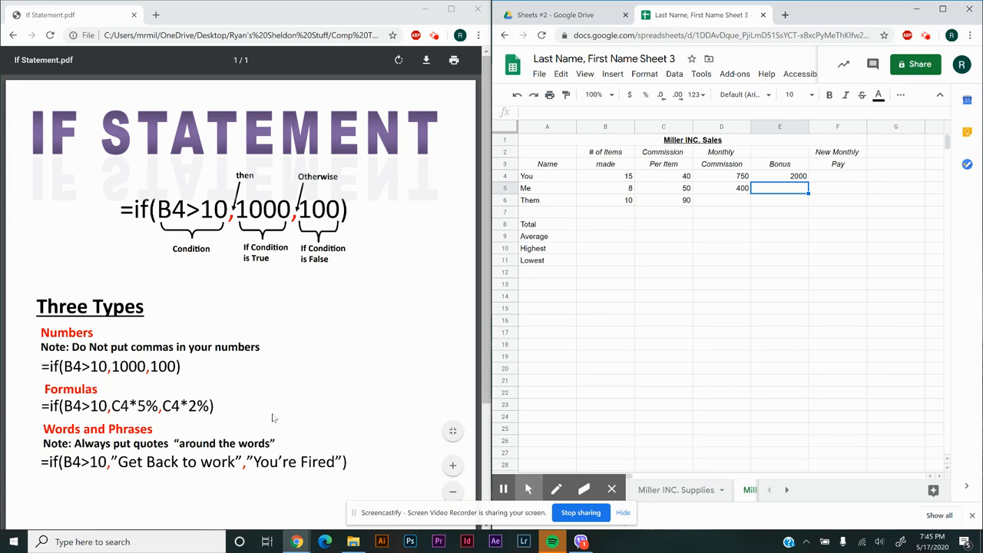
{"action": "type", "text": "=if"}
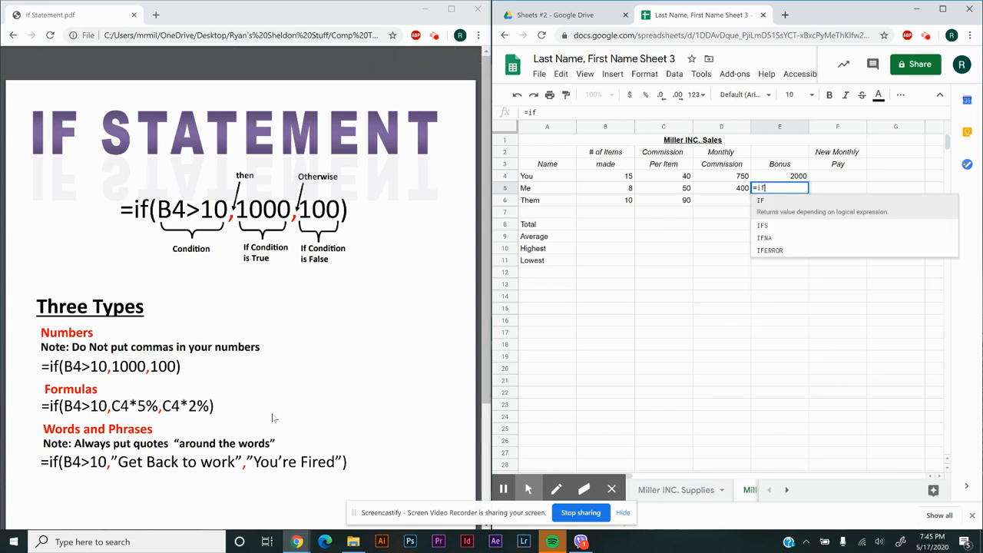
{"action": "type", "text": "("}
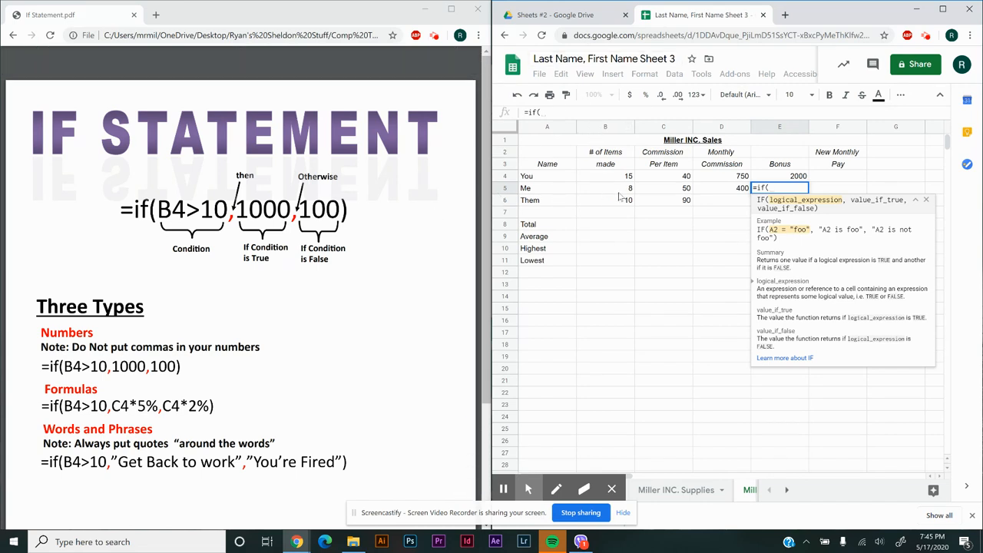
{"action": "type", "text": "b5"}
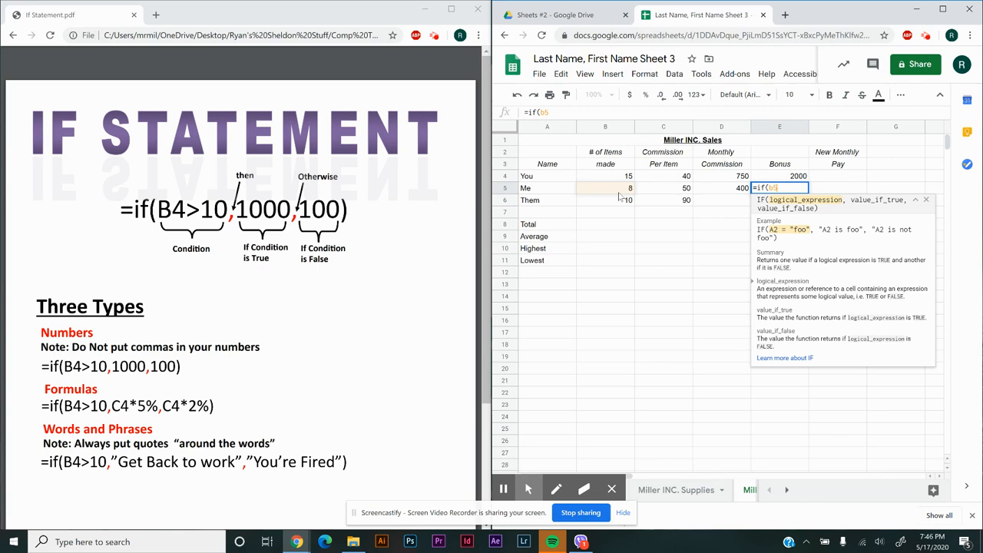
{"action": "type", "text": "<"}
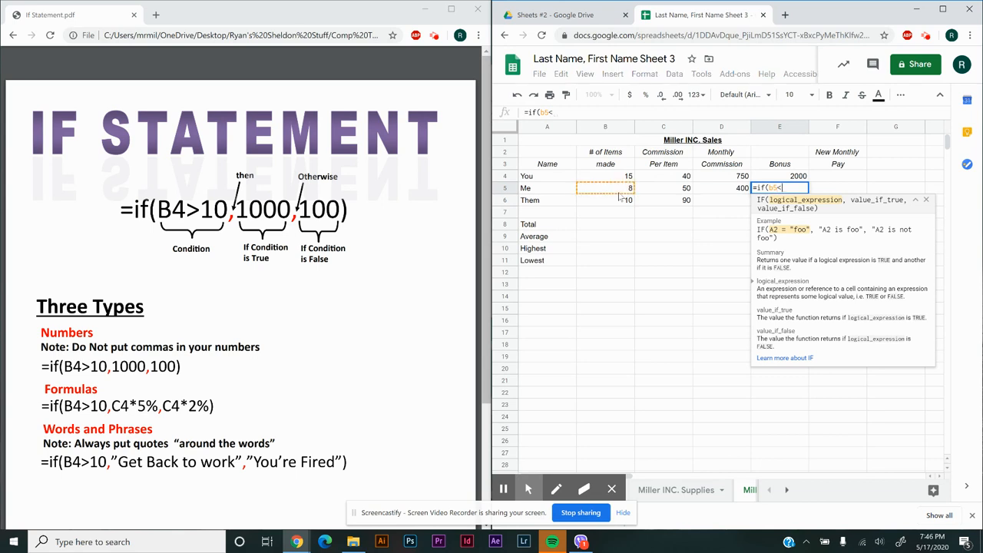
{"action": "type", "text": "9"}
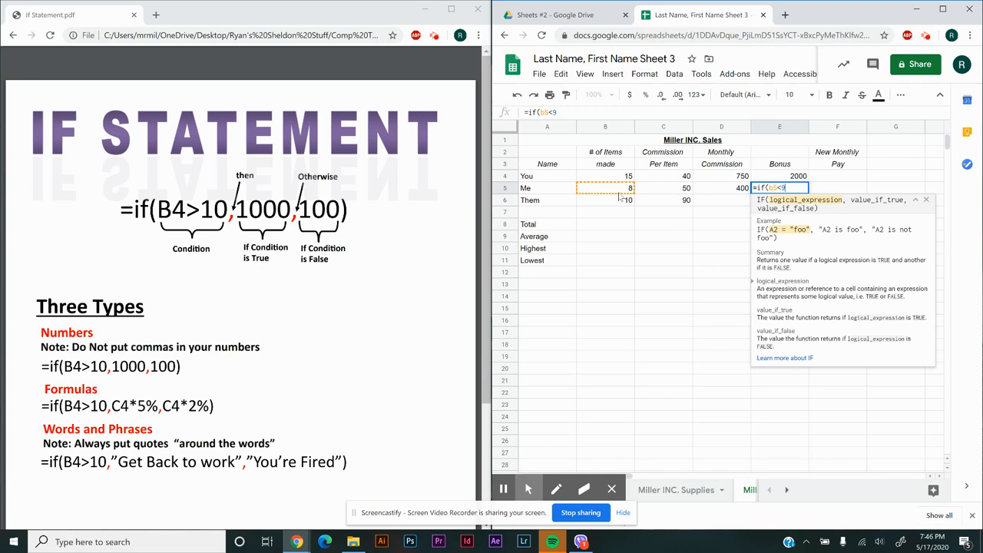
{"action": "type", "text": ","}
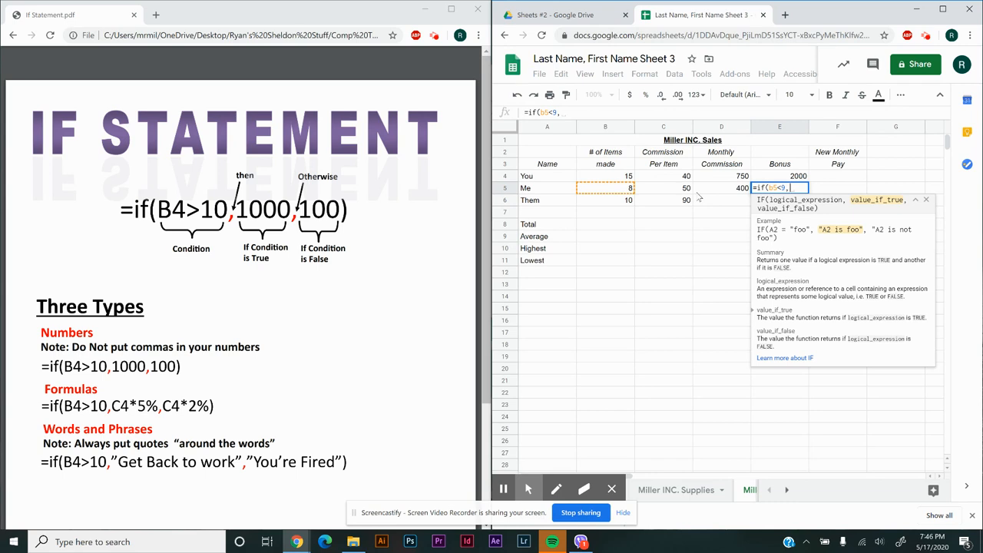
{"action": "type", "text": "d5"}
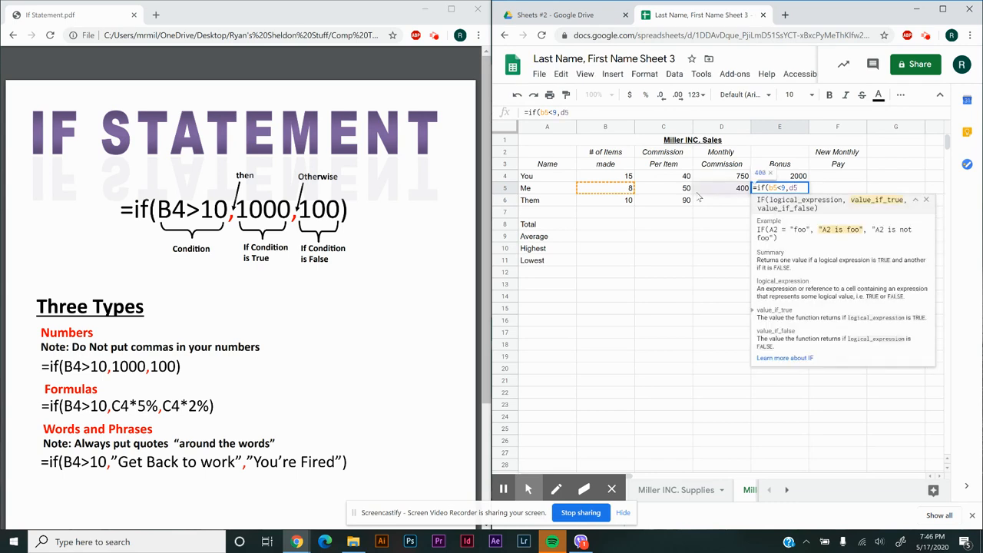
{"action": "type", "text": "*4"}
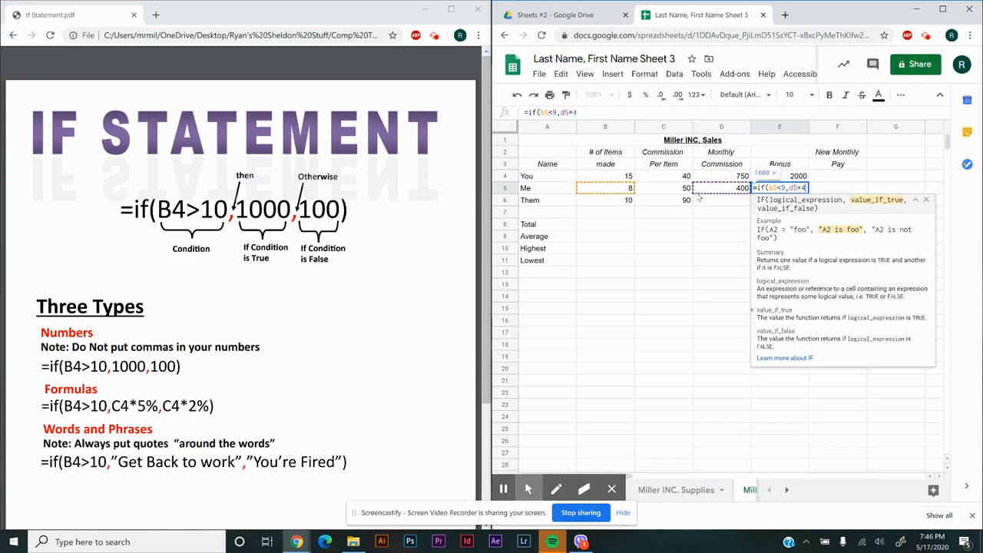
{"action": "type", "text": "%"}
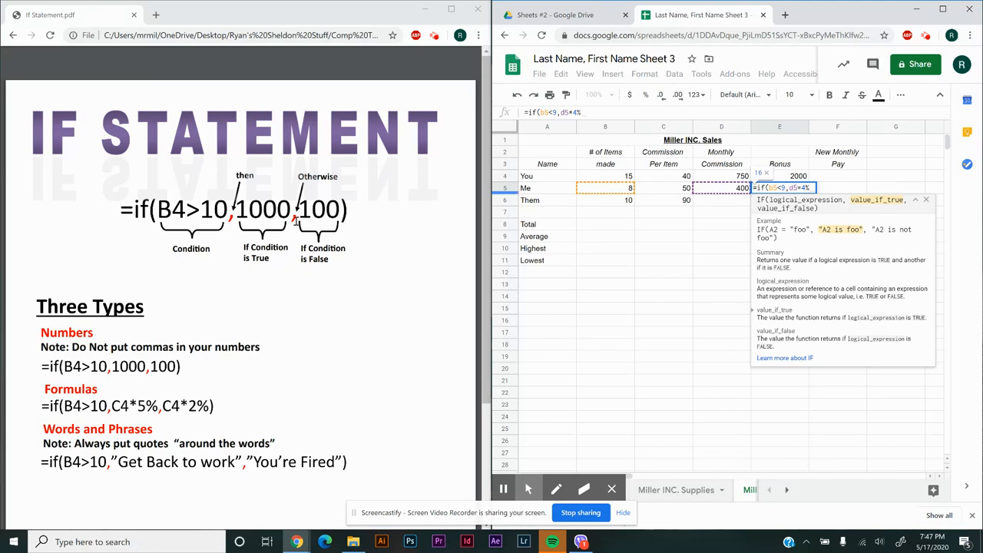
{"action": "type", "text": ","}
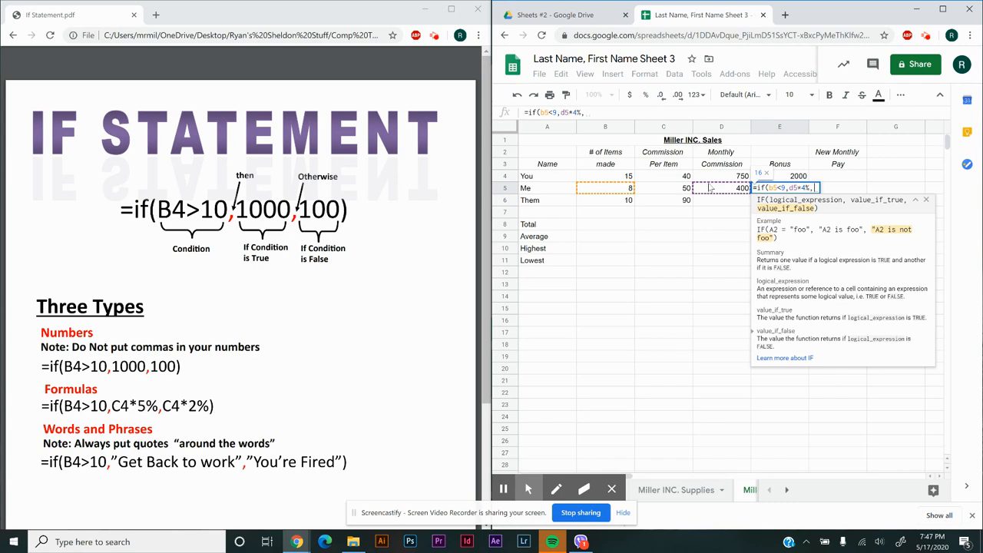
{"action": "type", "text": "d5*2"}
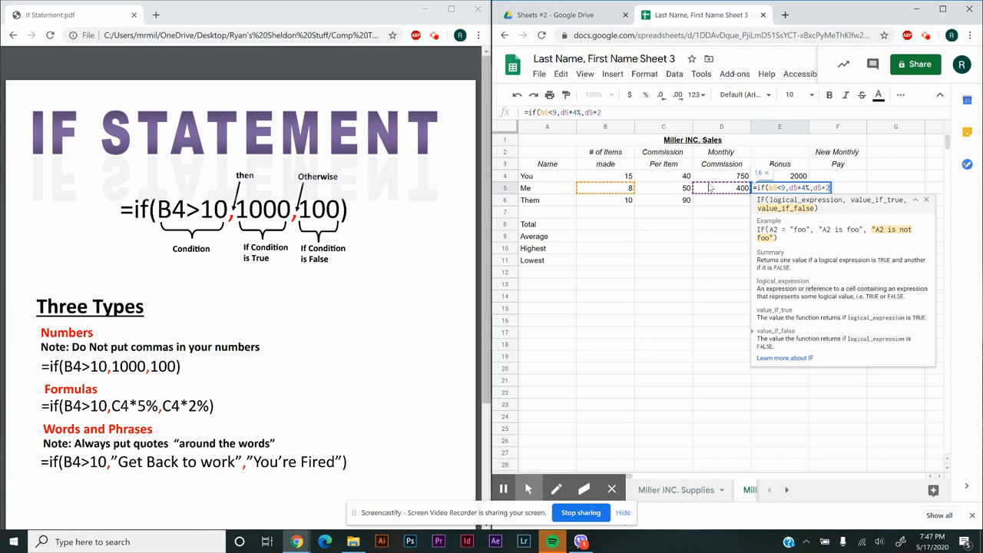
{"action": "type", "text": "%"}
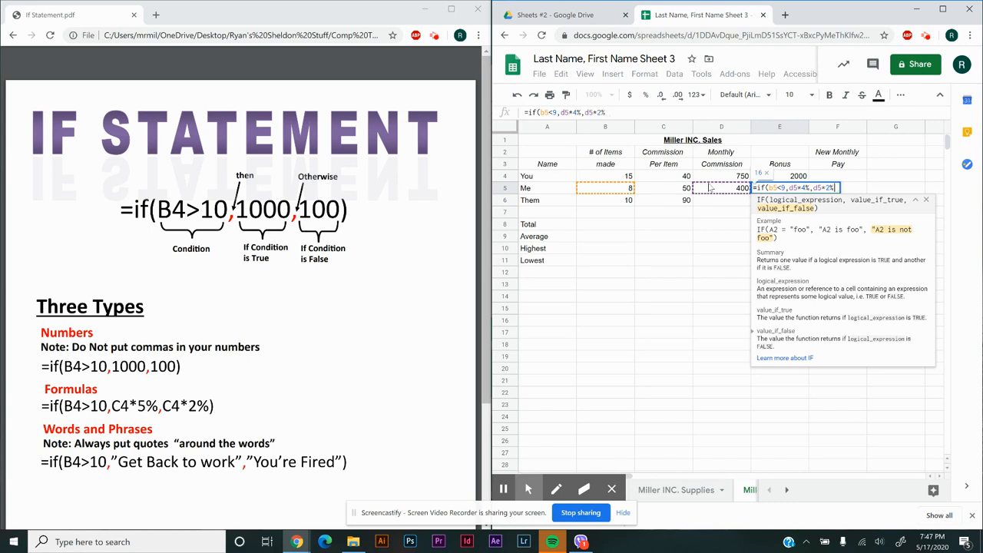
{"action": "type", "text": ")"}
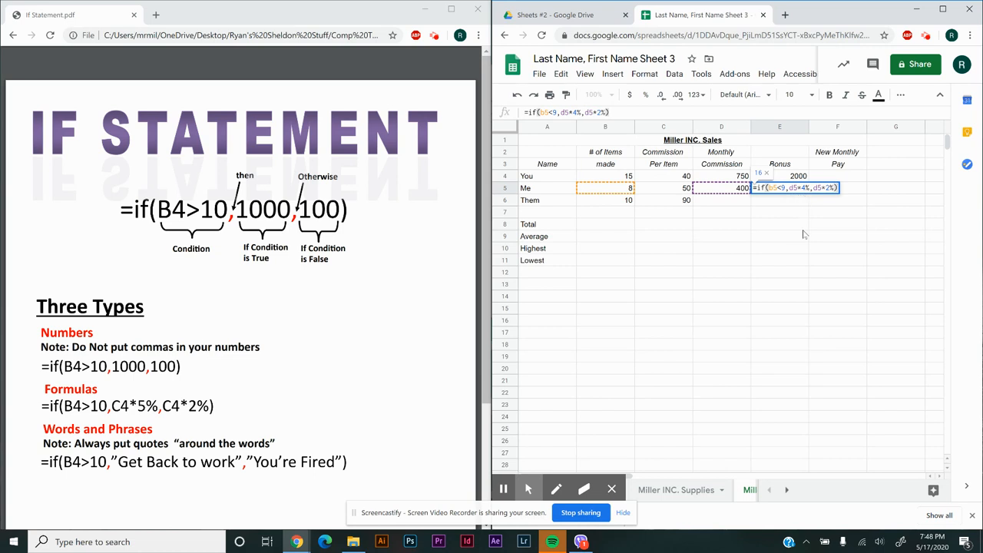
{"action": "key", "text": "Return"}
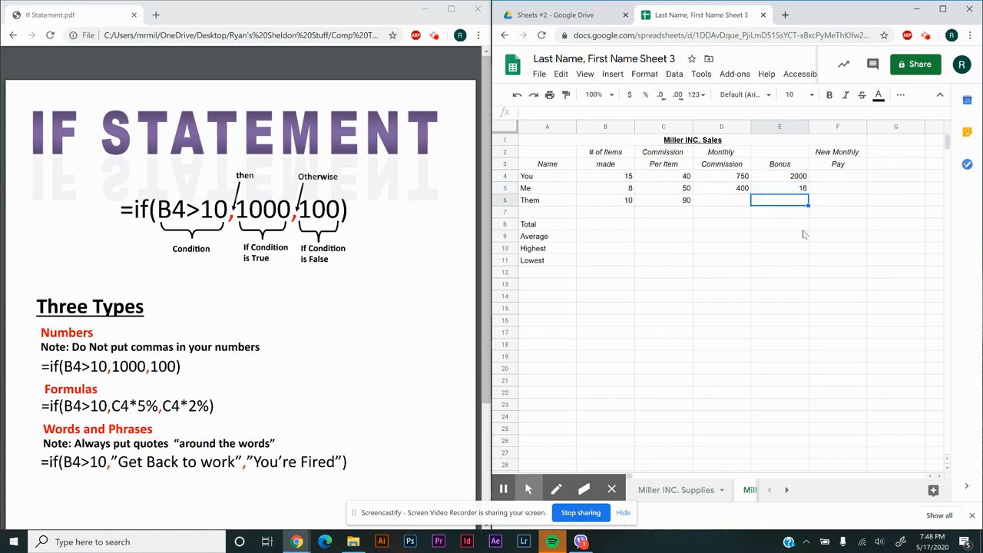
- Test the E5 Bonus formula with 10 items made in B5, inspecting the formula, and undo the change
{"action": "left_click", "coordinate": [626, 193]}
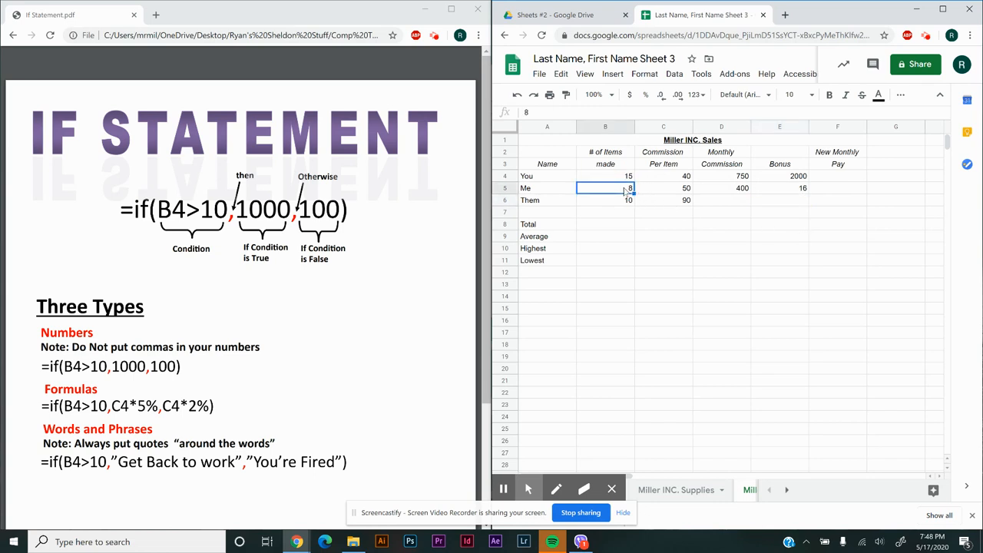
{"action": "double_click", "coordinate": [626, 191]}
{"action": "left_click_drag", "start_coordinate": [628, 189], "coordinate": [654, 198]}
{"action": "type", "text": "10"}
{"action": "key", "text": "Return"}
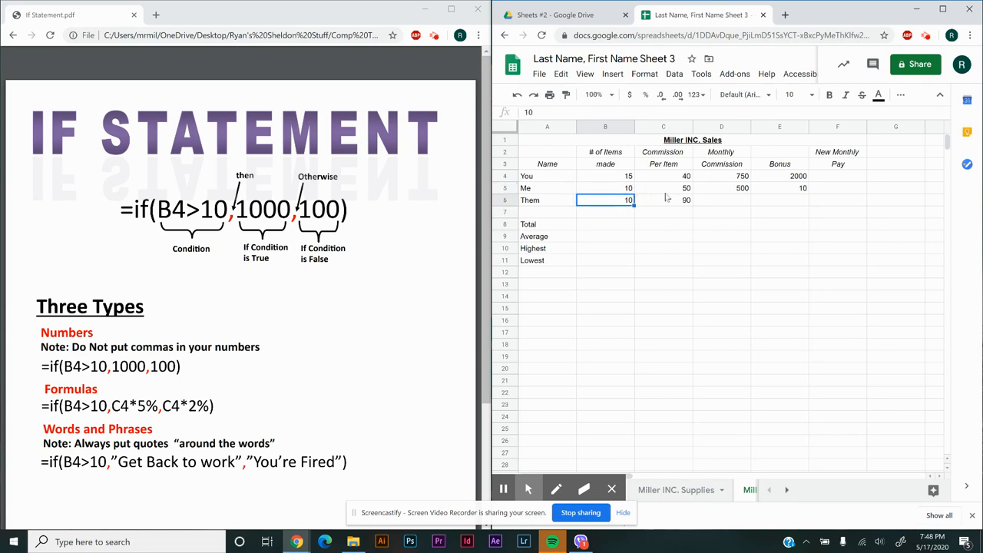
{"action": "left_click", "coordinate": [799, 190]}
{"action": "double_click", "coordinate": [799, 190]}
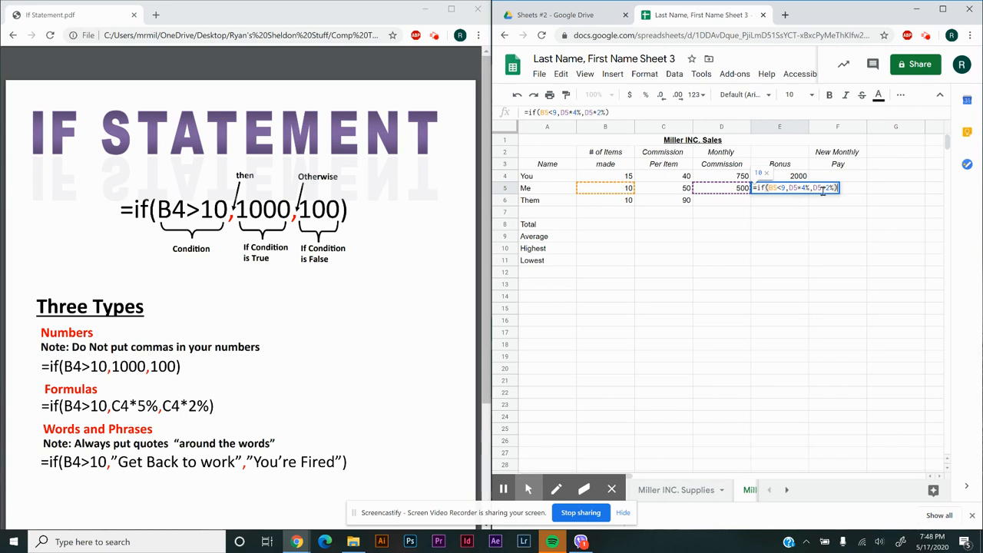
{"action": "left_click", "coordinate": [797, 216]}
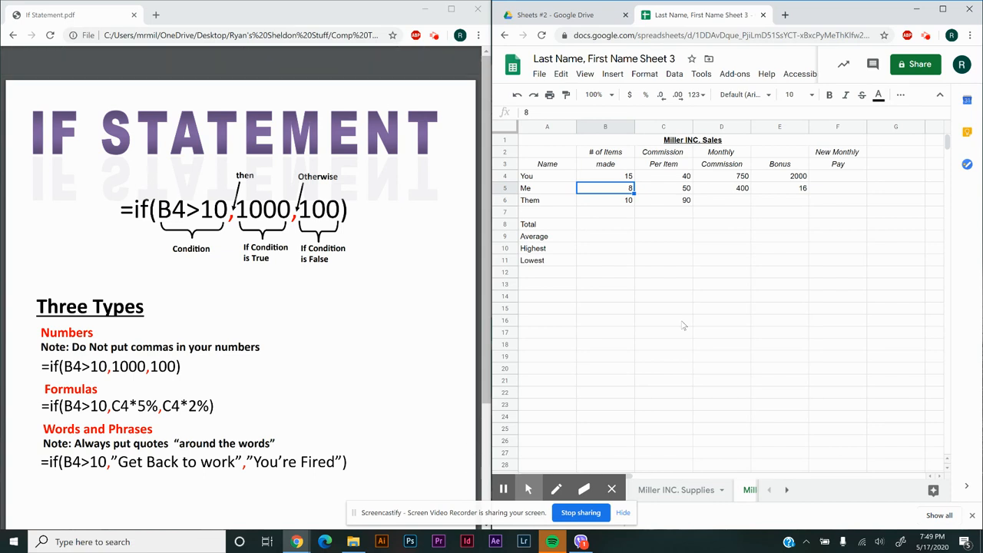
- Enter the multiplication formula =b6*c6 in D6 for Them's monthly commission and select their Bonus cell E6
{"action": "left_click", "coordinate": [736, 203]}
{"action": "type", "text": "="}
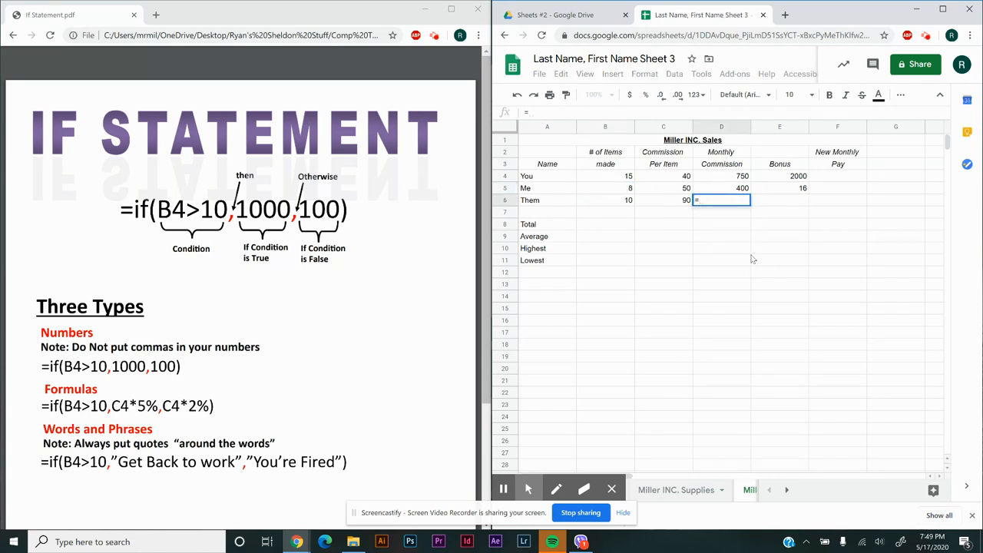
{"action": "type", "text": "b"}
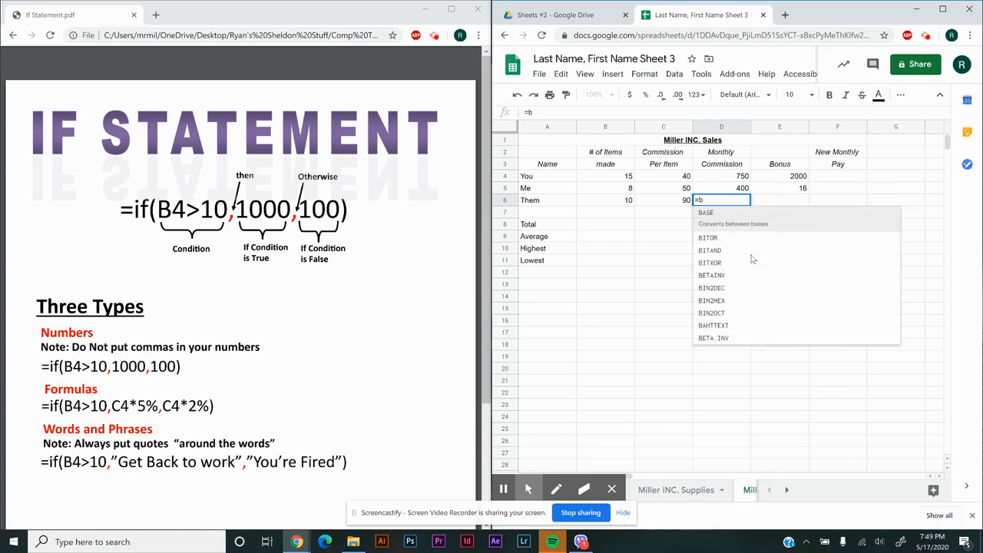
{"action": "type", "text": "6"}
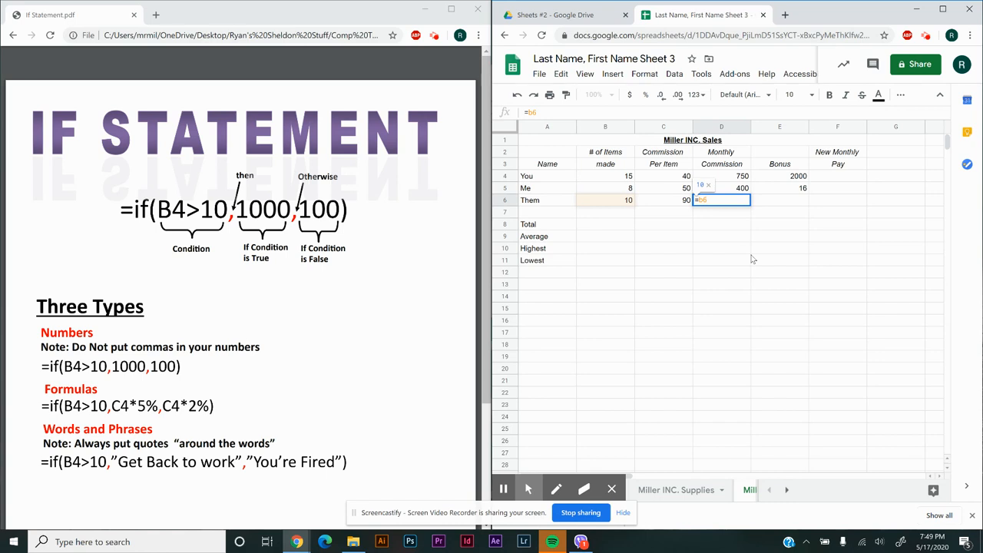
{"action": "type", "text": "*"}
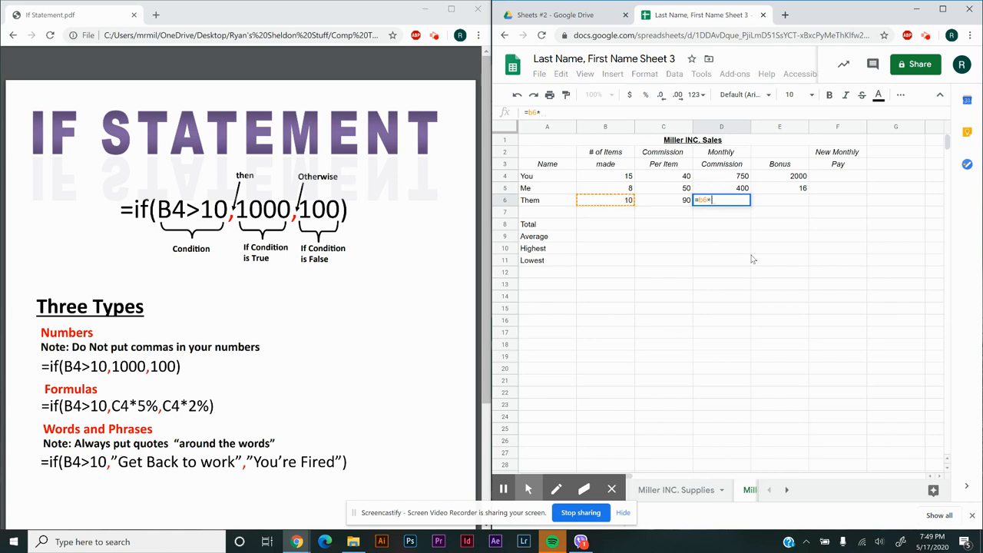
{"action": "type", "text": "c6"}
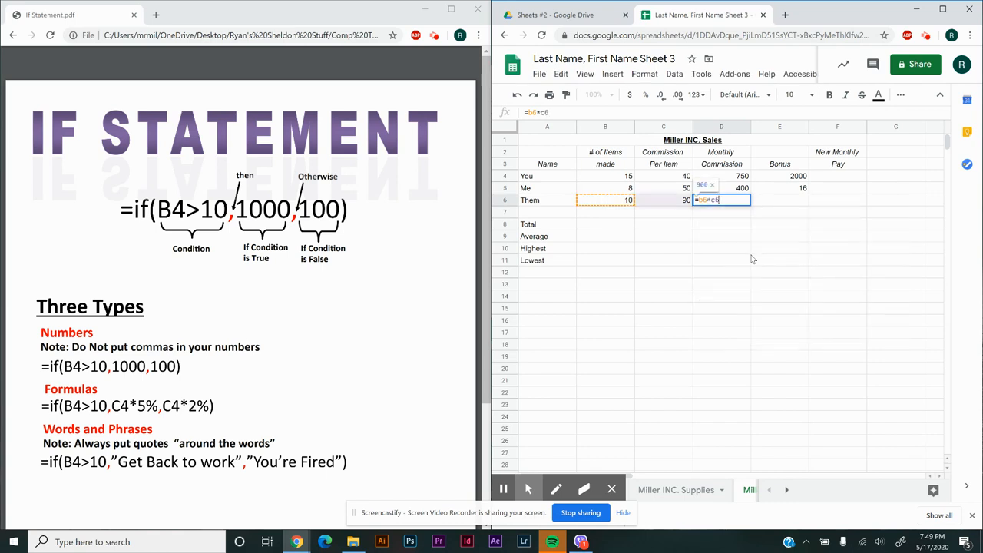
{"action": "key", "text": "Return"}
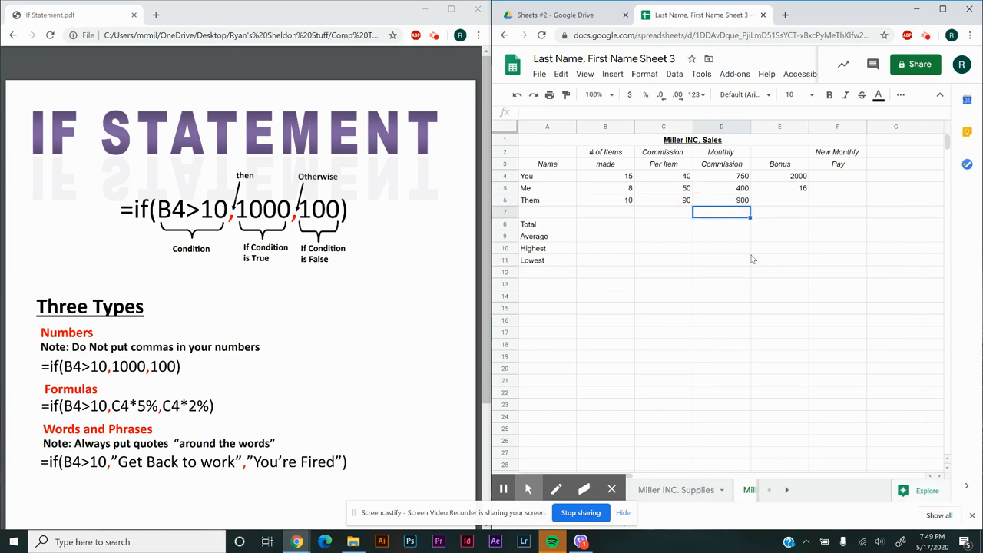
{"action": "left_click", "coordinate": [788, 202]}
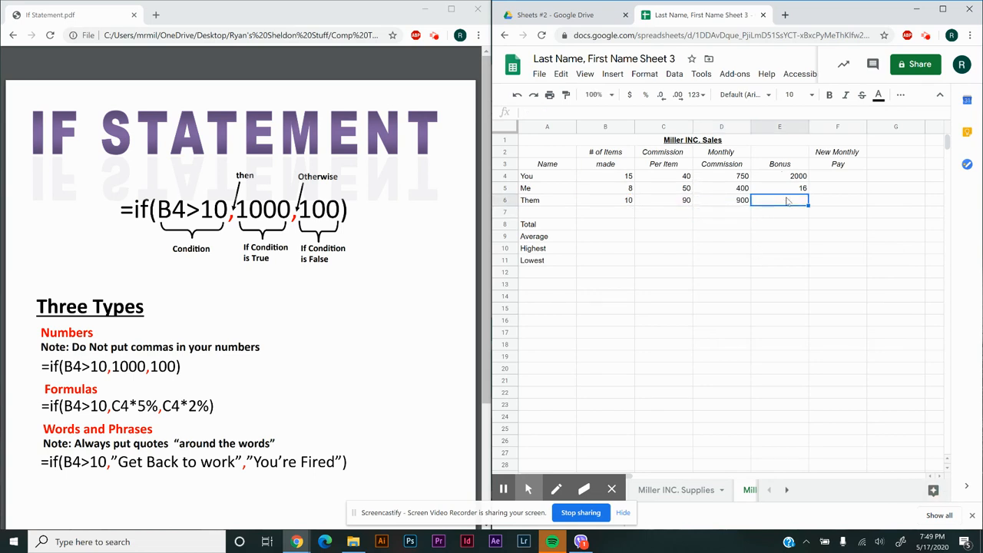
- Enter the formula =if(b6>=9,"Get back to work","You're Fired") in E6 for Them's Bonus
{"action": "type", "text": "="}
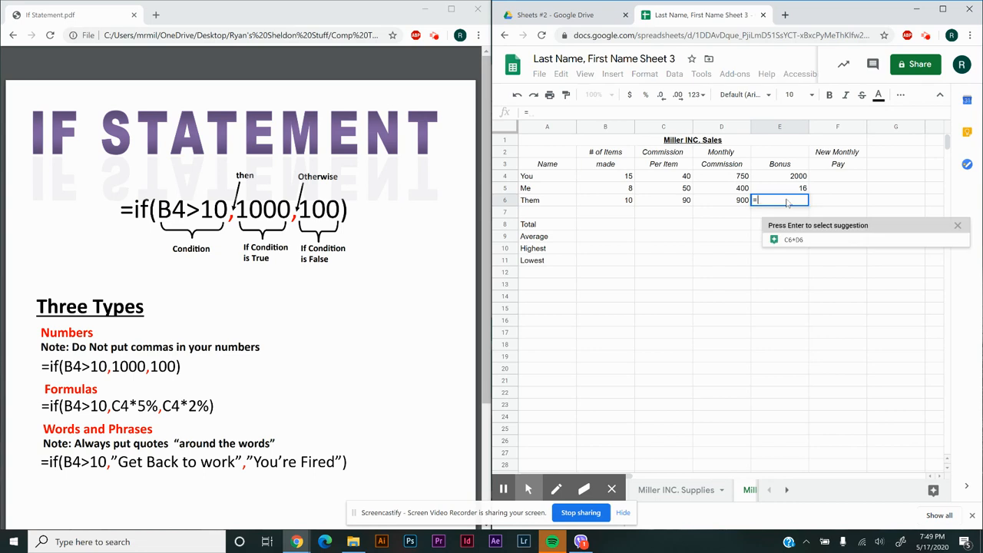
{"action": "type", "text": "if"}
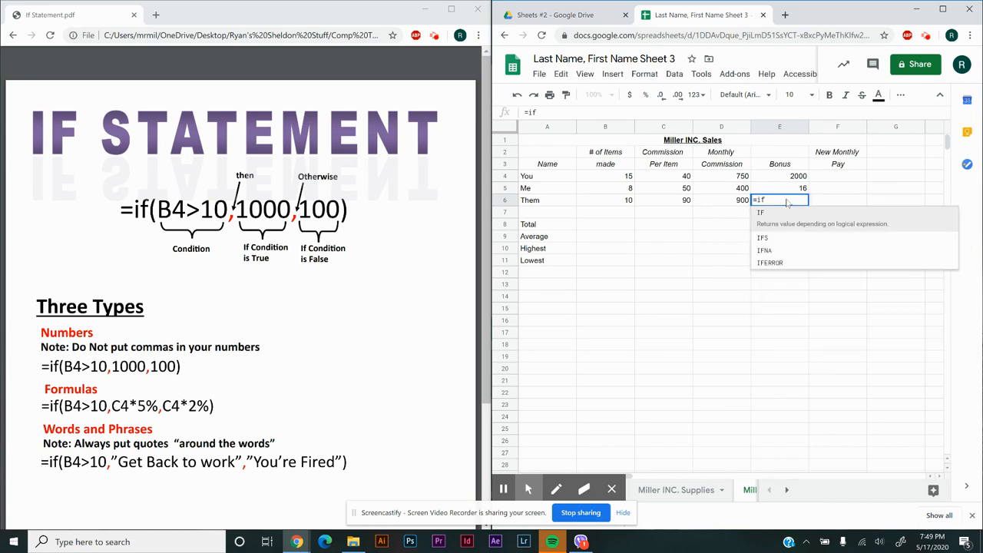
{"action": "type", "text": "("}
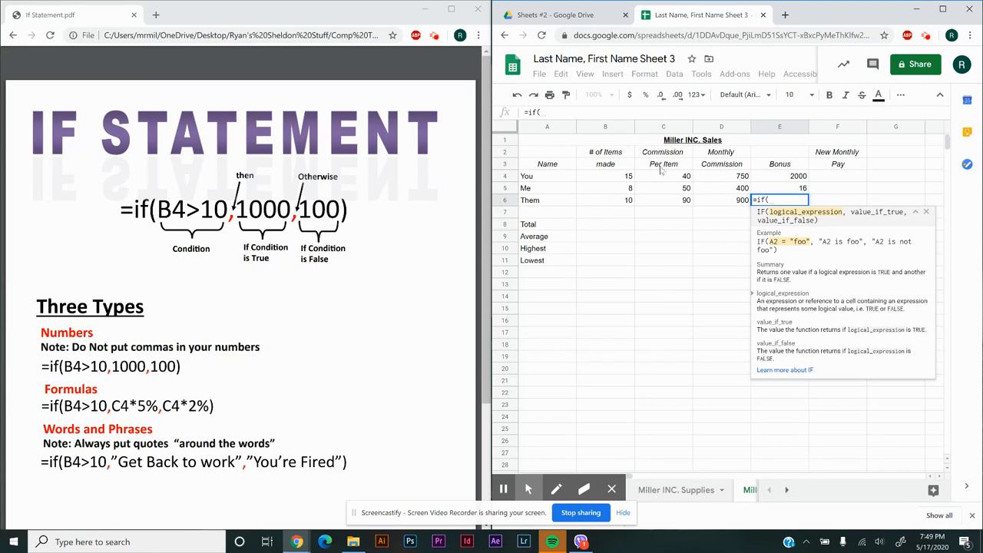
{"action": "type", "text": "b"}
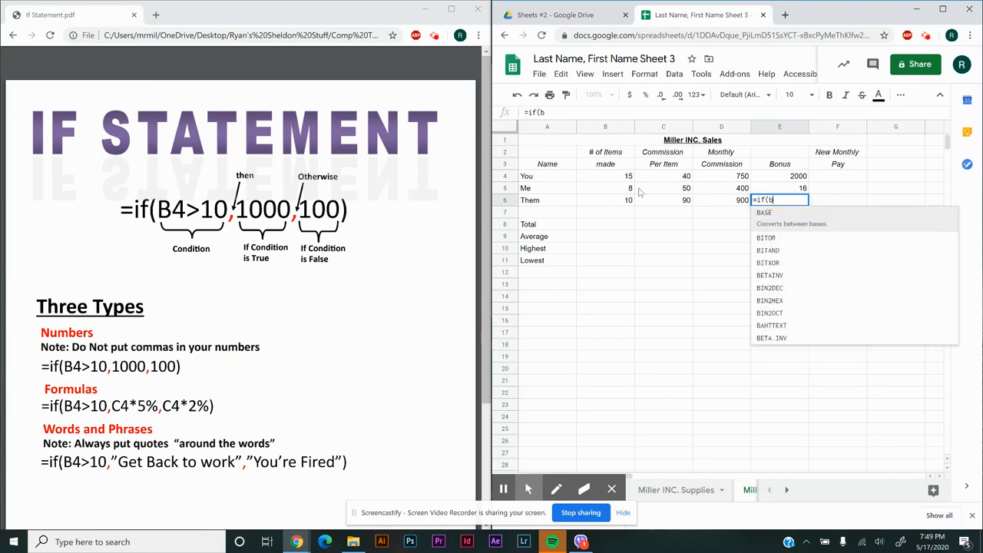
{"action": "type", "text": "6"}
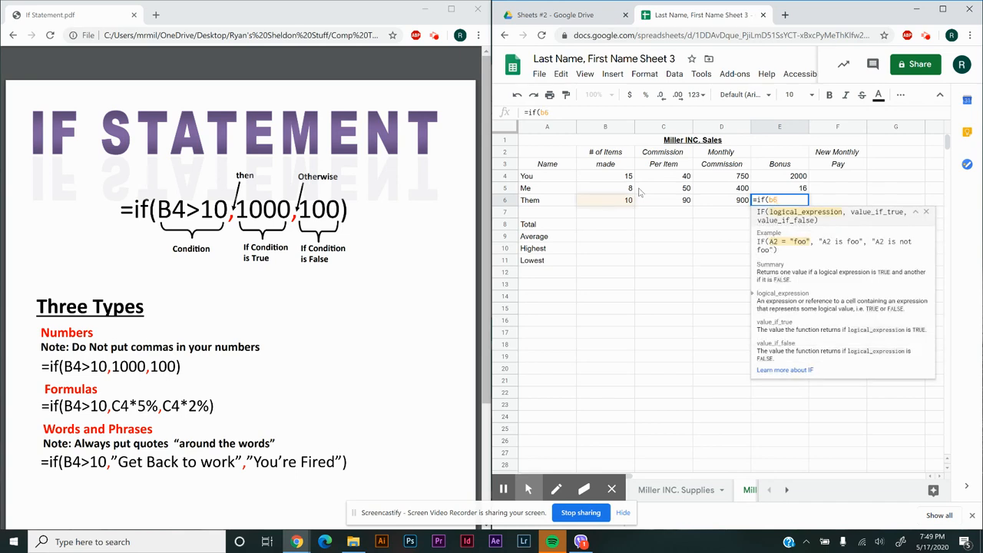
{"action": "type", "text": ">"}
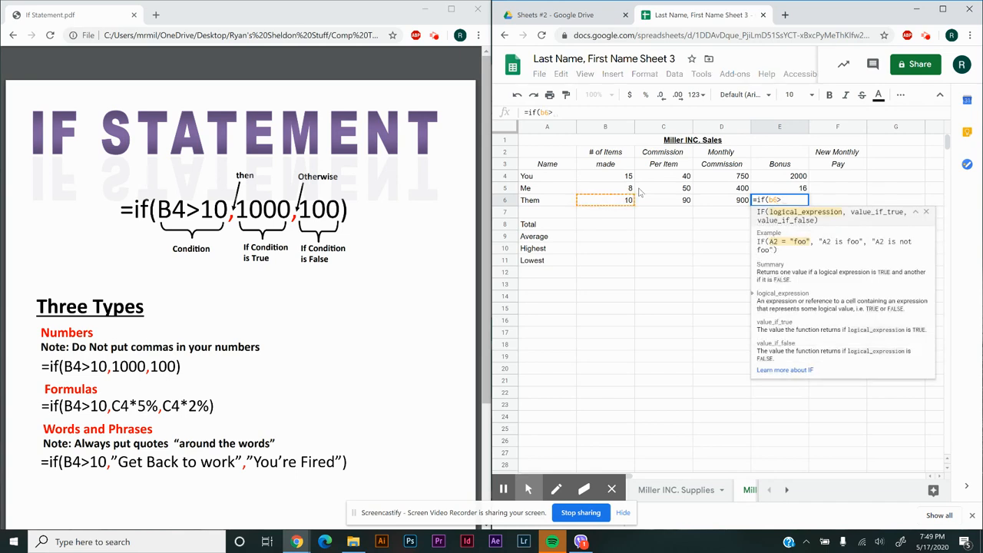
{"action": "type", "text": "=9"}
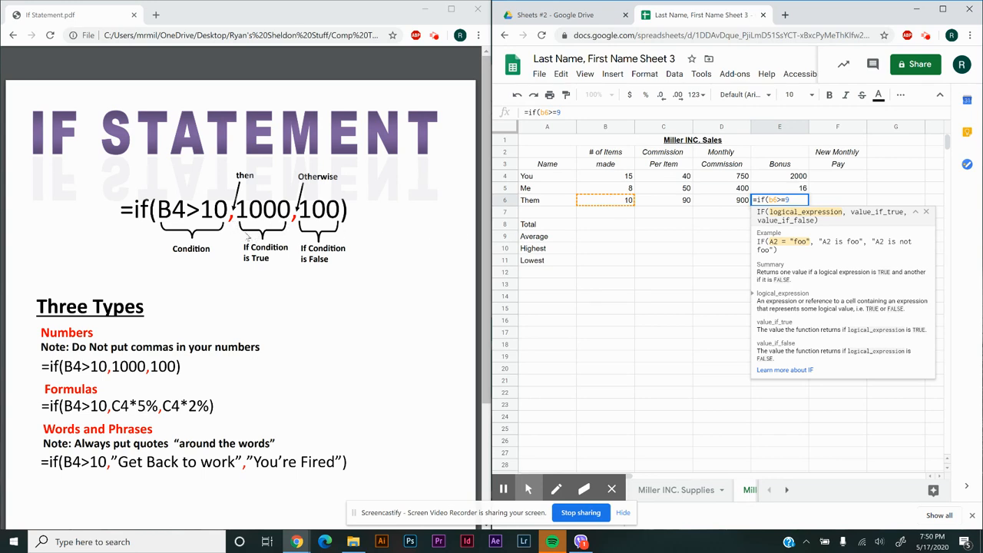
{"action": "type", "text": ","}
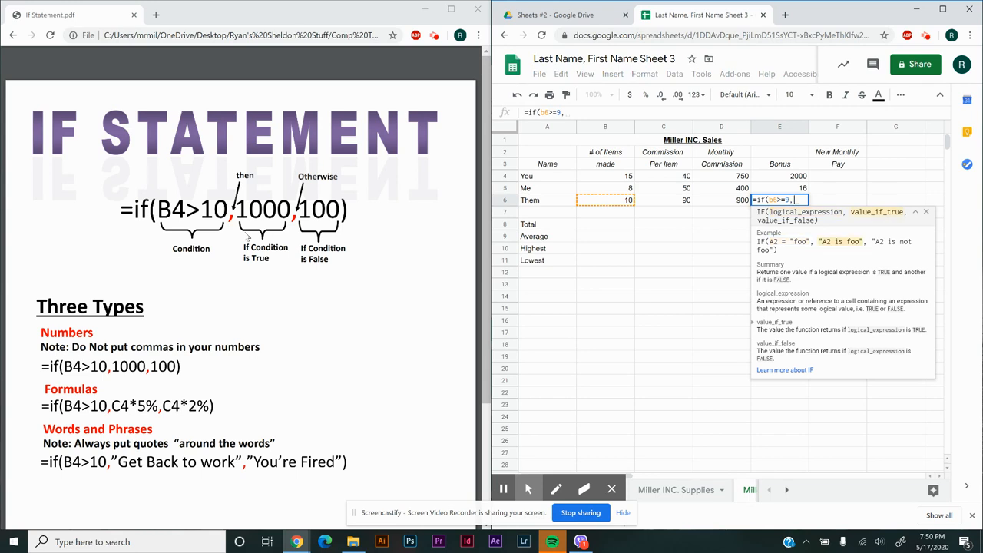
{"action": "type", "text": "\""}
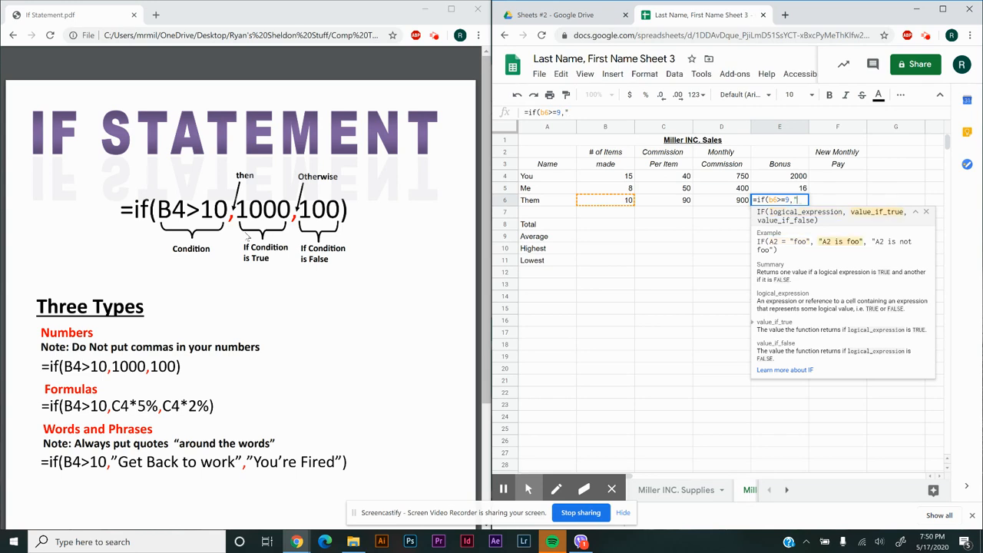
{"action": "type", "text": "Get back to work"}
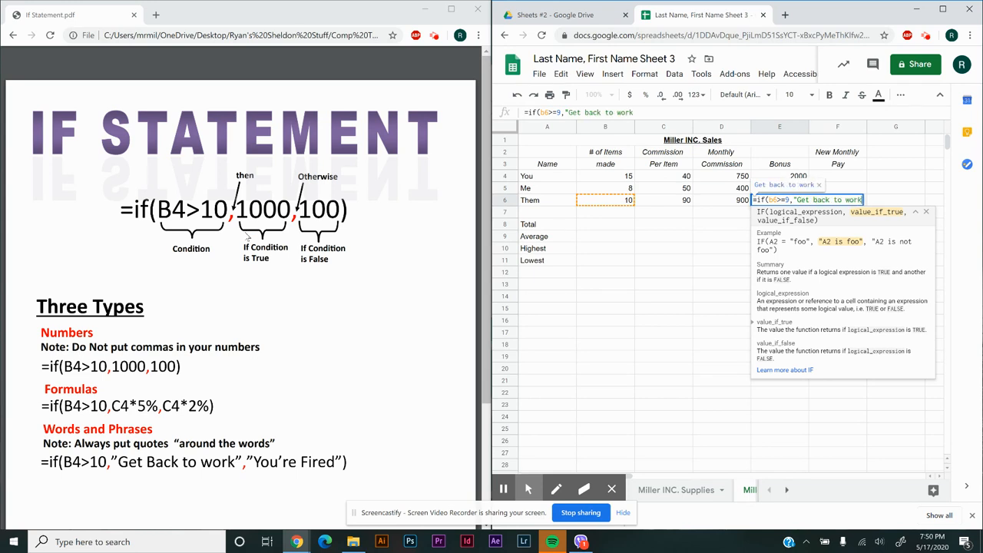
{"action": "type", "text": "\""}
{"action": "type", "text": ","}
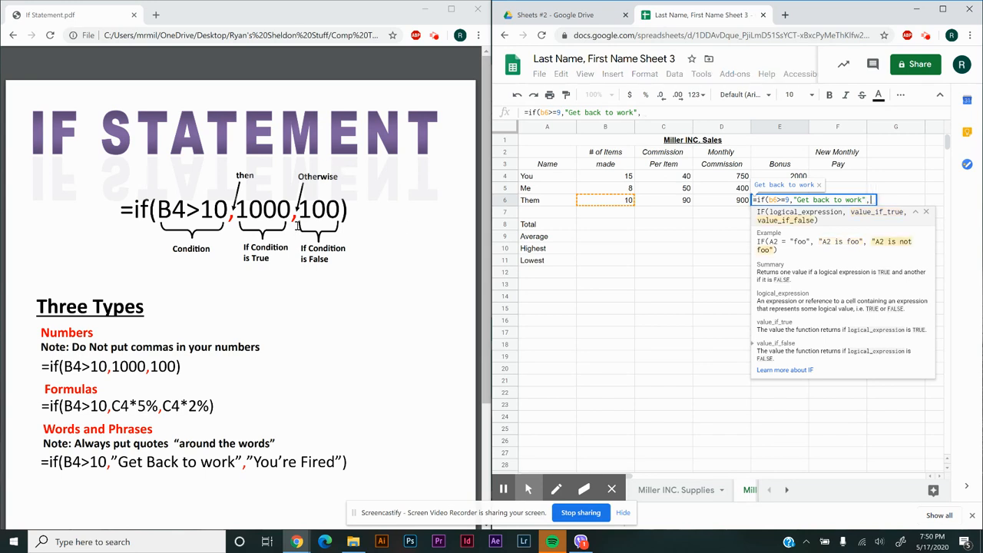
{"action": "type", "text": "\""}
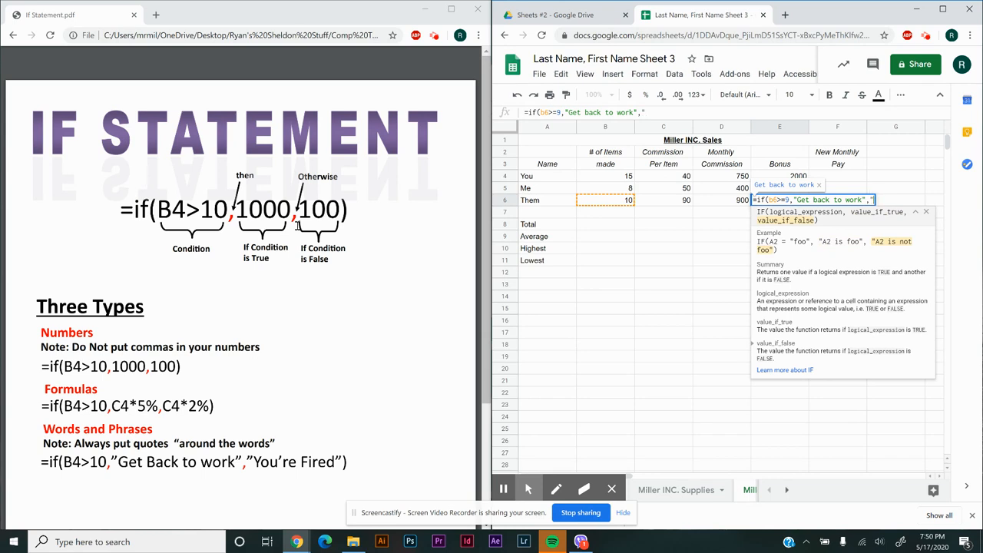
{"action": "type", "text": "You're Fired"}
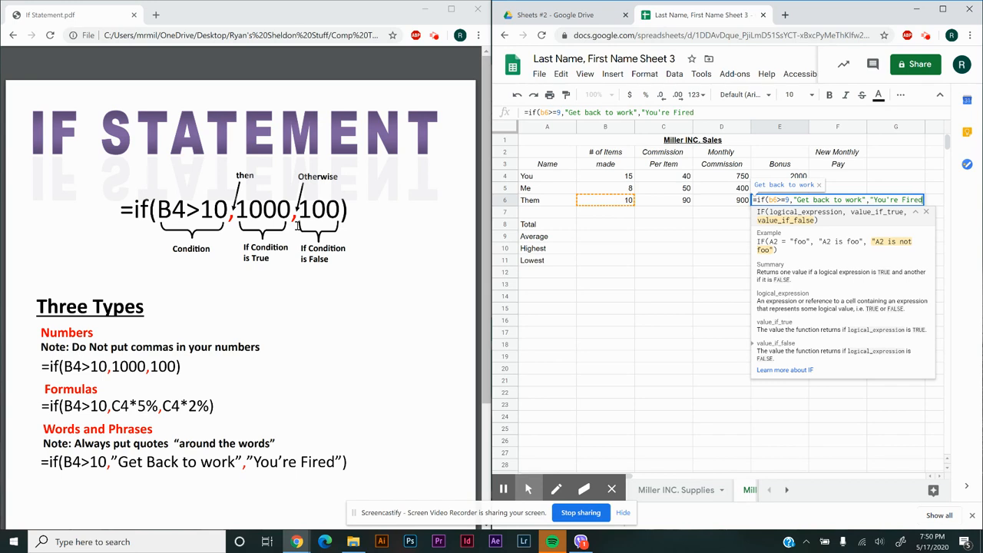
{"action": "type", "text": "\")"}
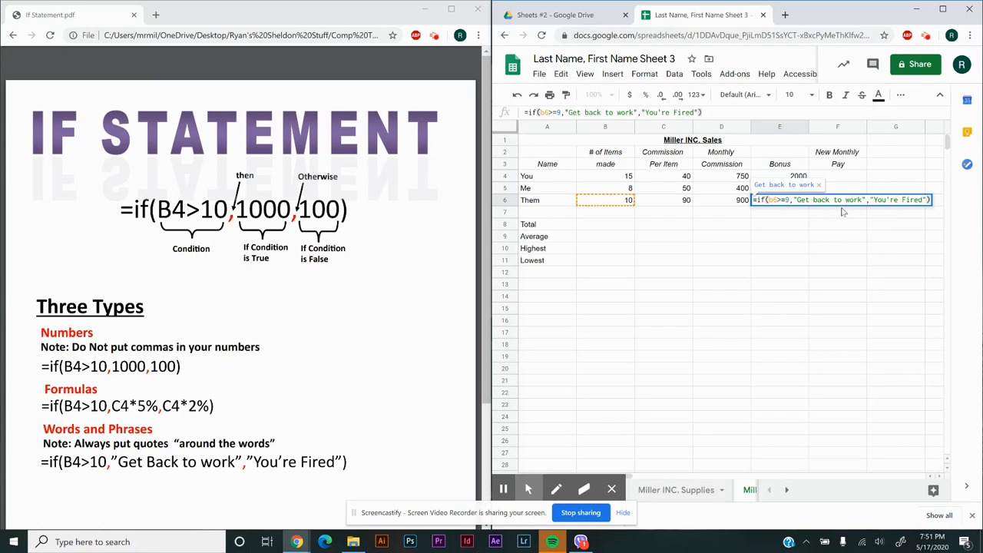
{"action": "key", "text": "Return"}
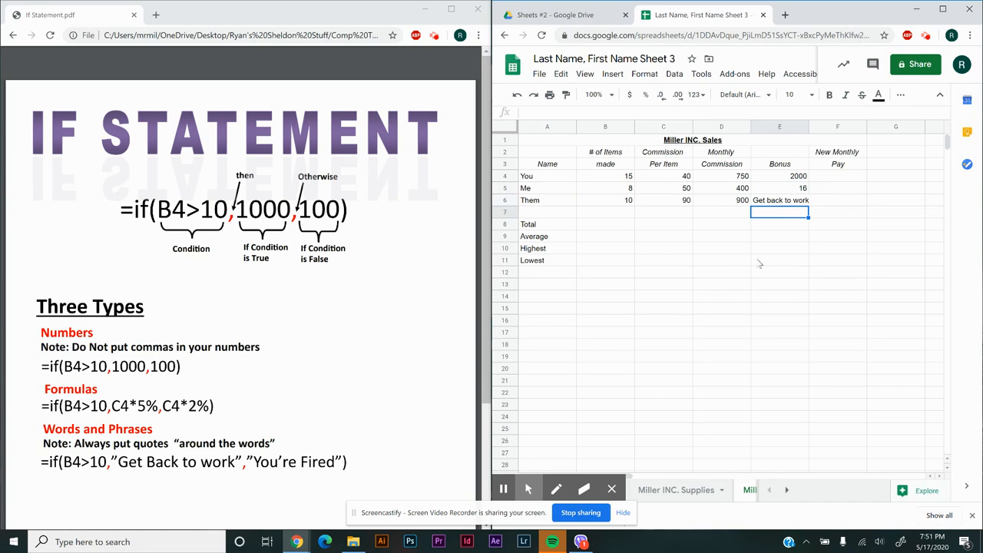
- Test the E6 Bonus formula with 9 items made in B6, inspect the formula, and set B6 to 8
{"action": "left_click", "coordinate": [629, 203]}
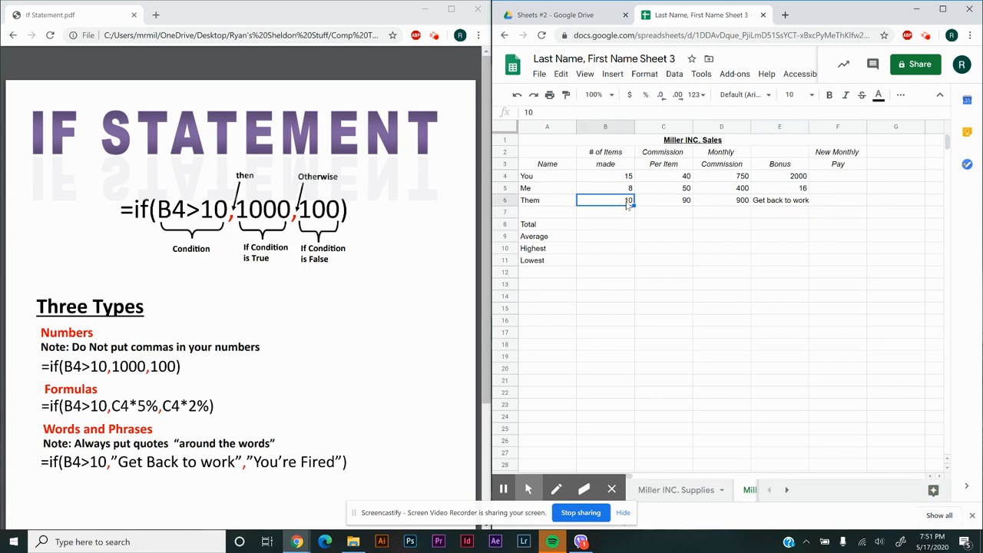
{"action": "type", "text": "9"}
{"action": "key", "text": "Return"}
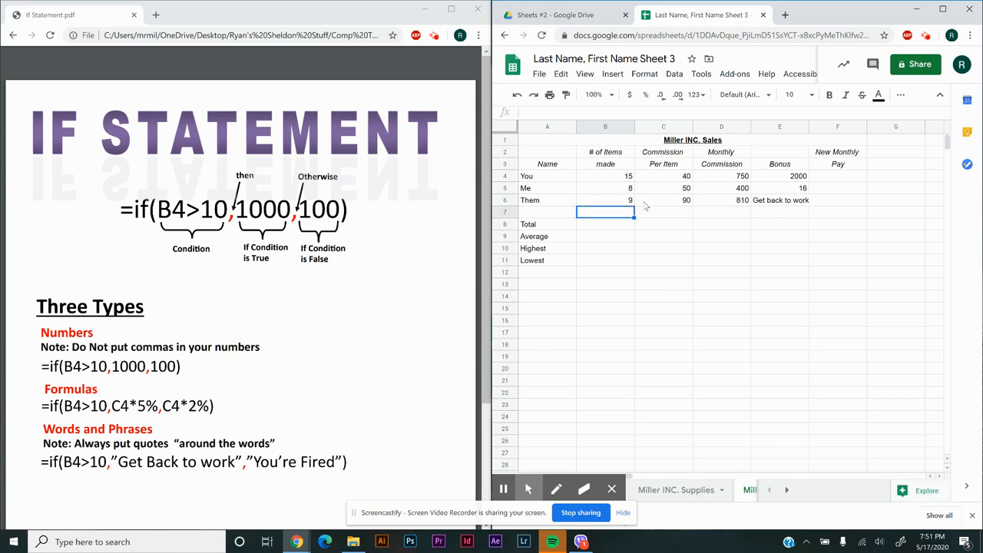
{"action": "double_click", "coordinate": [772, 201]}
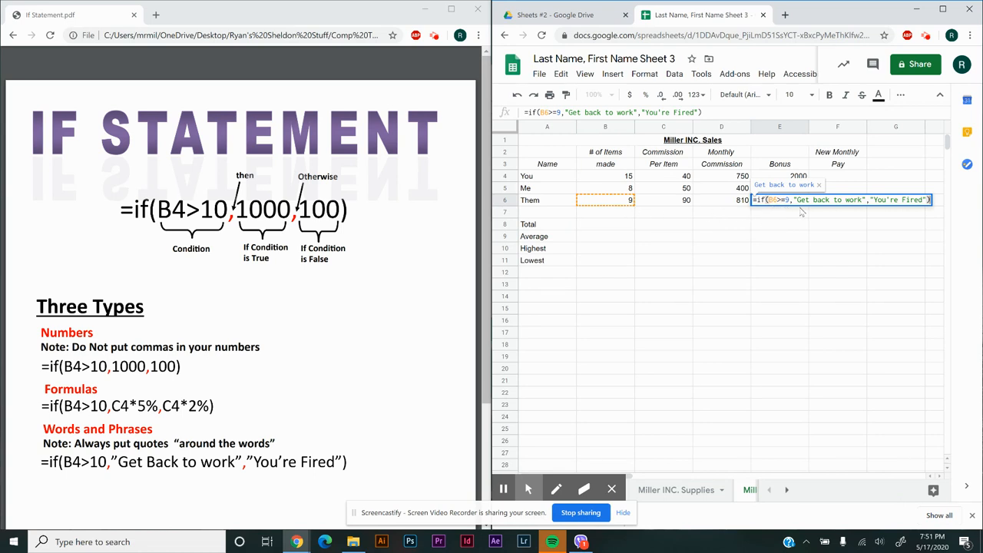
{"action": "left_click", "coordinate": [615, 224]}
{"action": "left_click", "coordinate": [619, 201]}
{"action": "type", "text": "8"}
{"action": "key", "text": "Return"}
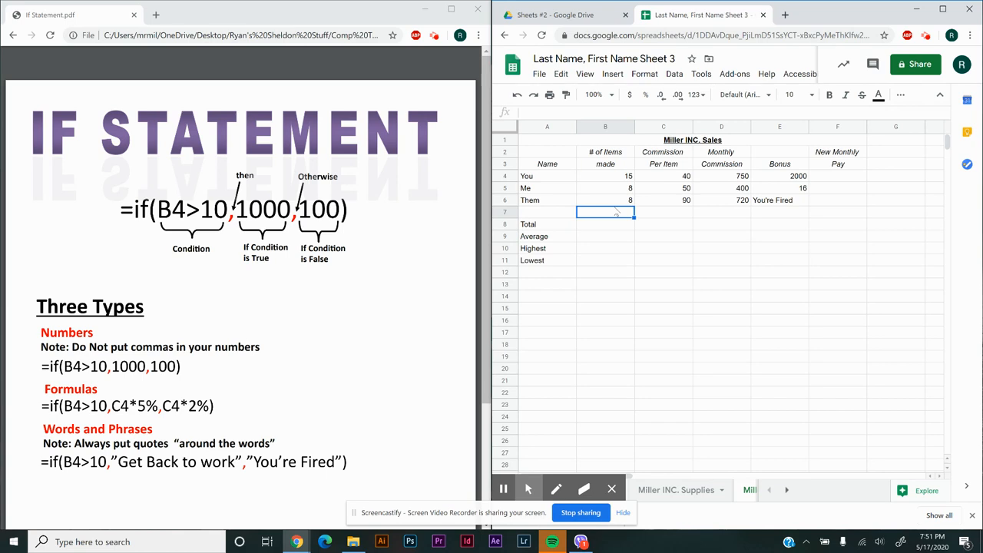
- Display the sheet's formulas instead of values and widen column E to read the full Bonus IF formulas against the guide's examples
{"action": "key", "text": "ctrl+grave"}
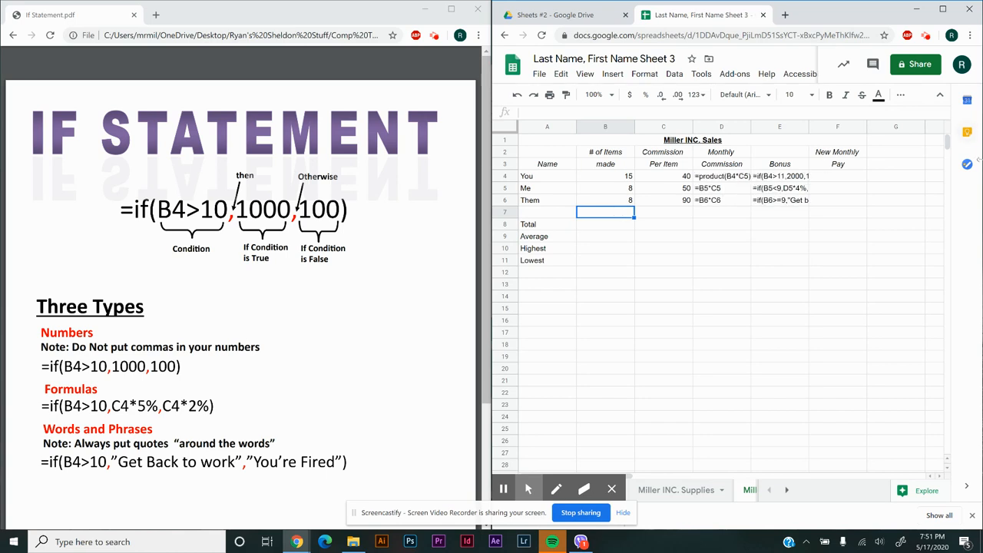
{"action": "left_click_drag", "start_coordinate": [815, 126], "coordinate": [925, 125]}
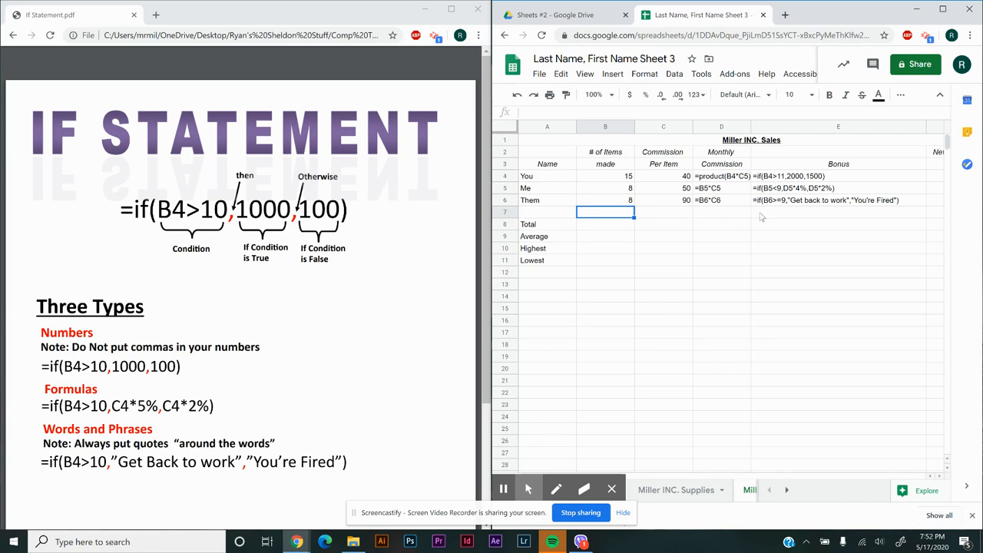
{"action": "left_click", "coordinate": [115, 461]}
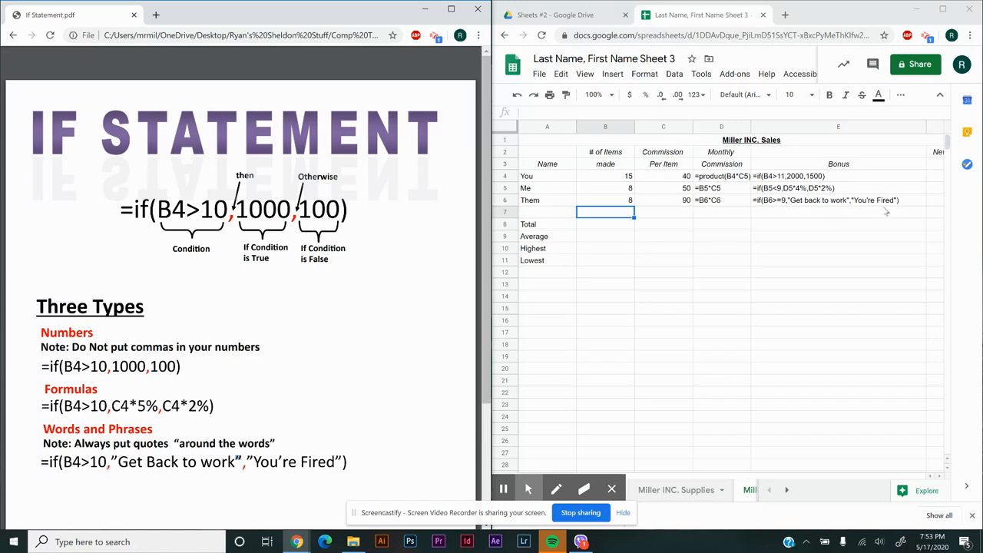
{"action": "left_click", "coordinate": [842, 262]}
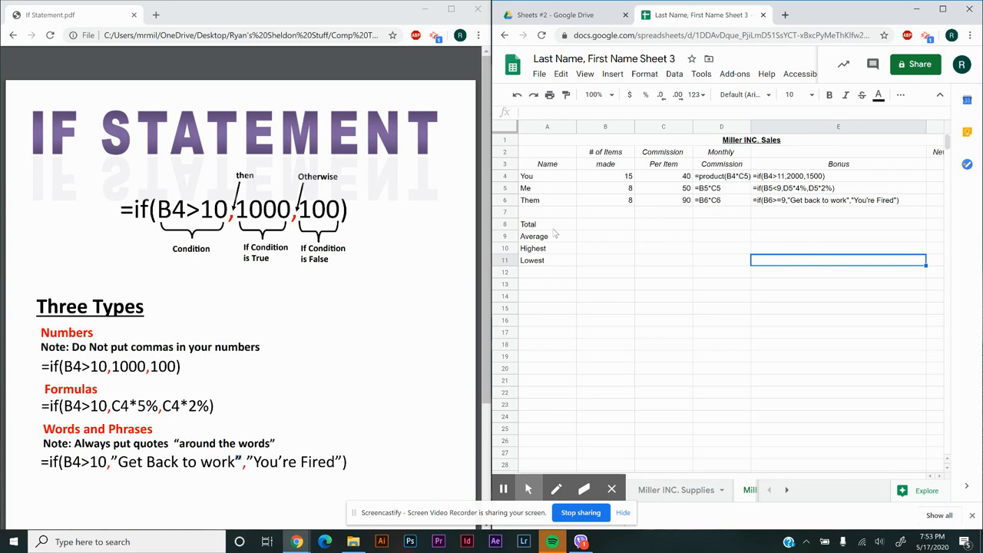
- Minimize the If Statement PDF to return to the Sheets #3 slides and switch the spreadsheet back to showing values
{"action": "left_click", "coordinate": [426, 11]}
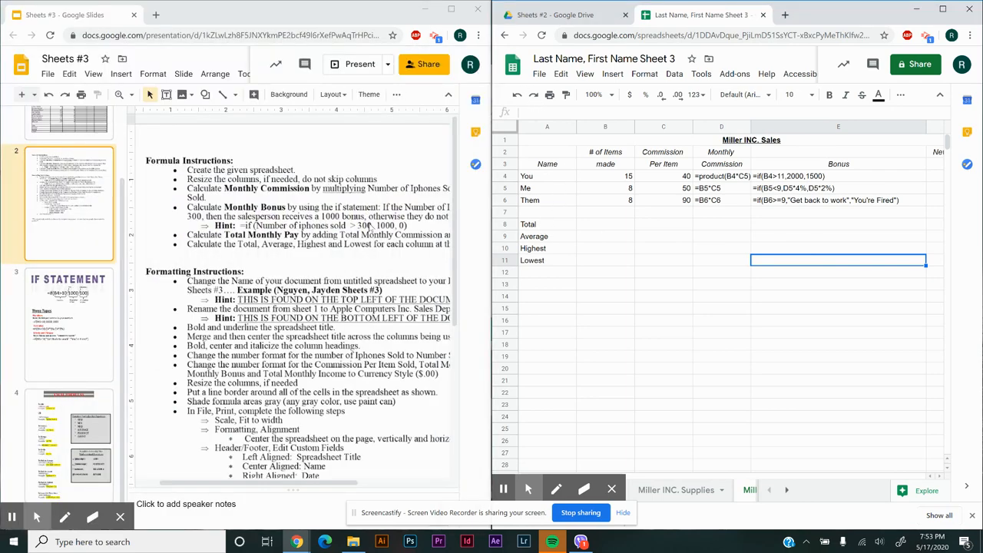
{"action": "left_click", "coordinate": [821, 202]}
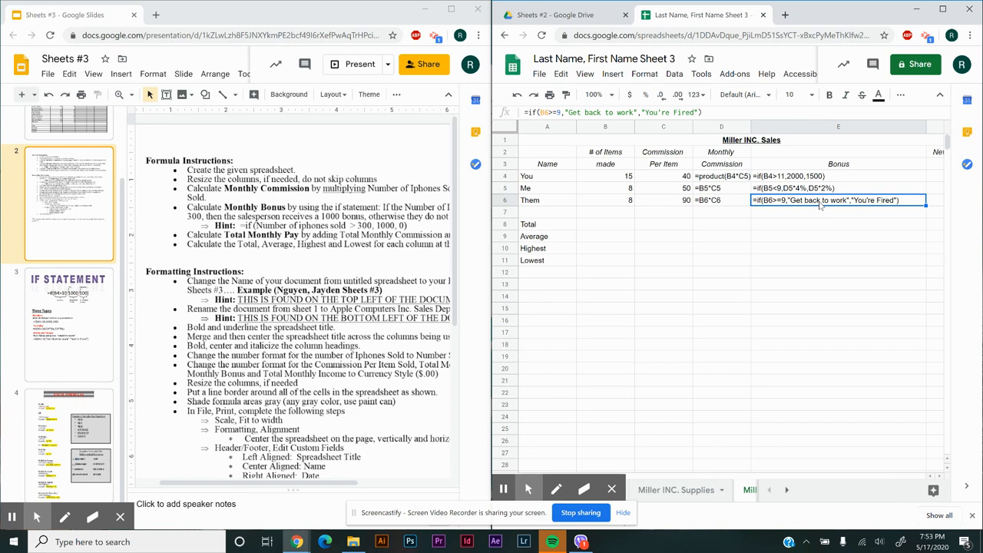
{"action": "key", "text": "ctrl+grave"}
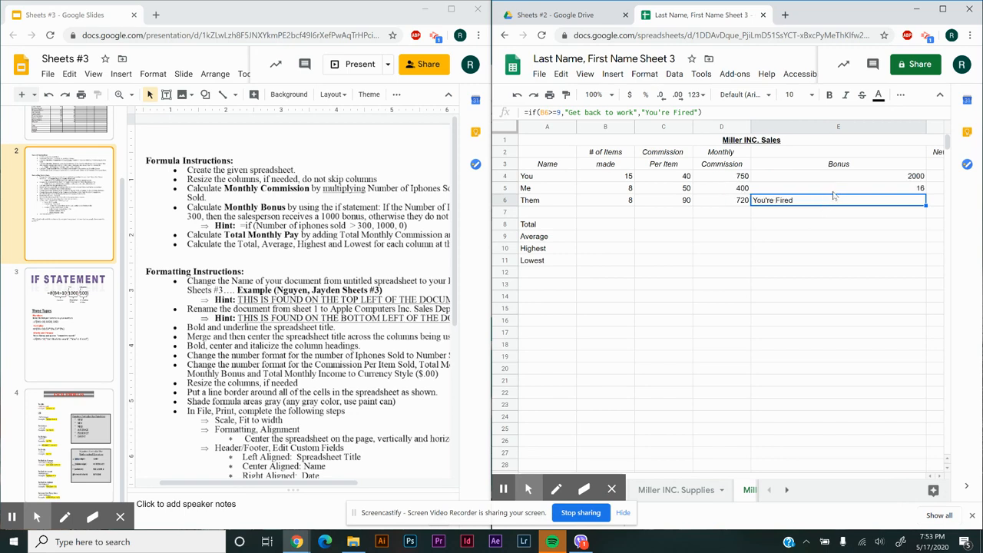
- Delete the three Bonus formulas in E4, E5 and E6 and narrow column E until the New Monthly Pay column fits in view
{"action": "left_click", "coordinate": [822, 181]}
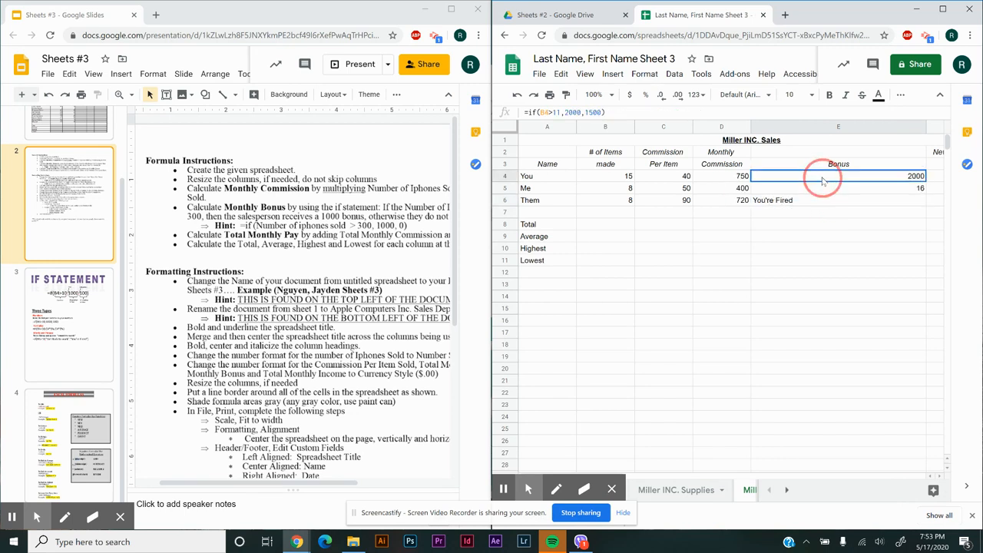
{"action": "key", "text": "Delete"}
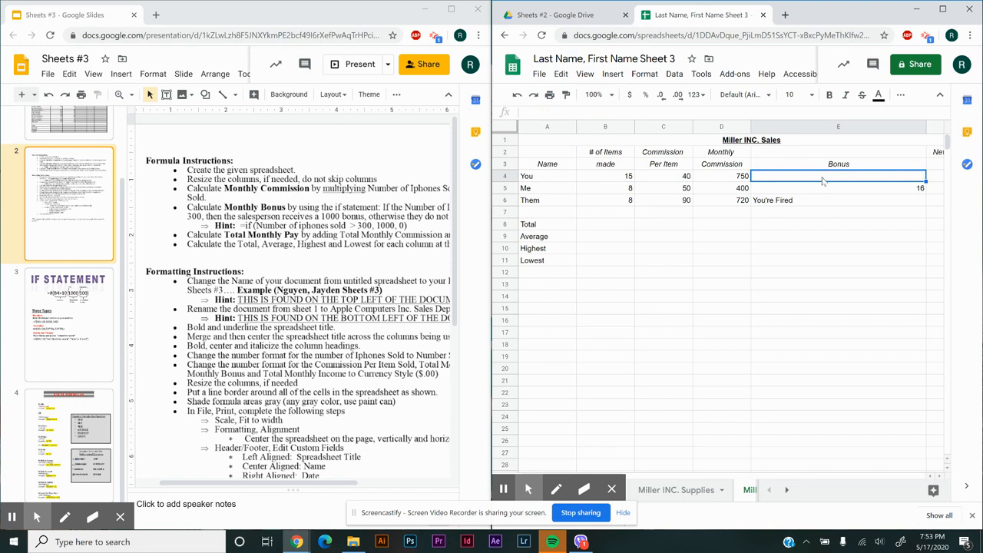
{"action": "key", "text": "Down"}
{"action": "key", "text": "Delete"}
{"action": "key", "text": "Down"}
{"action": "key", "text": "Delete"}
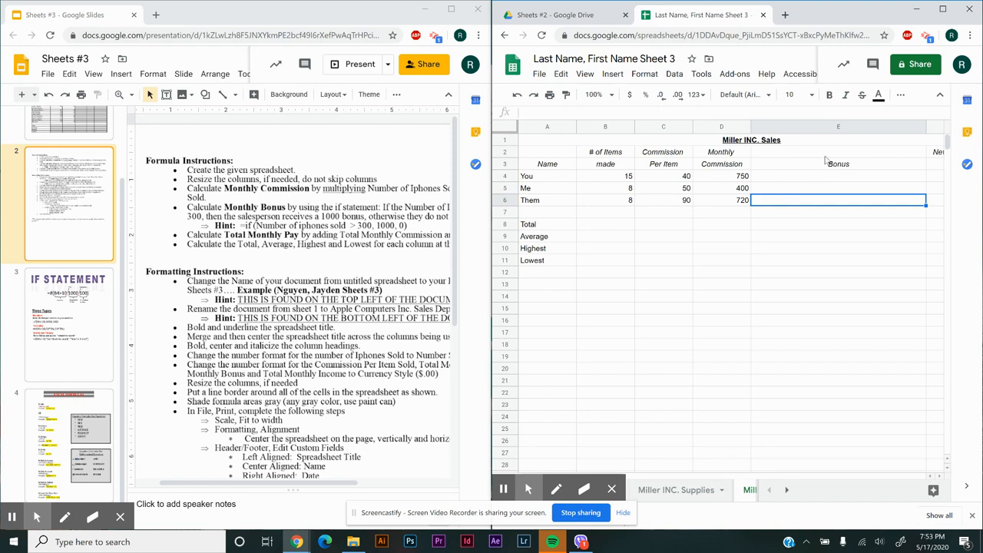
{"action": "left_click_drag", "start_coordinate": [927, 129], "coordinate": [872, 131]}
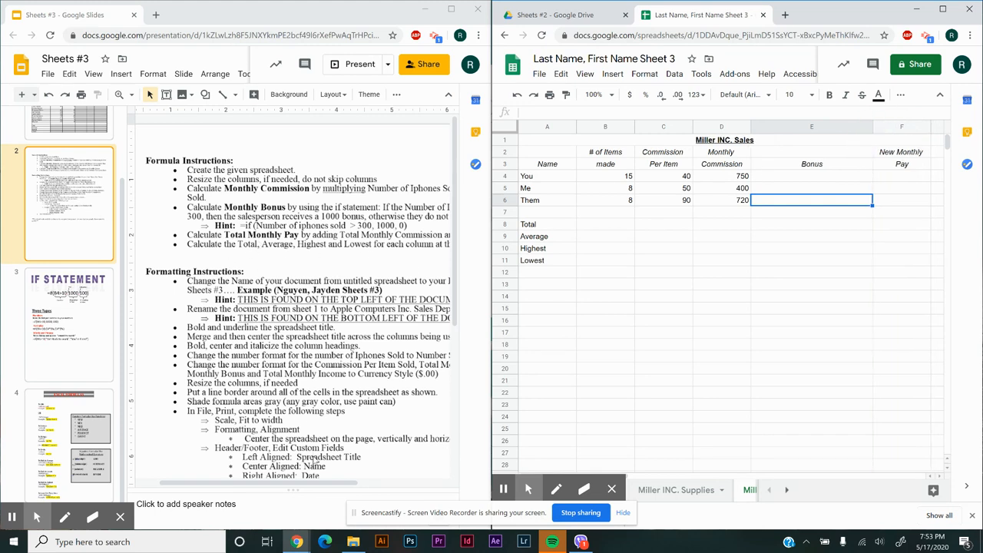
- Review the Monthly Bonus IF instructions on slide 2 and open slide 1 of the Sheets #3 assignment with its sales table
{"action": "left_click_drag", "start_coordinate": [306, 488], "coordinate": [333, 489]}
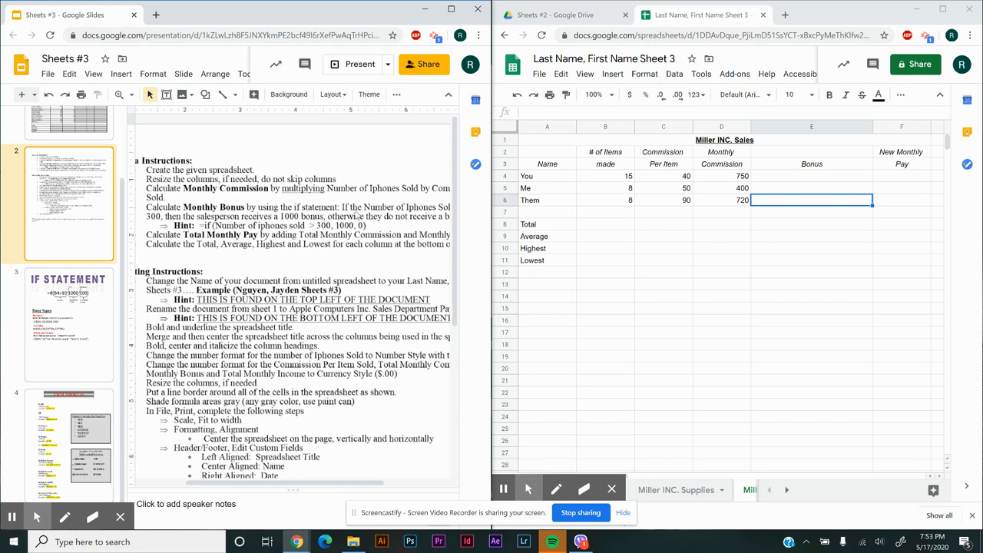
{"action": "mouse_move", "coordinate": [335, 484]}
{"action": "left_mouse_down"}
{"action": "mouse_move", "coordinate": [367, 484]}
{"action": "mouse_move", "coordinate": [339, 484]}
{"action": "left_mouse_up"}
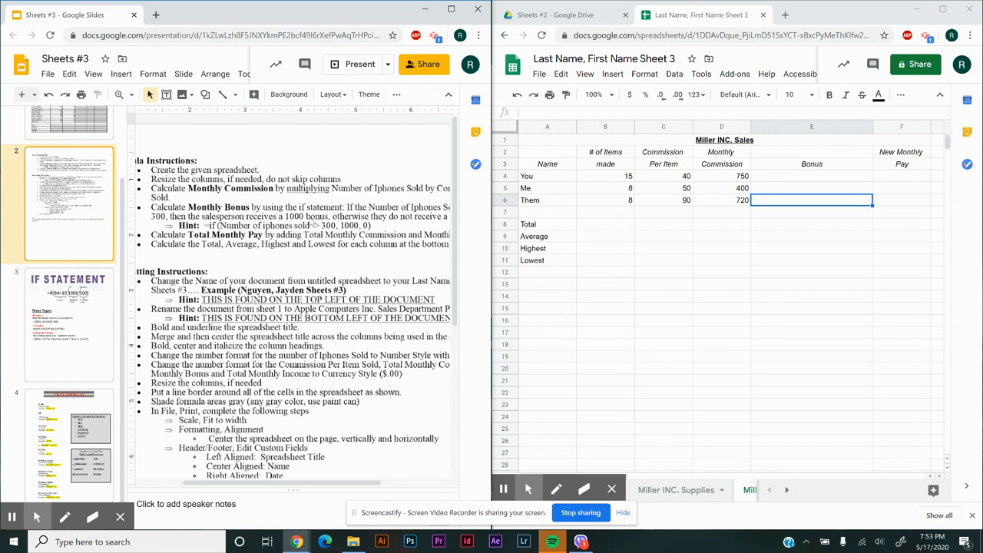
{"action": "left_click", "coordinate": [342, 477]}
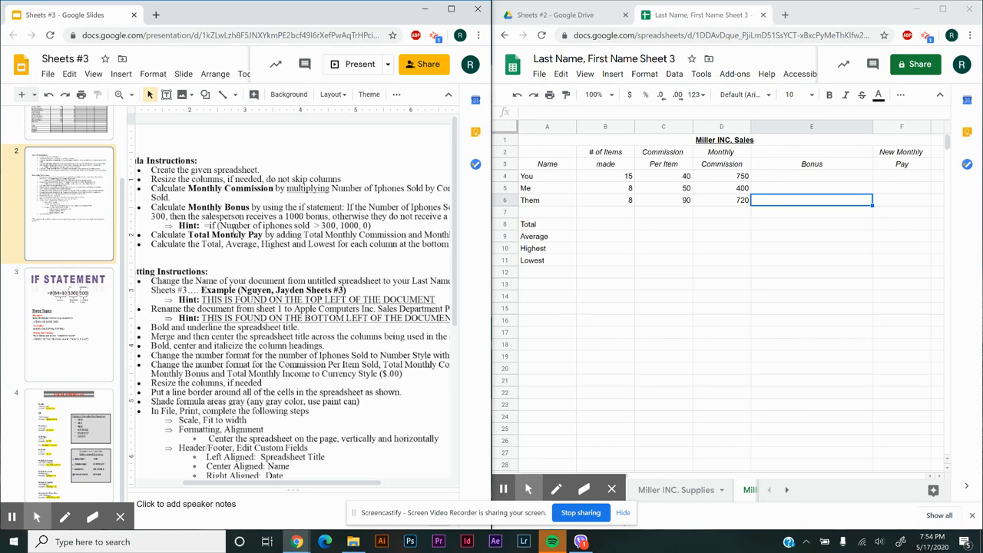
{"action": "scroll", "coordinate": [74, 206], "scroll_direction": "up", "scroll_amount": 3}
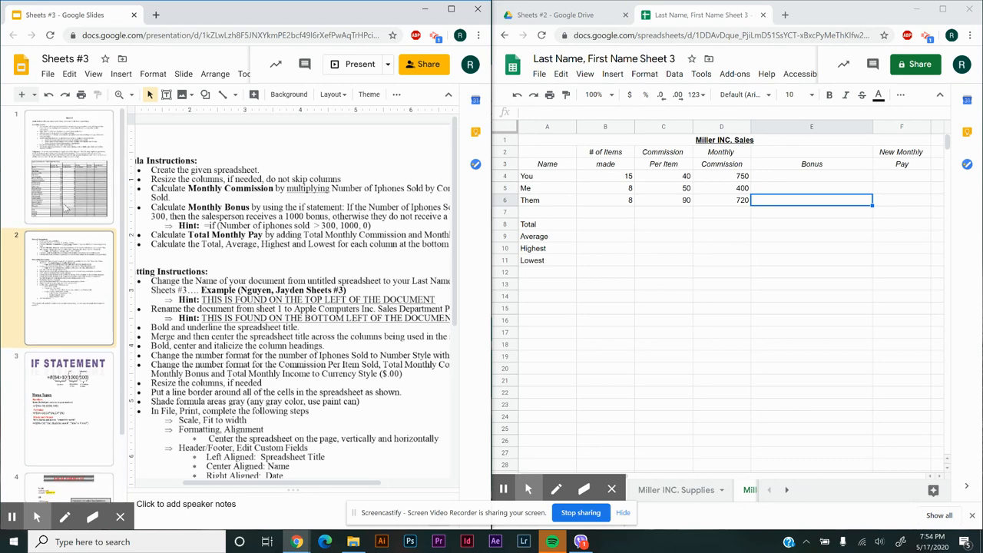
{"action": "left_click", "coordinate": [66, 187]}
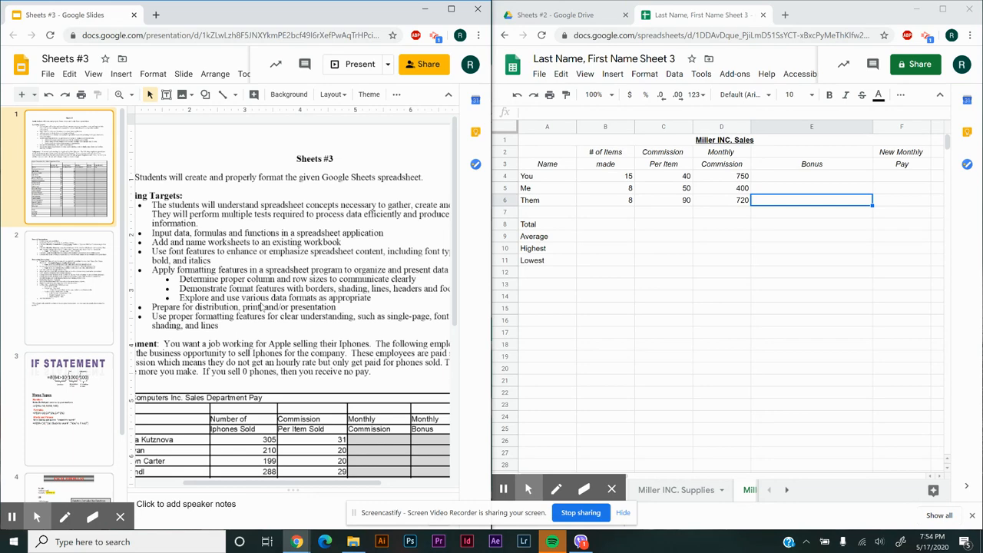
- Examine the sales table on slide 1 for the cells to fill, and open the instructions on slide 2
{"action": "scroll", "coordinate": [261, 305], "scroll_direction": "down", "scroll_amount": 3}
{"action": "scroll", "coordinate": [261, 307], "scroll_direction": "down", "scroll_amount": 1}
{"action": "left_click", "coordinate": [265, 209]}
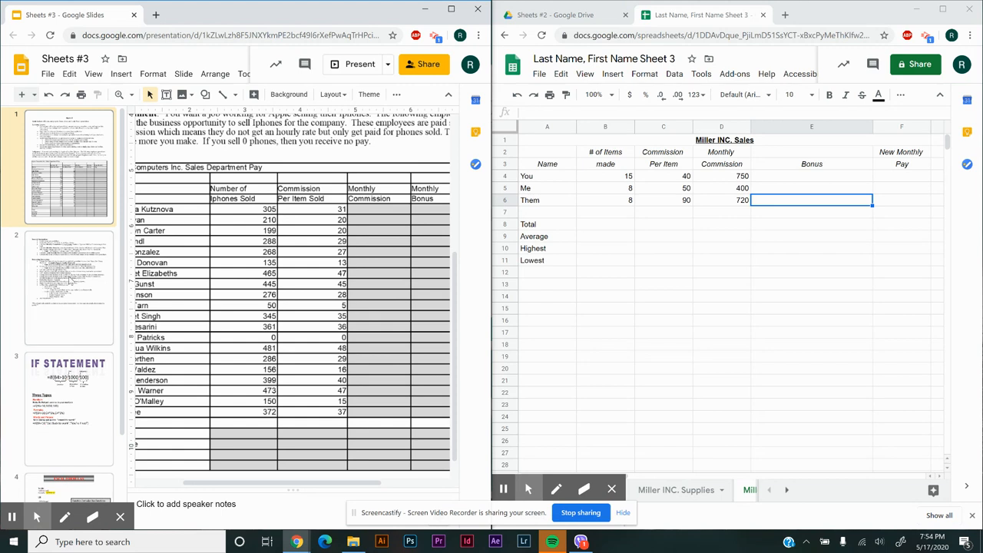
{"action": "left_click", "coordinate": [73, 282]}
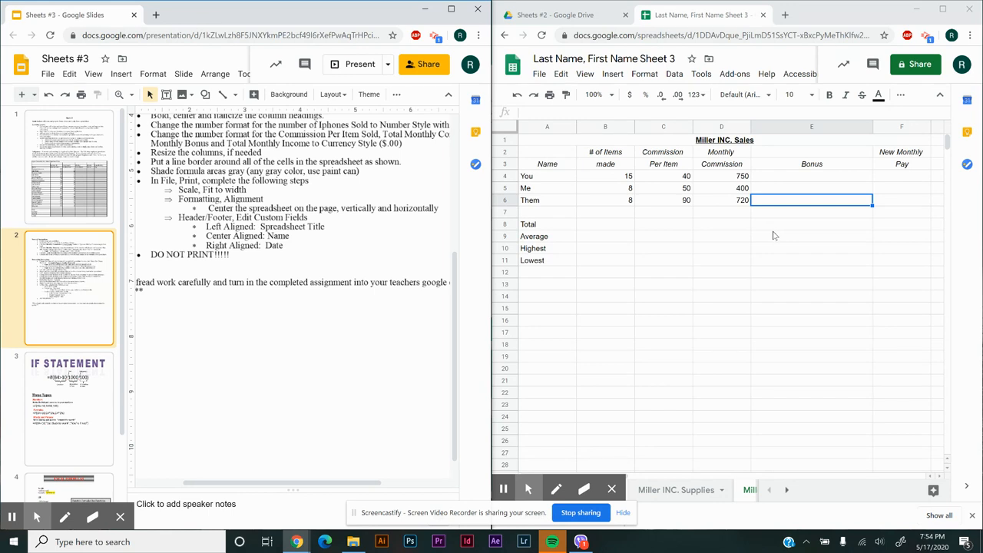
- Begin an IF formula in Bonus cell E4 with the condition b4>12 and a comma, following the syntax example on slide 3
{"action": "left_click", "coordinate": [794, 176]}
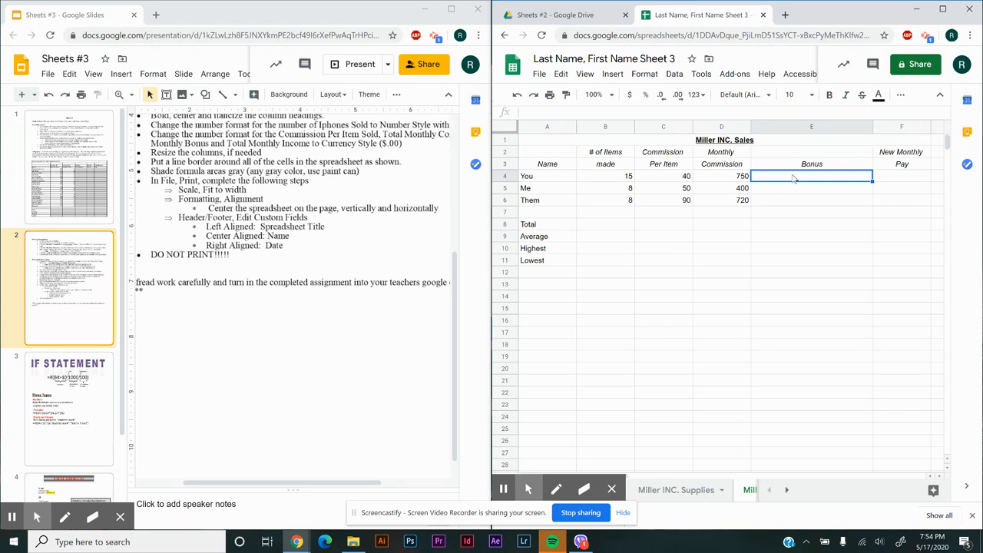
{"action": "type", "text": "=if"}
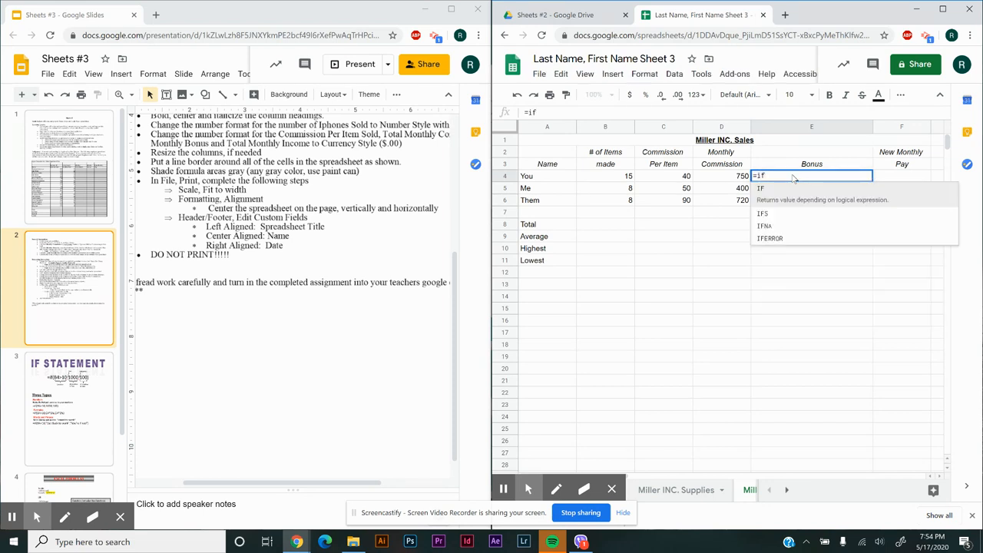
{"action": "type", "text": "("}
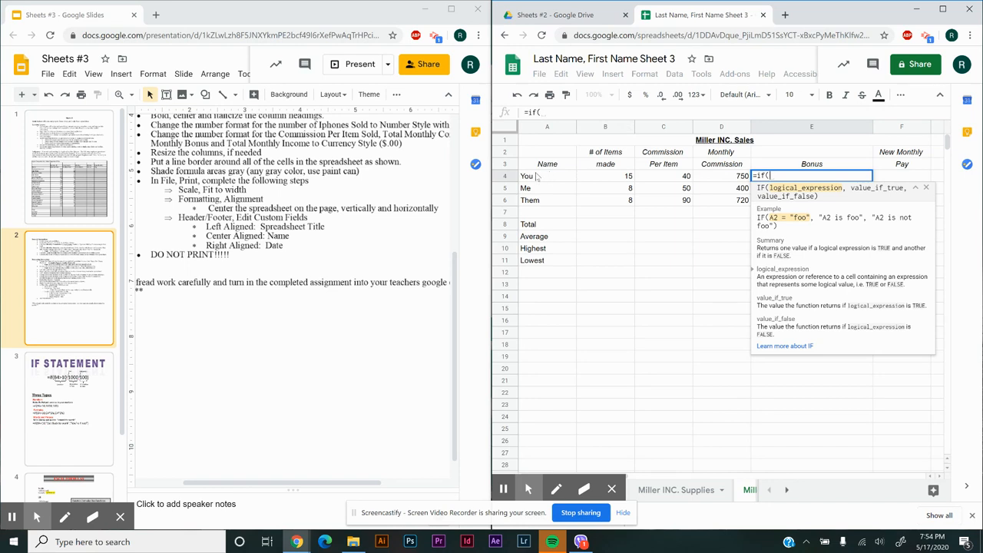
{"action": "type", "text": "b4"}
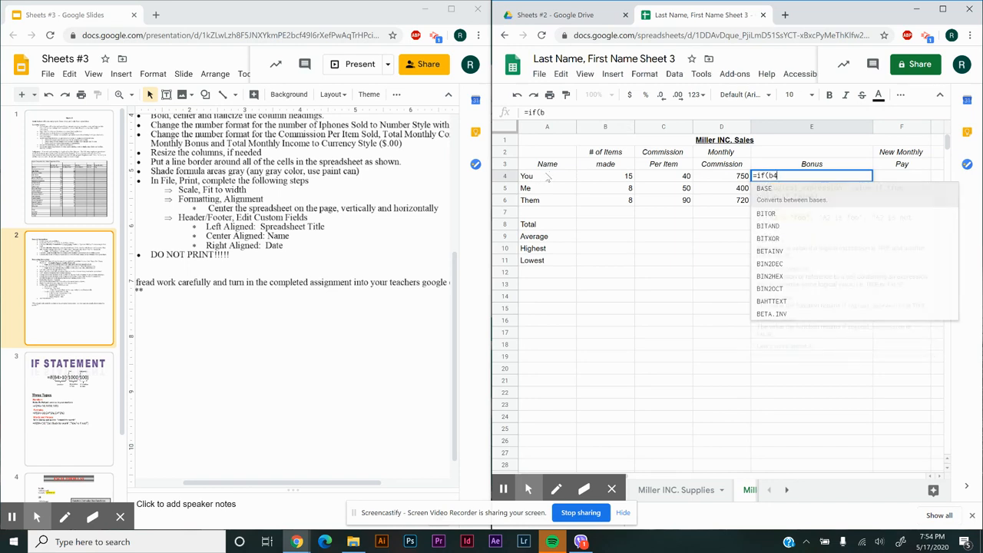
{"action": "type", "text": ">12"}
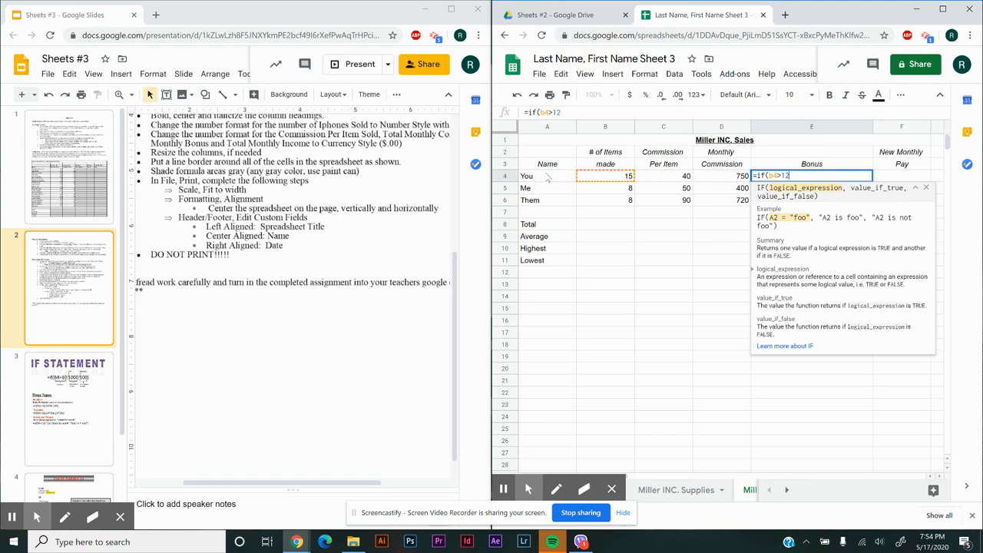
{"action": "left_click", "coordinate": [98, 389]}
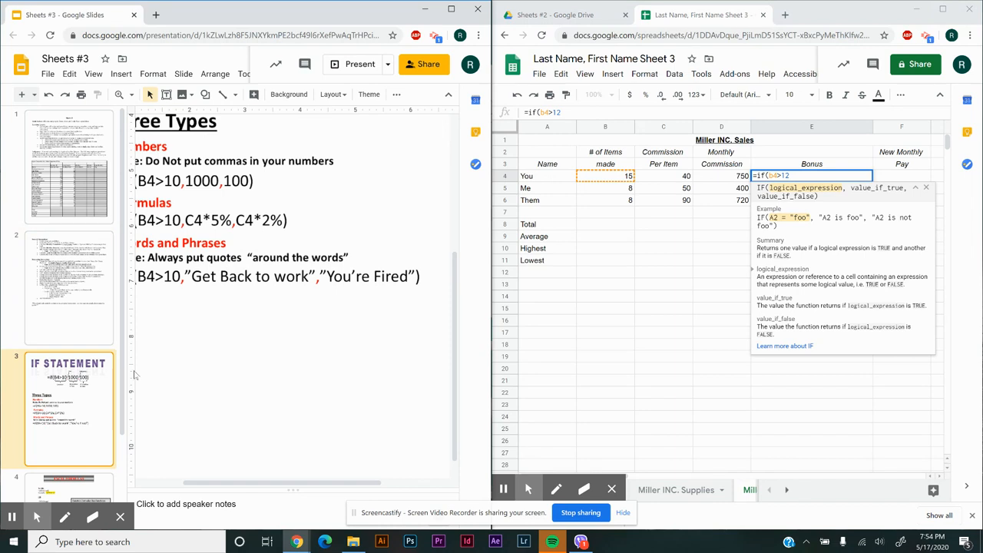
{"action": "scroll", "coordinate": [219, 330], "scroll_direction": "up", "scroll_amount": 3}
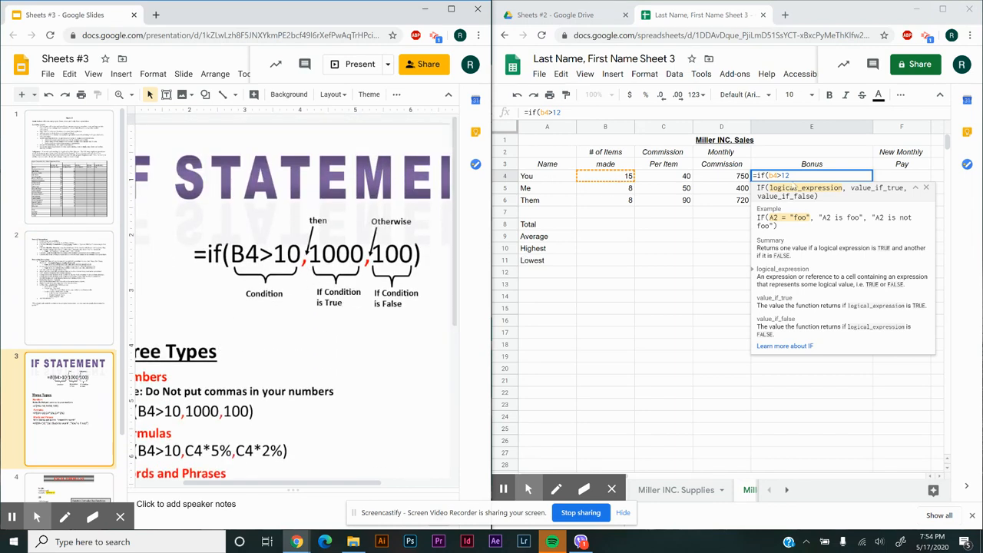
{"action": "left_click", "coordinate": [797, 176]}
{"action": "type", "text": ","}
- Check the Monthly Bonus instruction on slide 2 and add 1000 as the value if true in E4's IF formula
{"action": "left_click", "coordinate": [68, 287]}
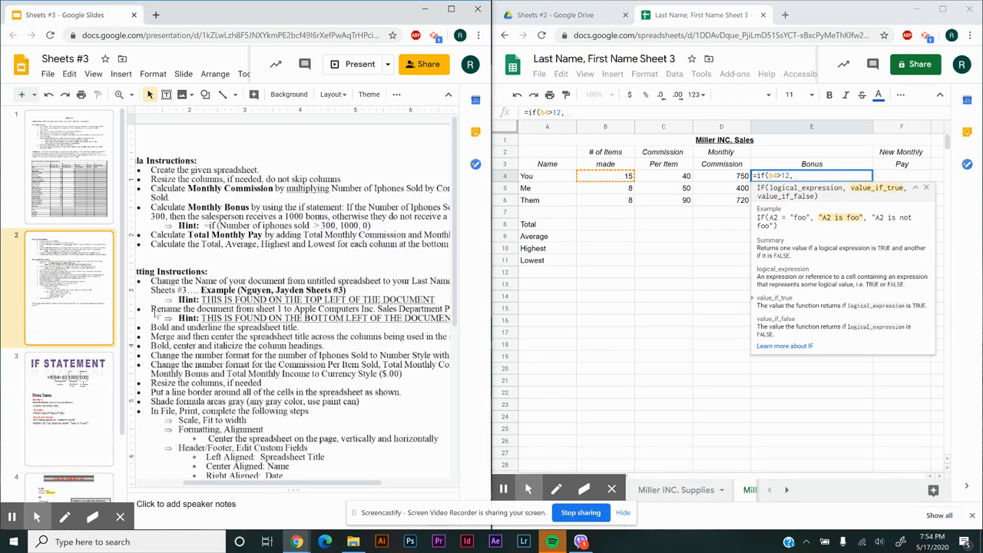
{"action": "key", "text": "Up"}
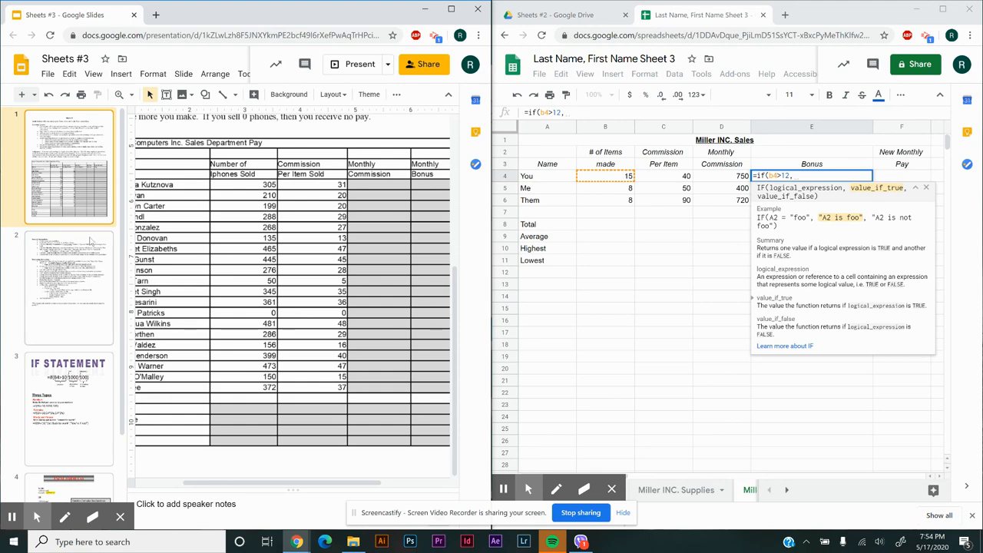
{"action": "key", "text": "Down"}
{"action": "scroll", "coordinate": [286, 242], "scroll_direction": "up", "scroll_amount": 2}
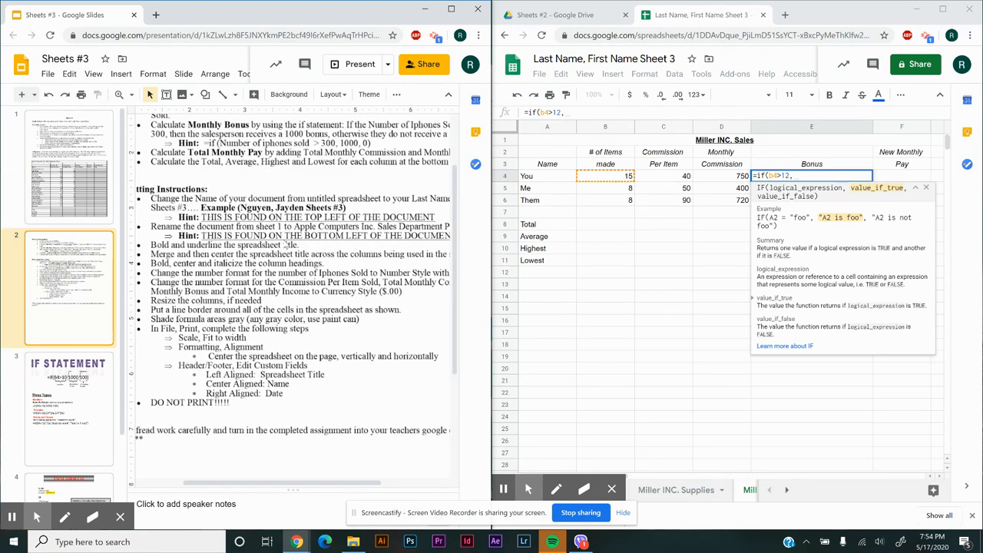
{"action": "scroll", "coordinate": [340, 175], "scroll_direction": "up", "scroll_amount": 1}
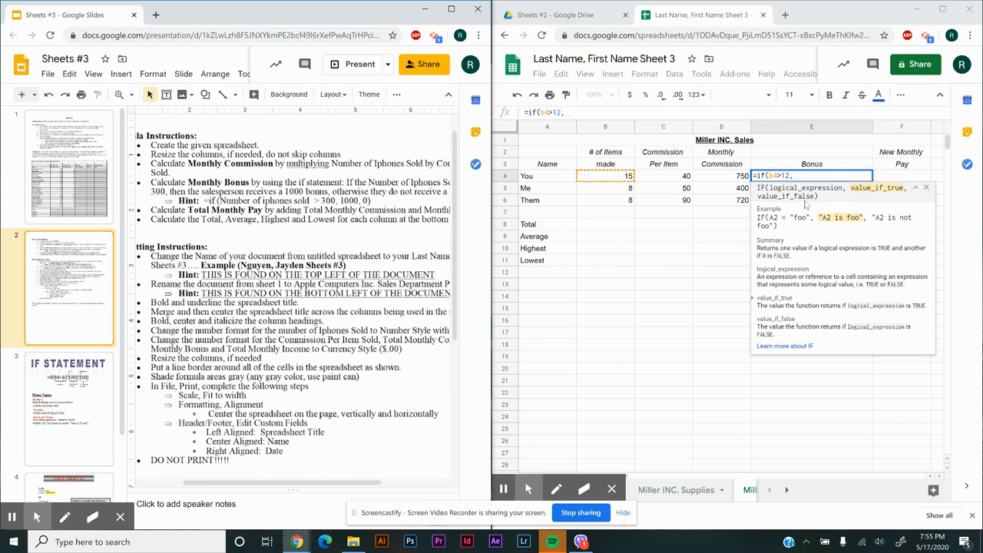
{"action": "left_click", "coordinate": [799, 179]}
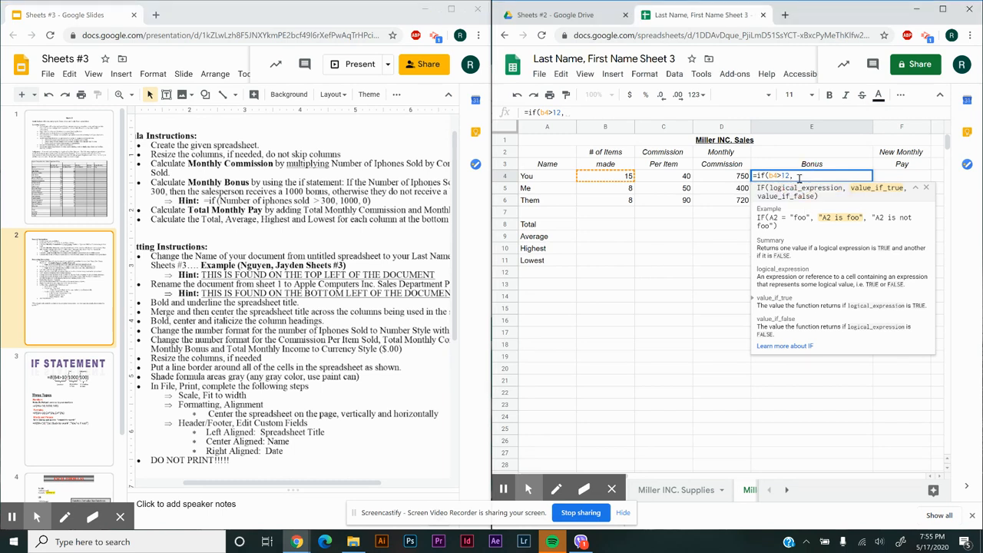
{"action": "type", "text": "1000"}
- Consult the IF Statement slide and complete E4's formula with 0 as the value if false, giving =if(b4>12,1000,0)
{"action": "left_click", "coordinate": [69, 407]}
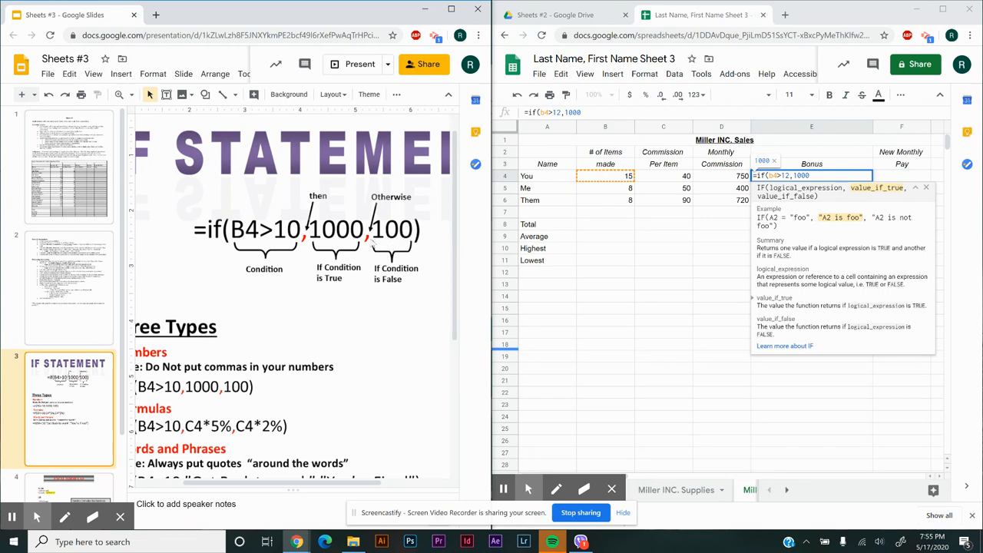
{"action": "left_click", "coordinate": [816, 176]}
{"action": "type", "text": ","}
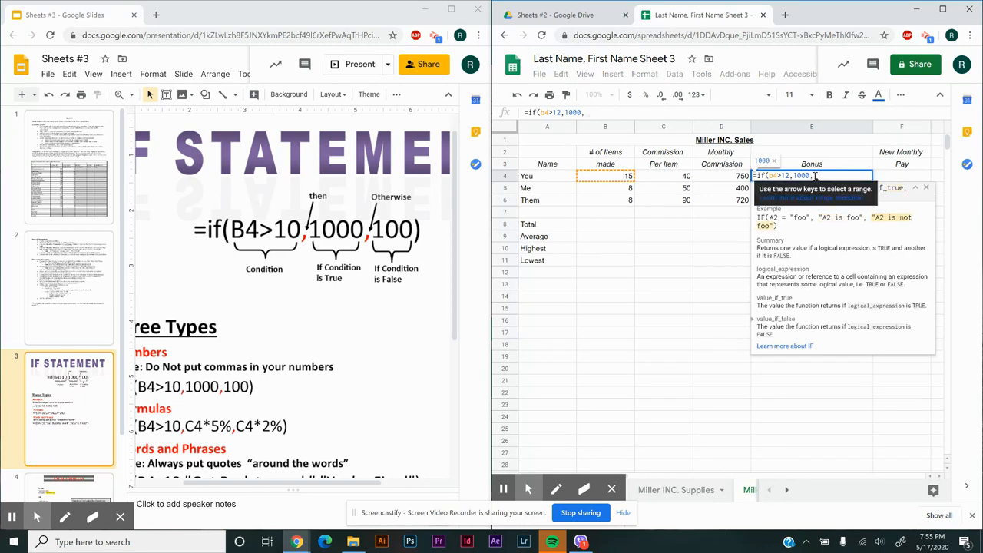
{"action": "type", "text": "0"}
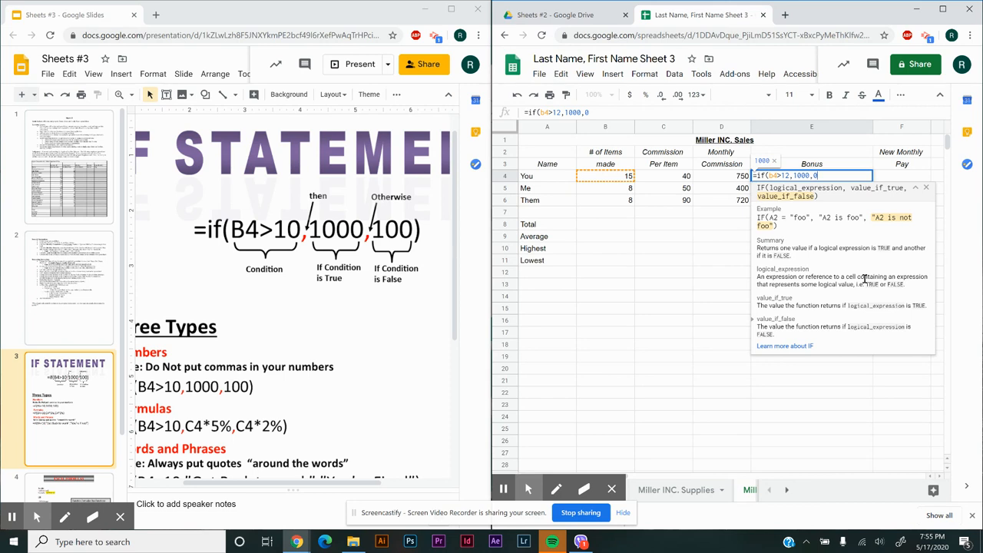
{"action": "type", "text": ")"}
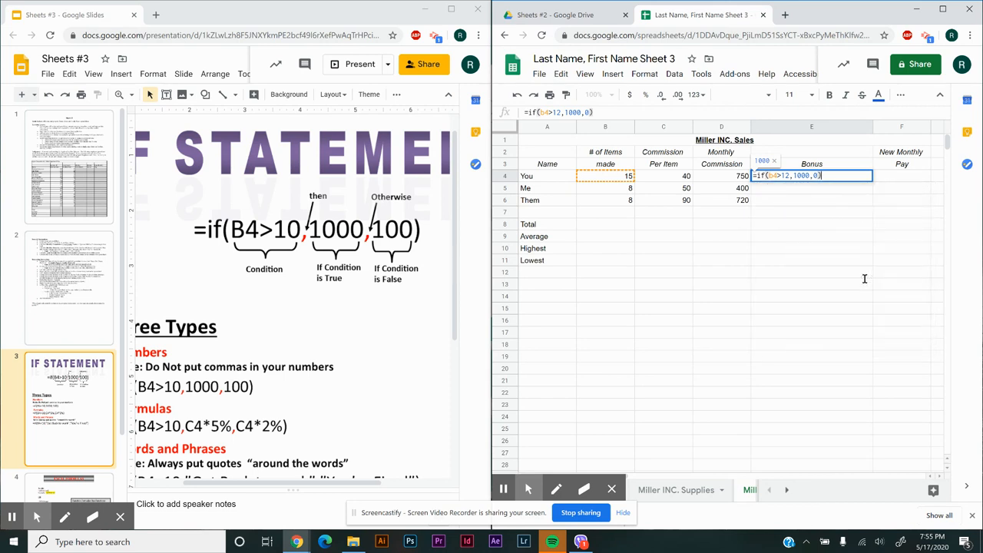
{"action": "key", "text": "Return"}
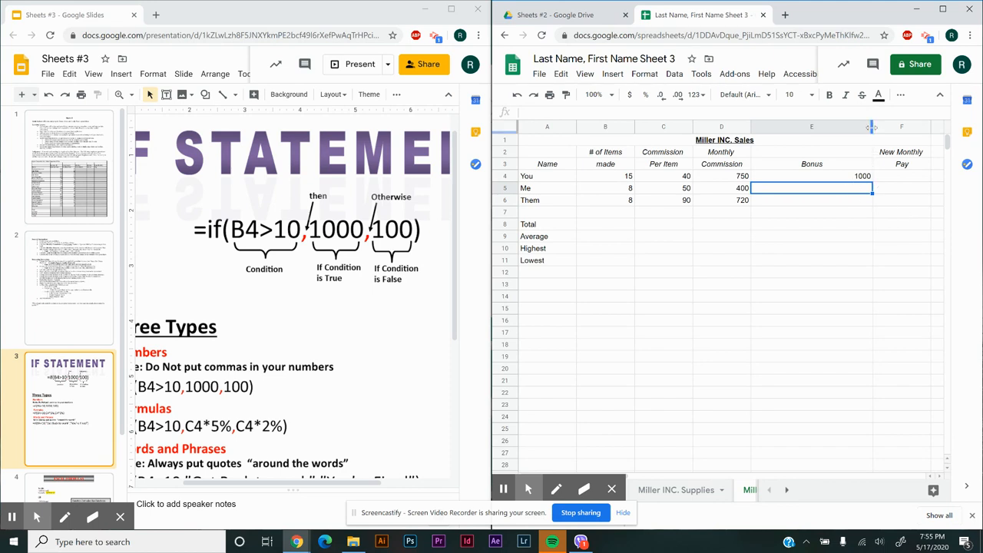
- Narrow the Bonus column and briefly display the sheet's formulas to check the one in E4 before returning to values
{"action": "left_click_drag", "start_coordinate": [872, 127], "coordinate": [836, 127]}
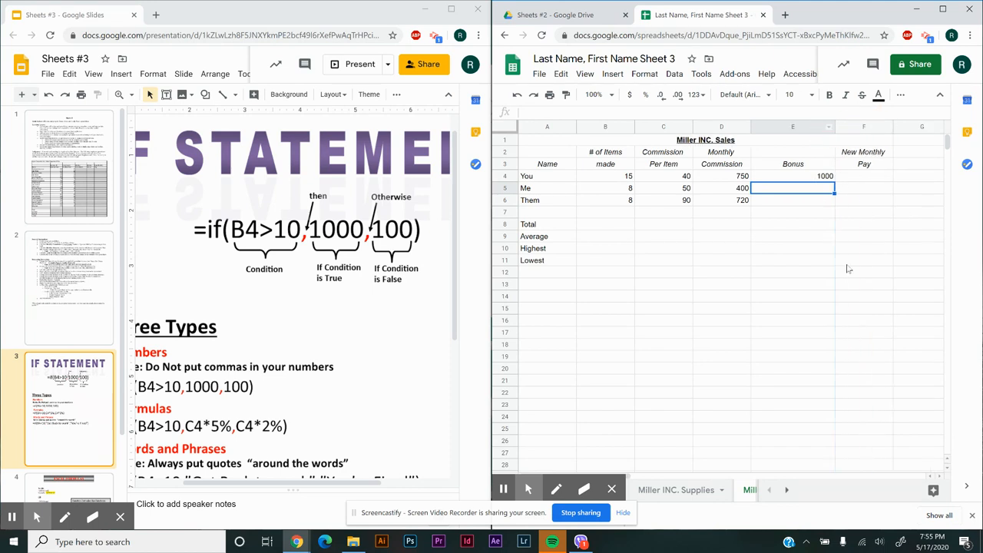
{"action": "key", "text": "ctrl+grave"}
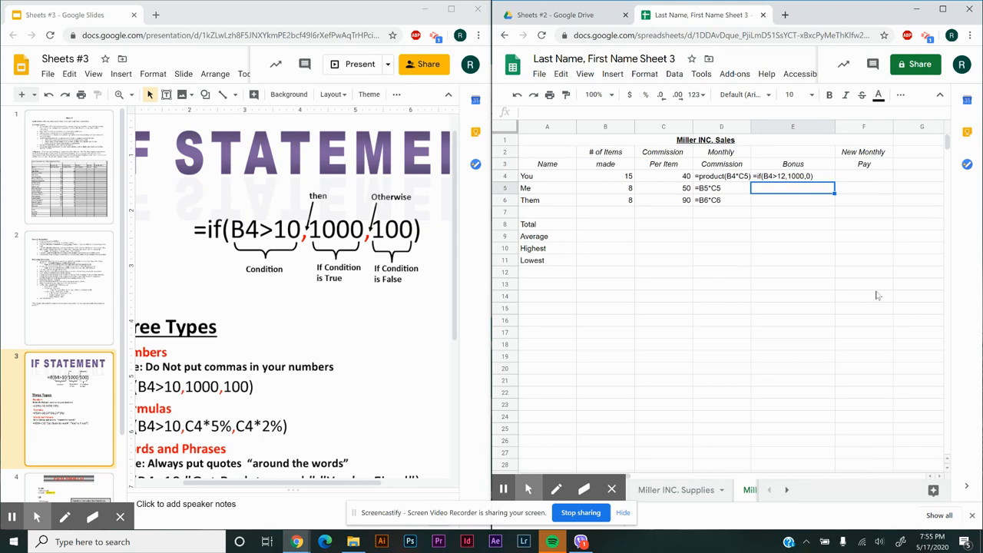
{"action": "key", "text": "ctrl+grave"}
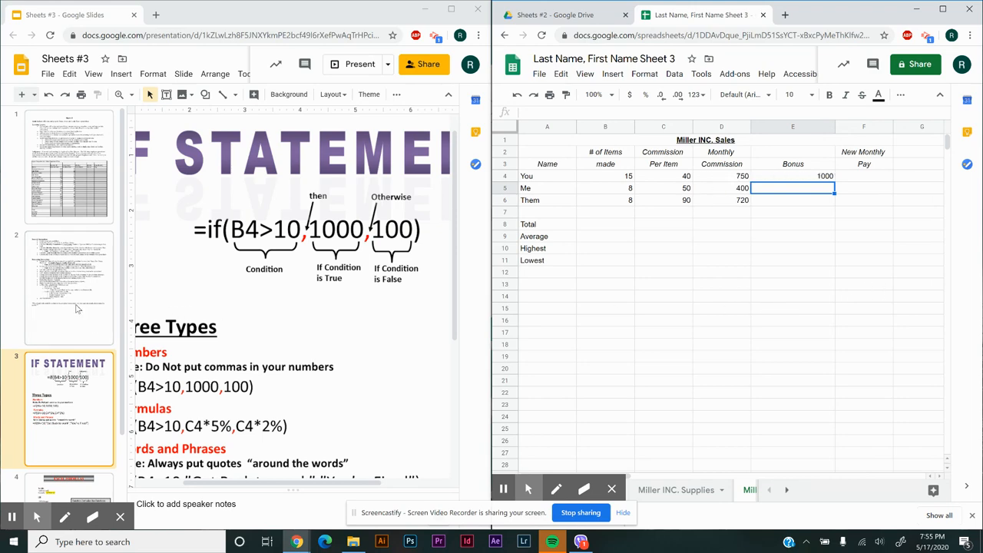
- Read the Total Monthly Pay instruction on slide 2 and locate the matching commission and bonus cells, D4 and E4
{"action": "left_click", "coordinate": [80, 309]}
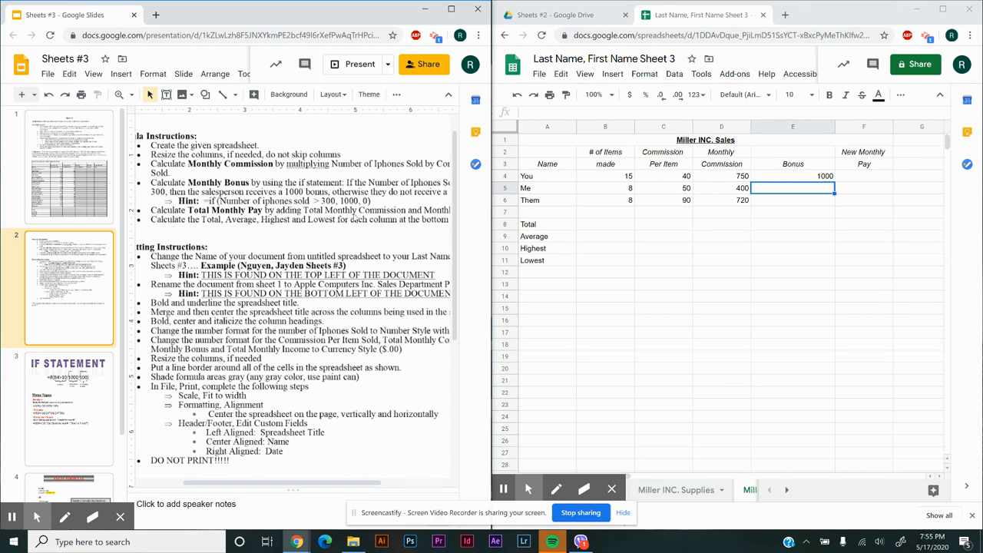
{"action": "left_click_drag", "start_coordinate": [304, 482], "coordinate": [328, 487]}
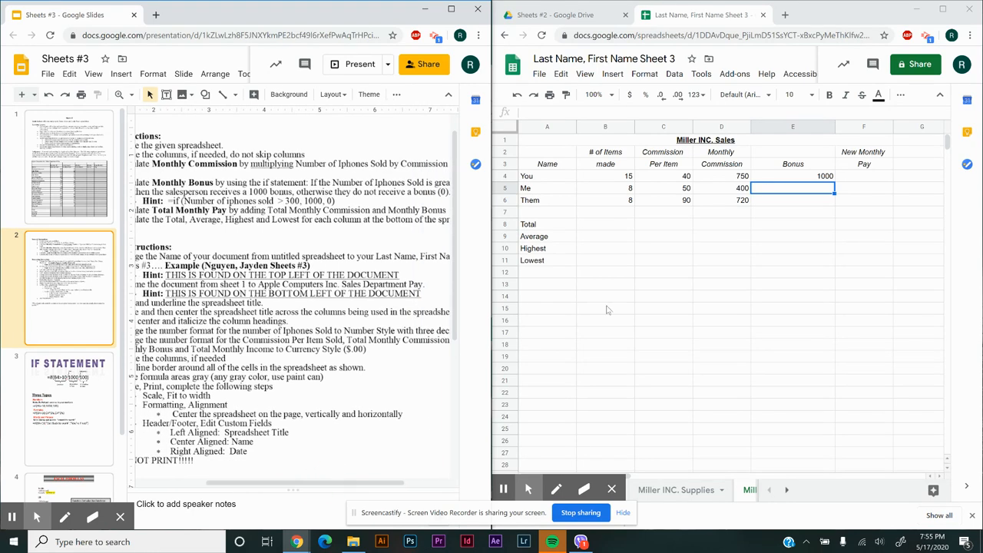
{"action": "left_click", "coordinate": [739, 179]}
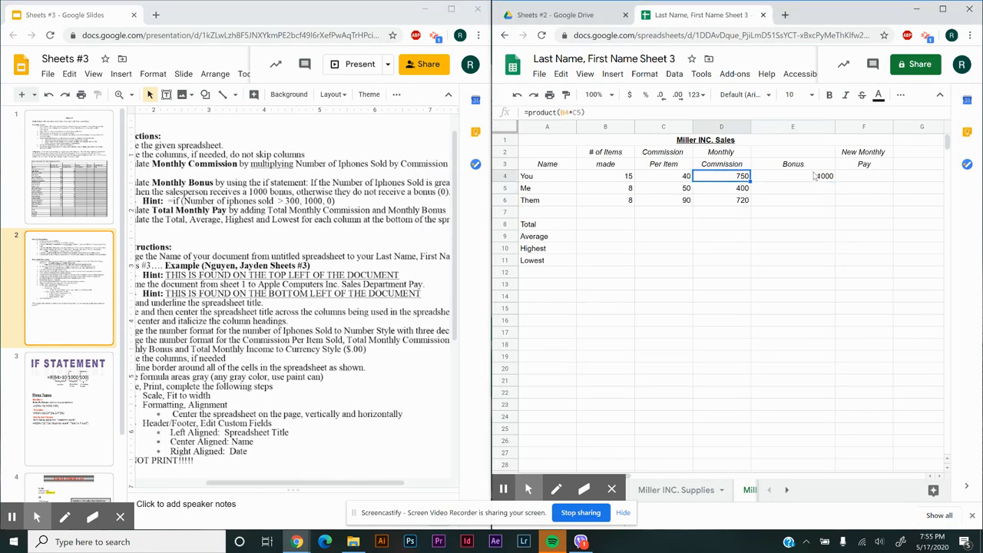
{"action": "left_click", "coordinate": [814, 173]}
- Enter =sum(d4:e4) in F4 to calculate the New Monthly Pay for the You row
{"action": "left_click", "coordinate": [857, 180]}
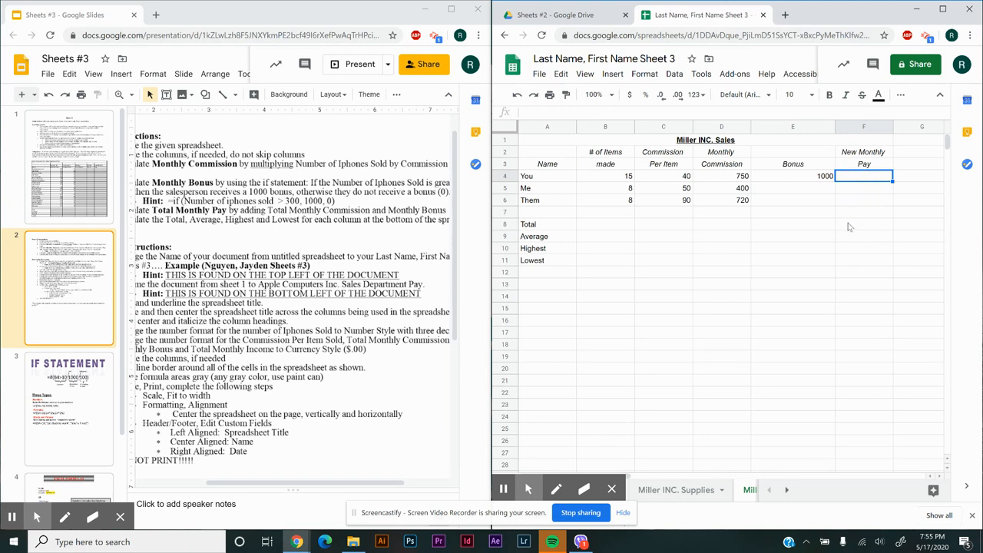
{"action": "type", "text": "=sum"}
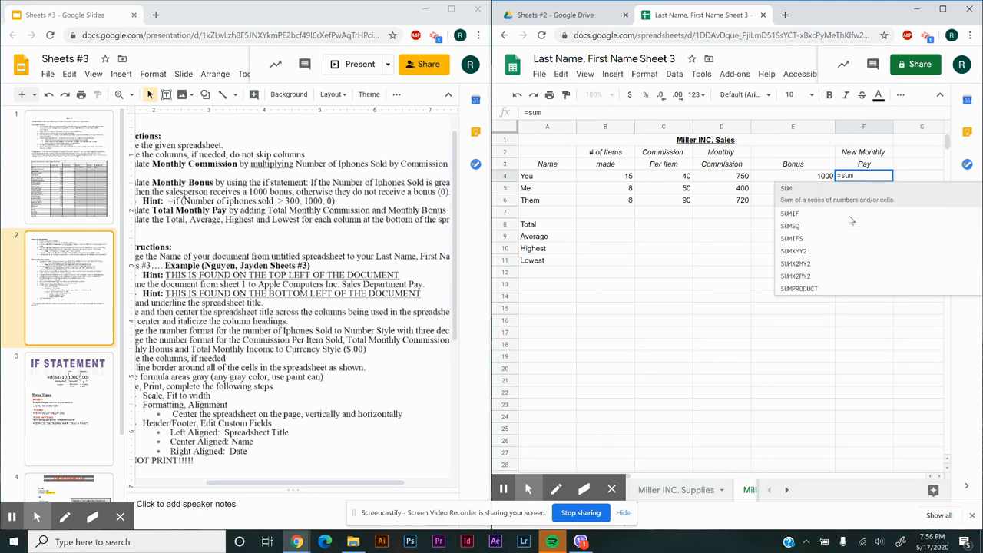
{"action": "type", "text": "("}
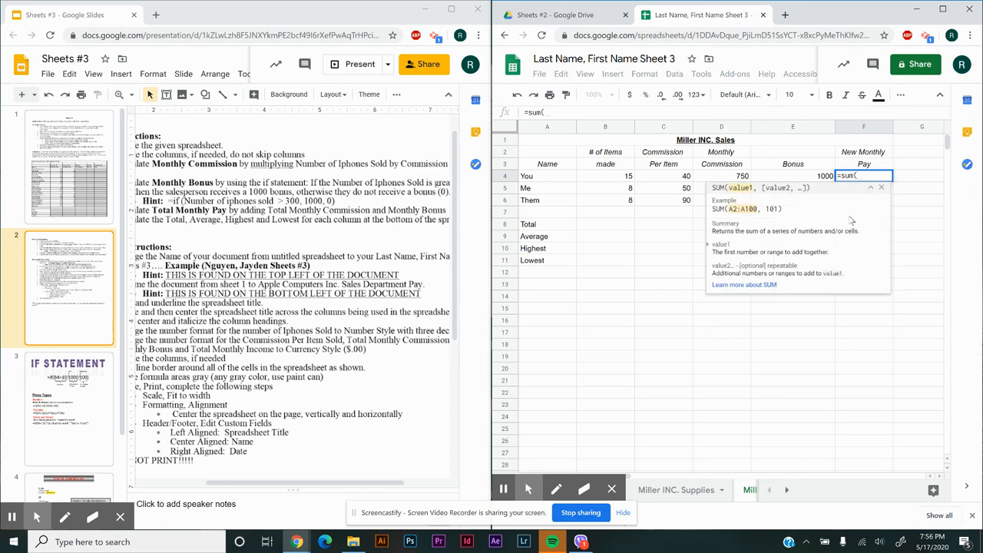
{"action": "type", "text": "d4"}
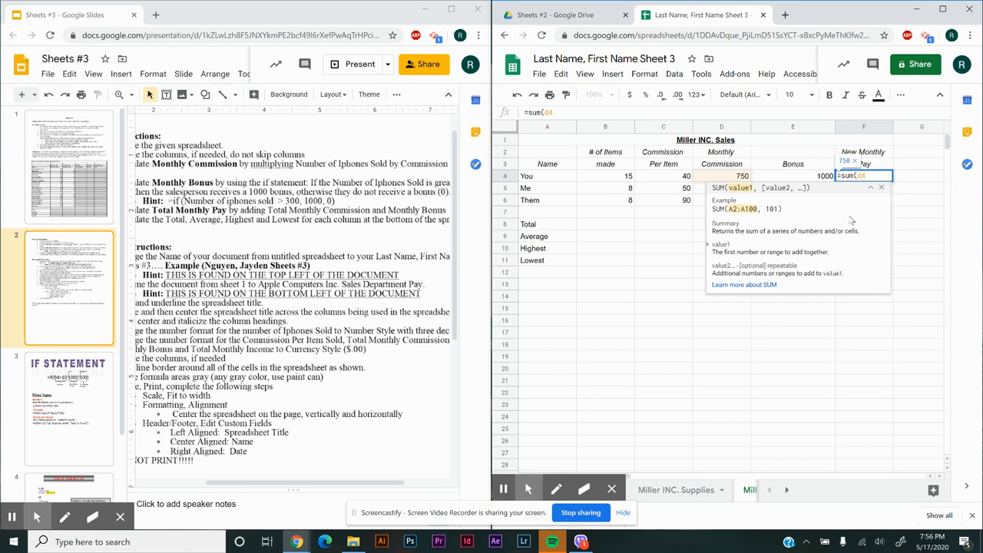
{"action": "type", "text": ":"}
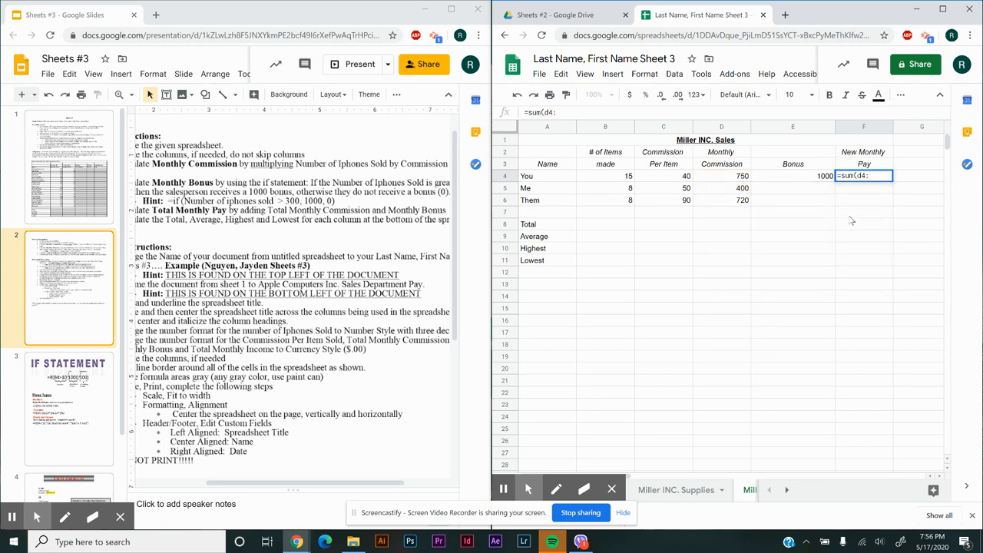
{"action": "type", "text": "e"}
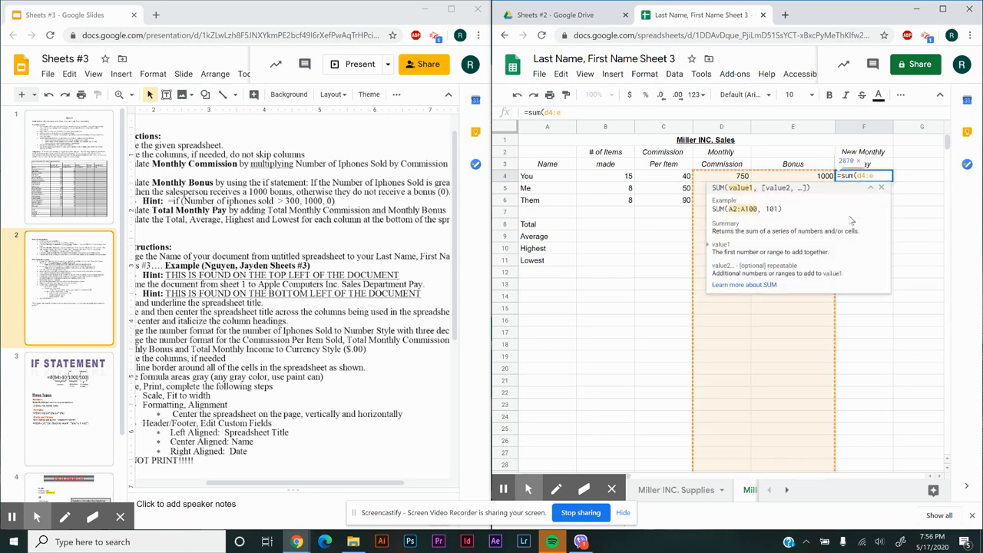
{"action": "type", "text": "4"}
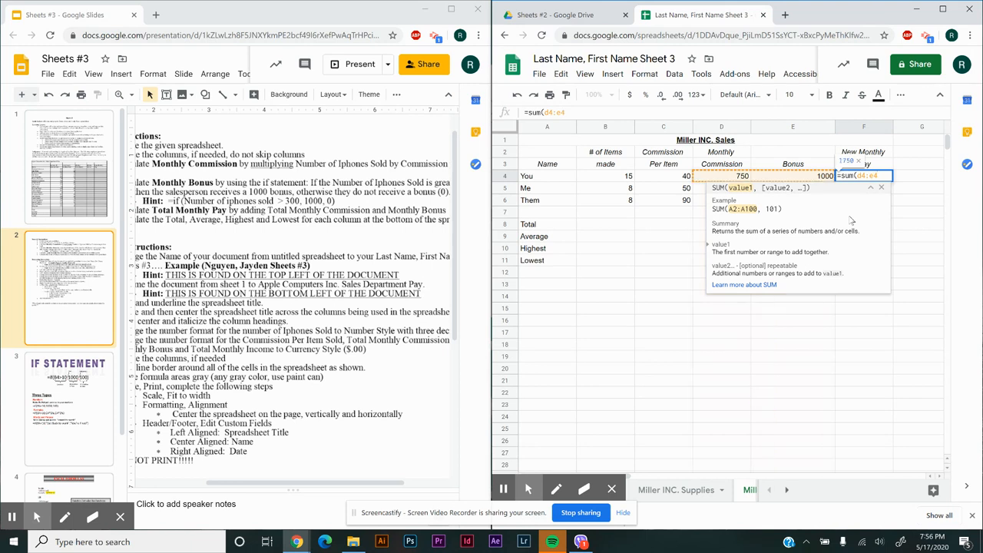
{"action": "key", "text": "Return"}
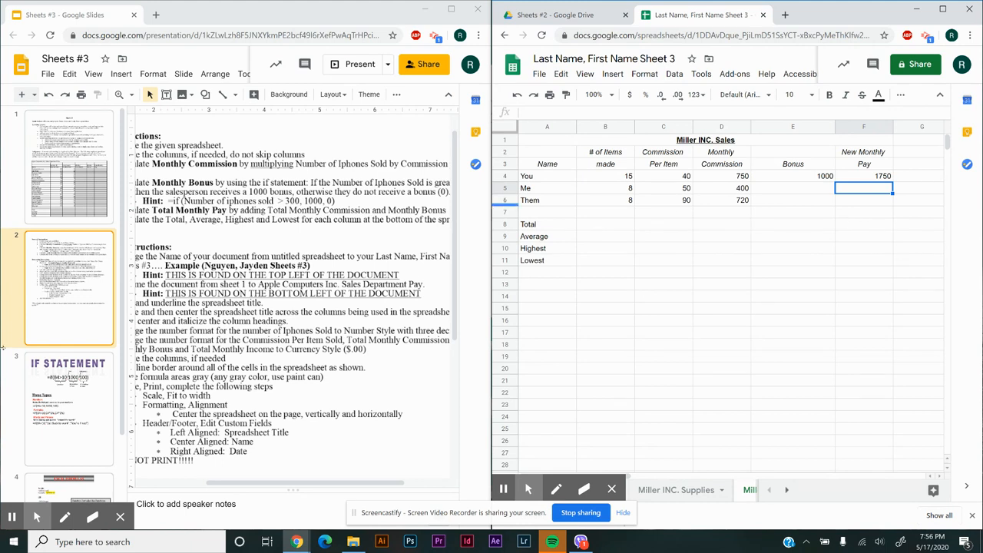
- Open the IF Statement slide and bring its Three Types examples into view
{"action": "left_click", "coordinate": [60, 402]}
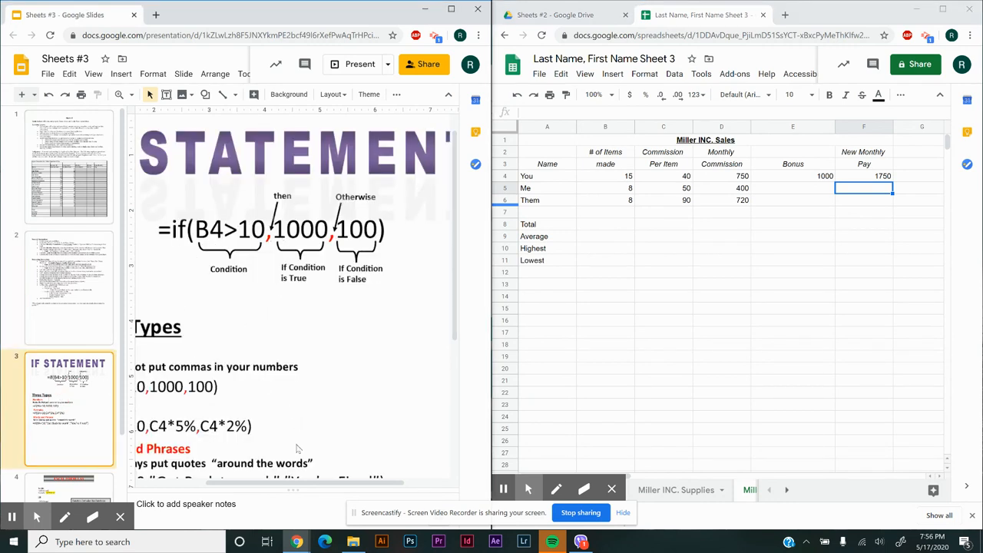
{"action": "left_click_drag", "start_coordinate": [295, 481], "coordinate": [228, 480]}
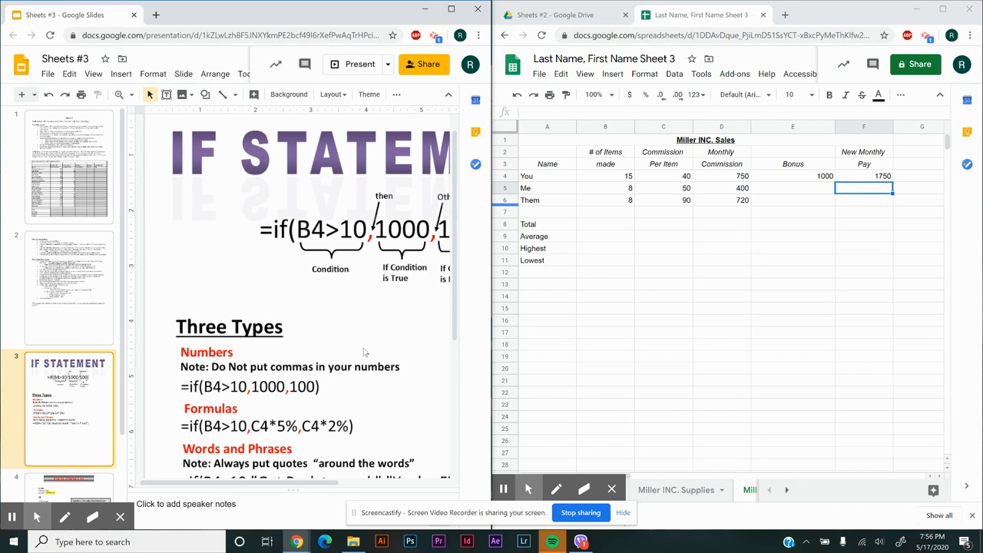
- Review the Three Types IF examples and return to slide 2's formula instructions on Total, Average, Highest and Lowest
{"action": "scroll", "coordinate": [365, 352], "scroll_direction": "down", "scroll_amount": 3}
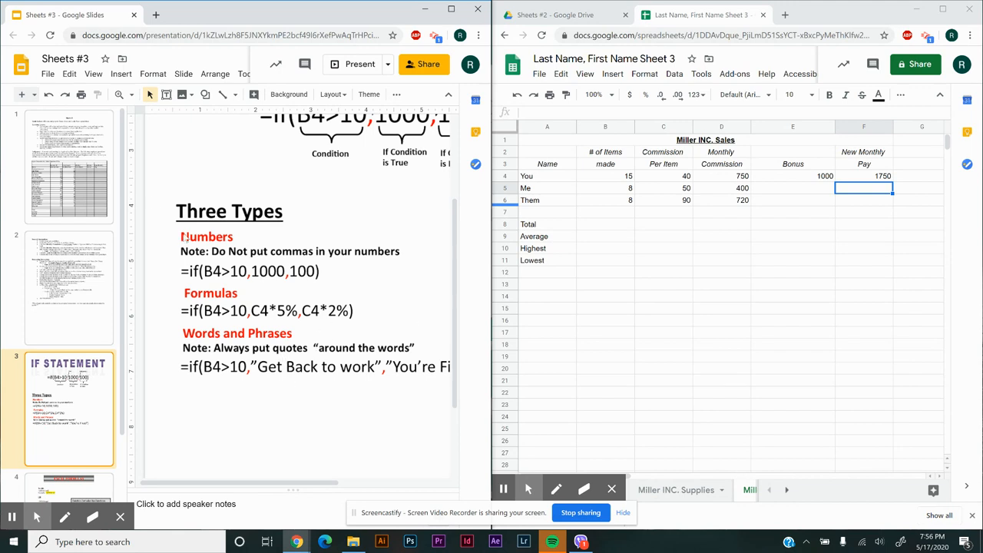
{"action": "left_click", "coordinate": [85, 258]}
{"action": "scroll", "coordinate": [348, 298], "scroll_direction": "up", "scroll_amount": 4}
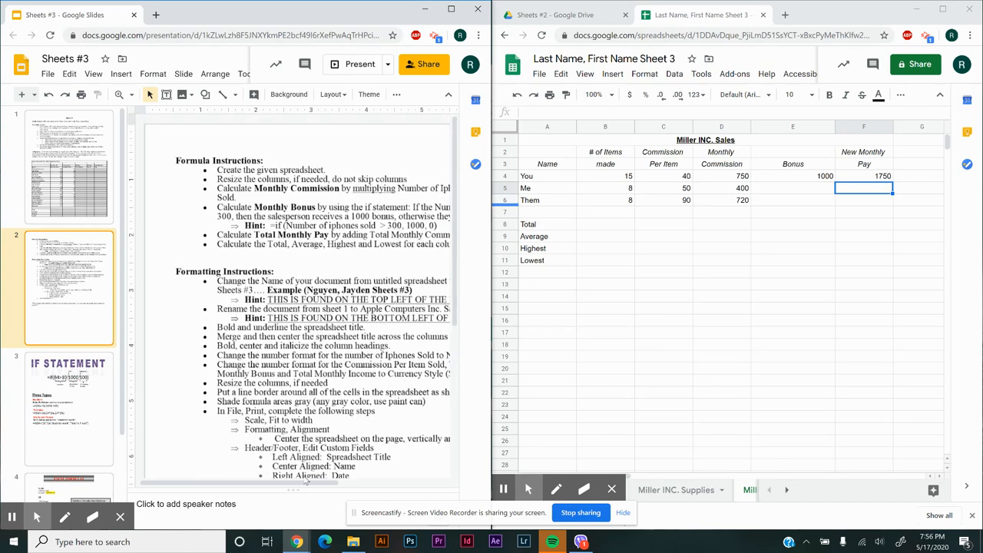
{"action": "left_click_drag", "start_coordinate": [307, 483], "coordinate": [346, 482]}
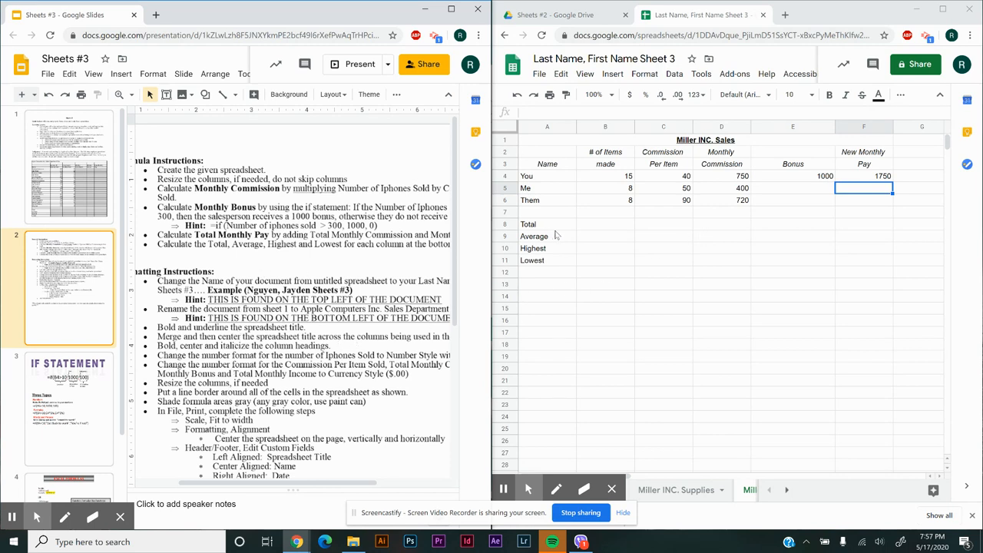
- Maximize the Miller INC. Sales spreadsheet window and look through the formatting options for number, alignment and wrapping
{"action": "left_click", "coordinate": [946, 16]}
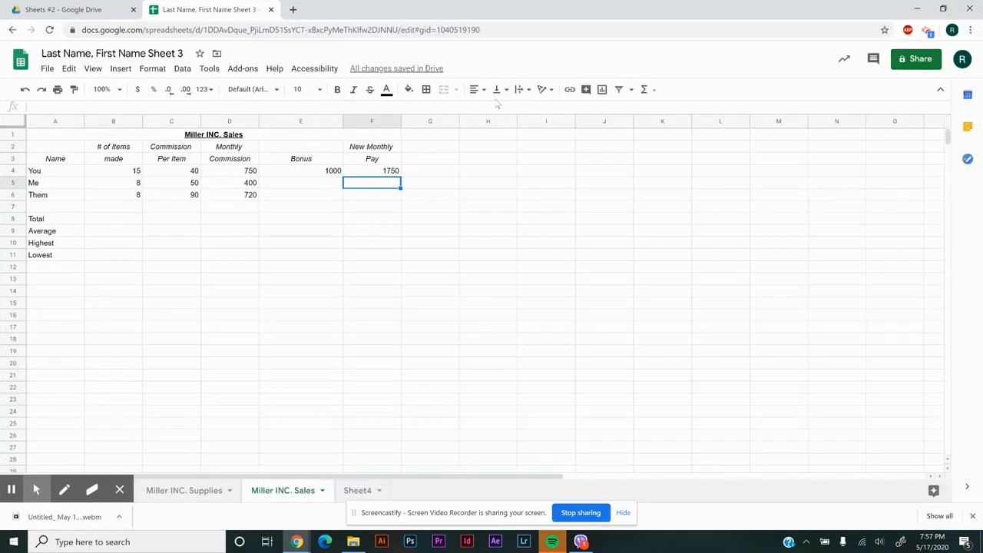
{"action": "left_click", "coordinate": [154, 71]}
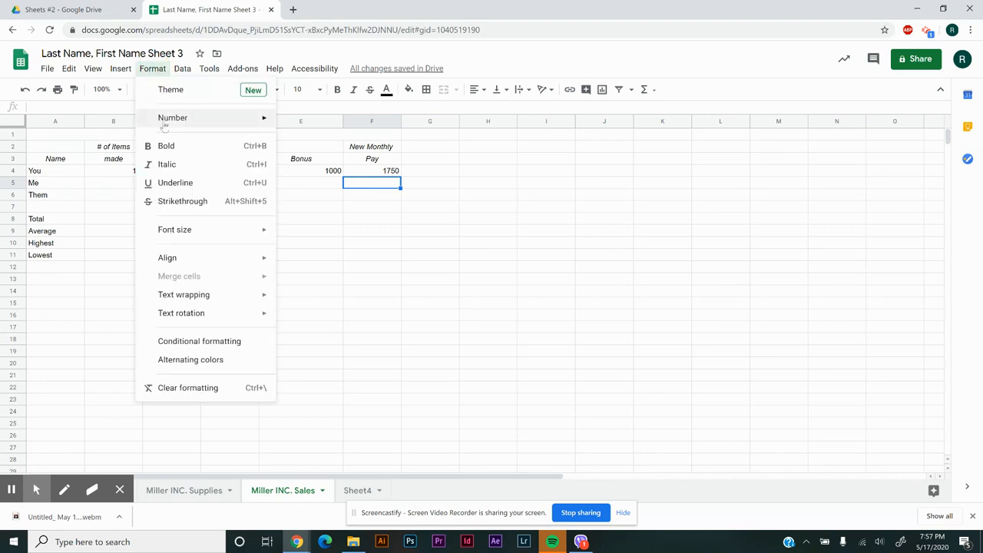
{"action": "mouse_move", "coordinate": [163, 125]}
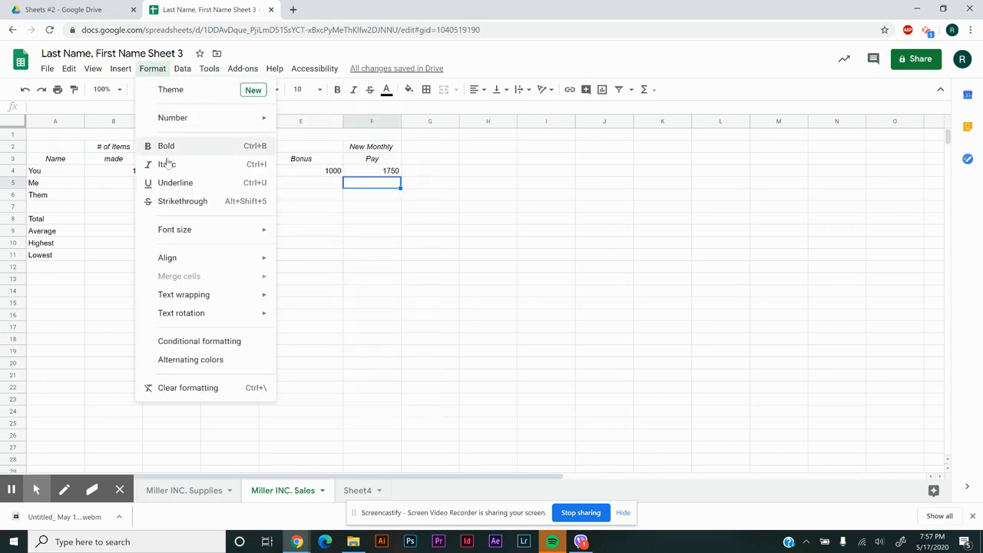
{"action": "mouse_move", "coordinate": [179, 232]}
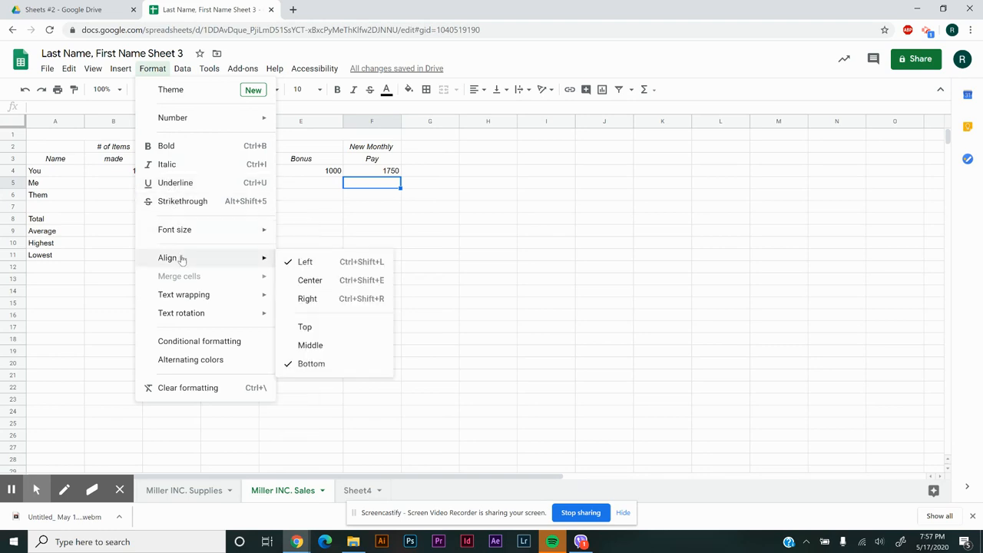
{"action": "mouse_move", "coordinate": [202, 299]}
{"action": "mouse_move", "coordinate": [181, 271]}
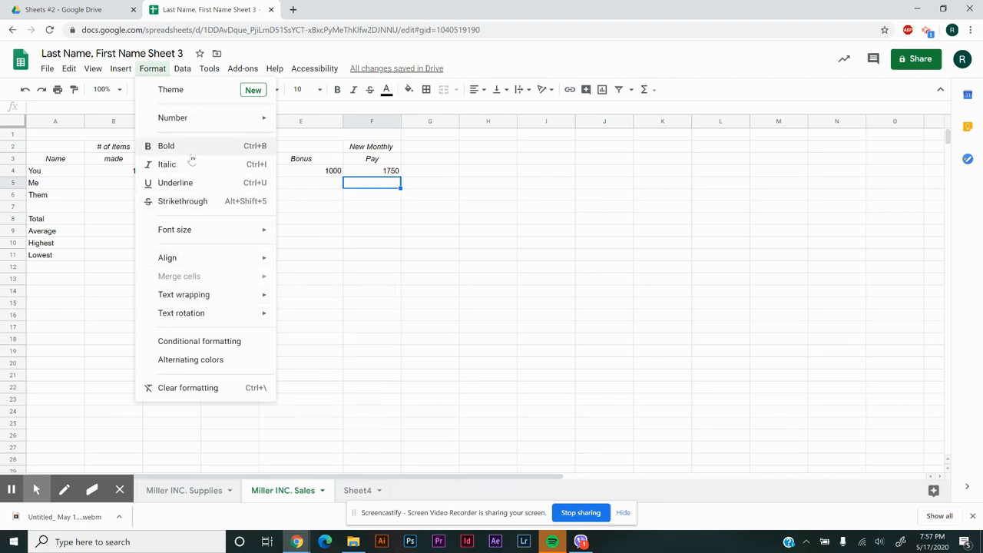
{"action": "left_click", "coordinate": [349, 207]}
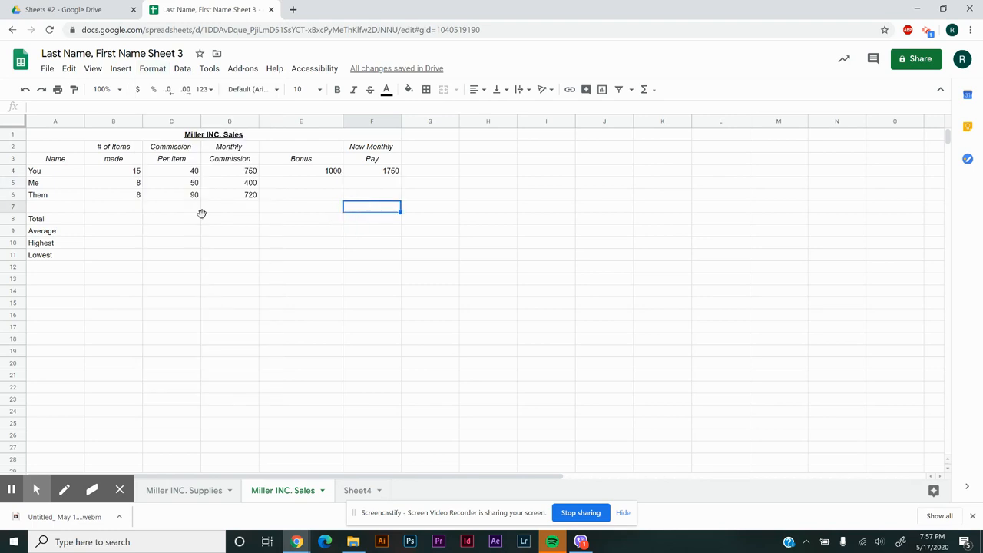
- Locate the empty summary rows and select the Total cell under # of Items made, B8
{"action": "left_click", "coordinate": [203, 218]}
{"action": "left_click", "coordinate": [129, 227]}
{"action": "left_click", "coordinate": [123, 209]}
{"action": "left_click", "coordinate": [125, 223]}
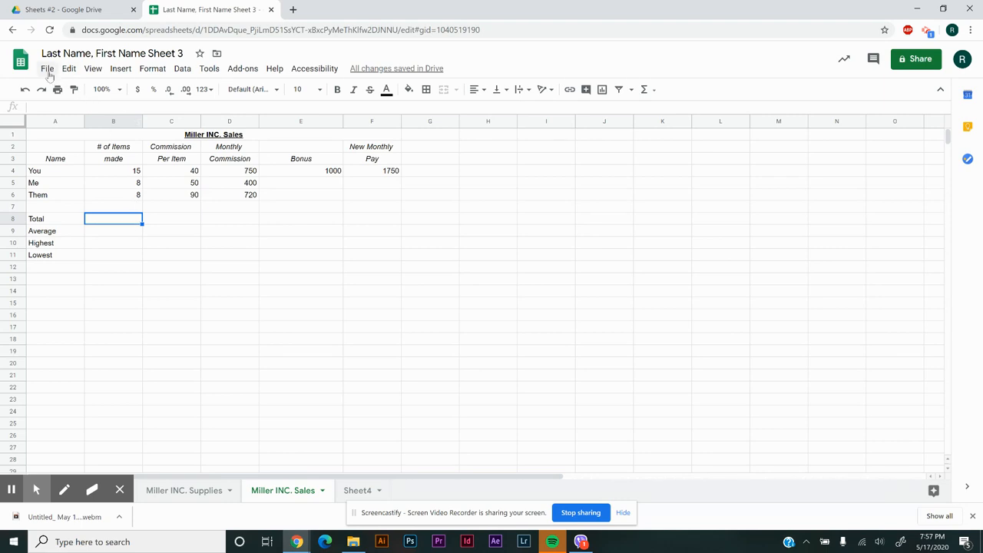
- Open the print settings for the current sheet and set the scale to Fit to page
{"action": "left_click", "coordinate": [47, 69]}
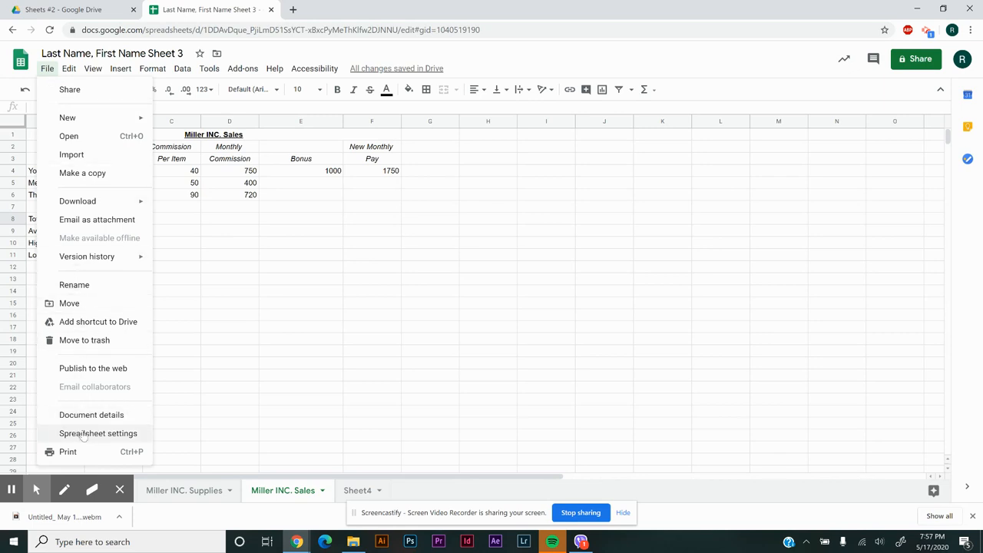
{"action": "left_click", "coordinate": [68, 452]}
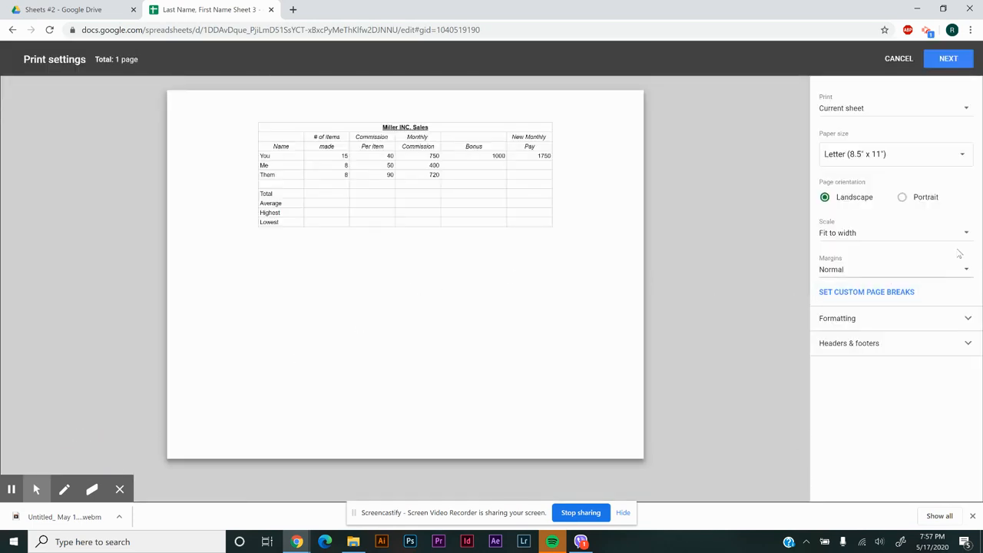
{"action": "left_click", "coordinate": [969, 236]}
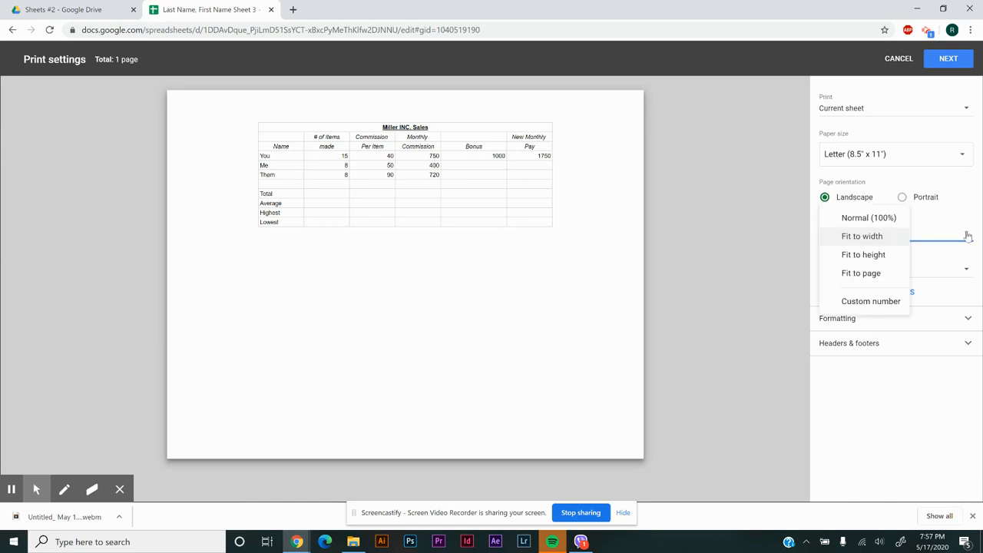
{"action": "left_click", "coordinate": [878, 274]}
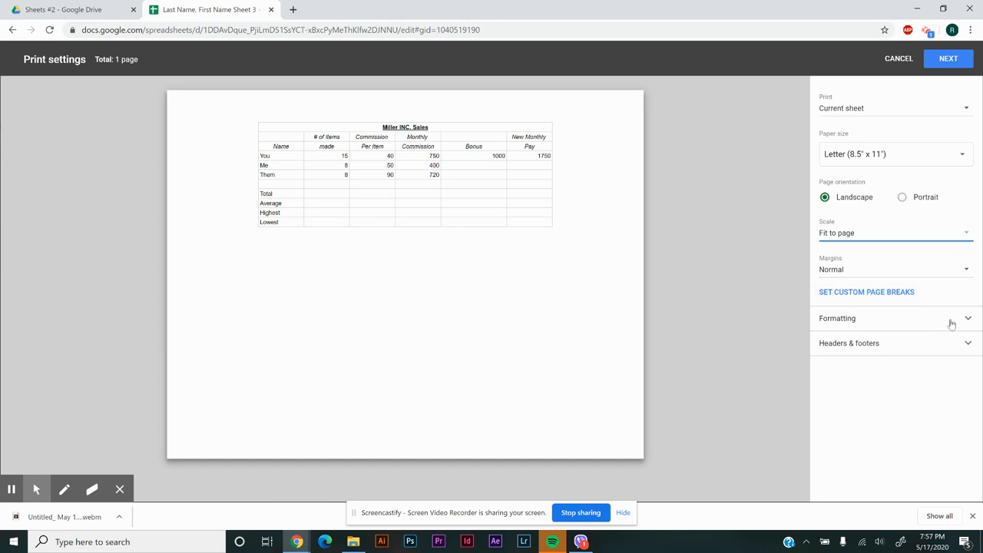
- Set the print formatting's vertical alignment to Center and collapse the formatting options
{"action": "left_click", "coordinate": [967, 320]}
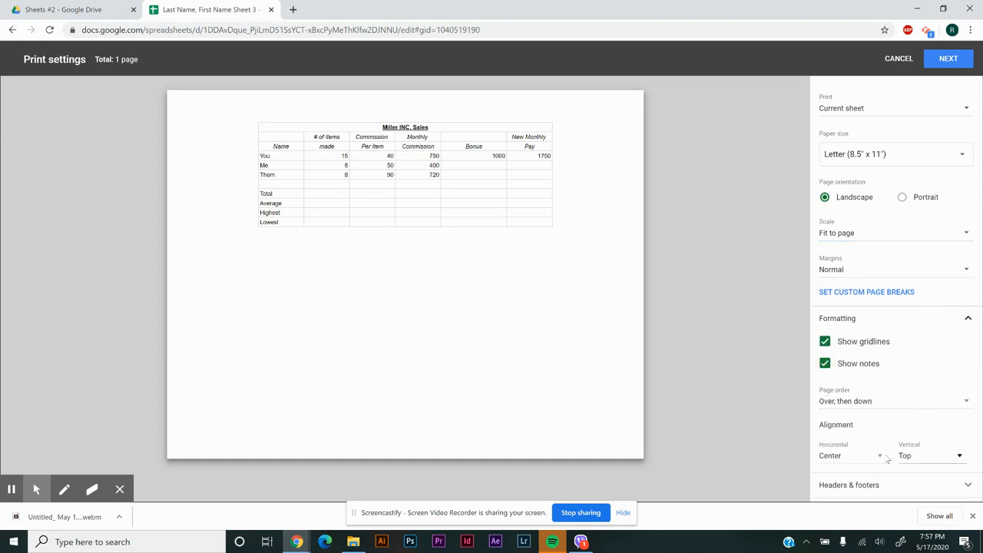
{"action": "left_click", "coordinate": [959, 457]}
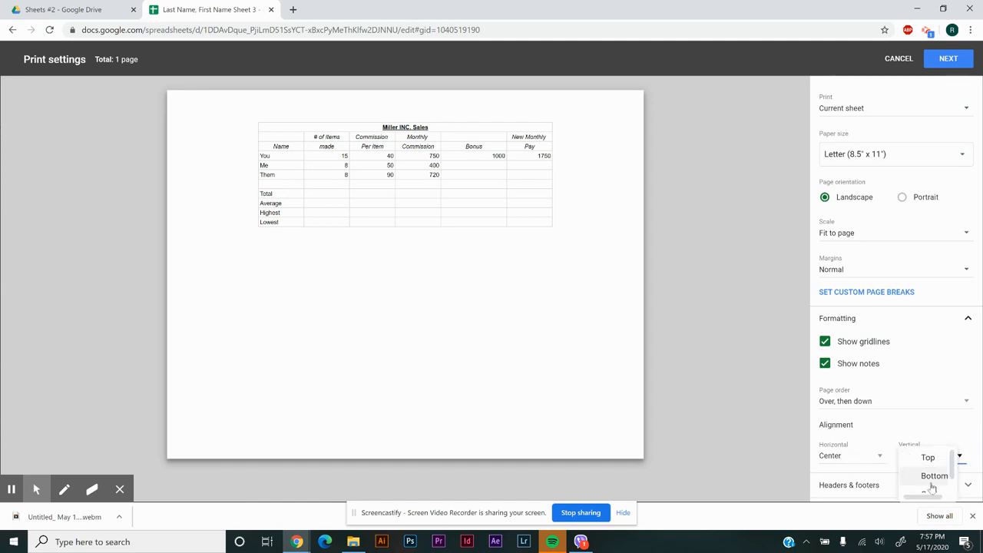
{"action": "left_click", "coordinate": [926, 492]}
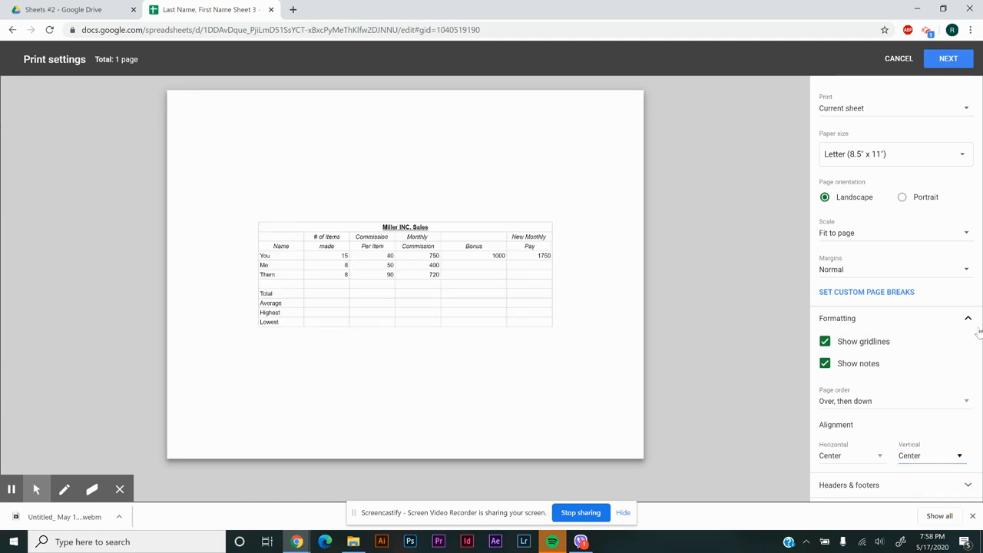
{"action": "left_click", "coordinate": [969, 319]}
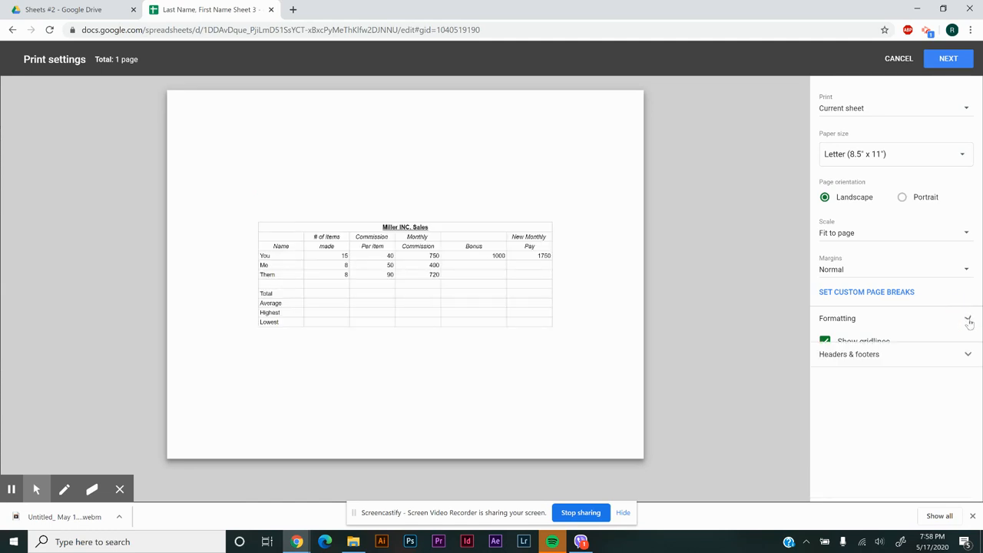
- Open the custom header and footer fields and insert the sheet name in the left header
{"action": "left_click", "coordinate": [860, 344]}
{"action": "scroll", "coordinate": [895, 392], "scroll_direction": "down", "scroll_amount": 1}
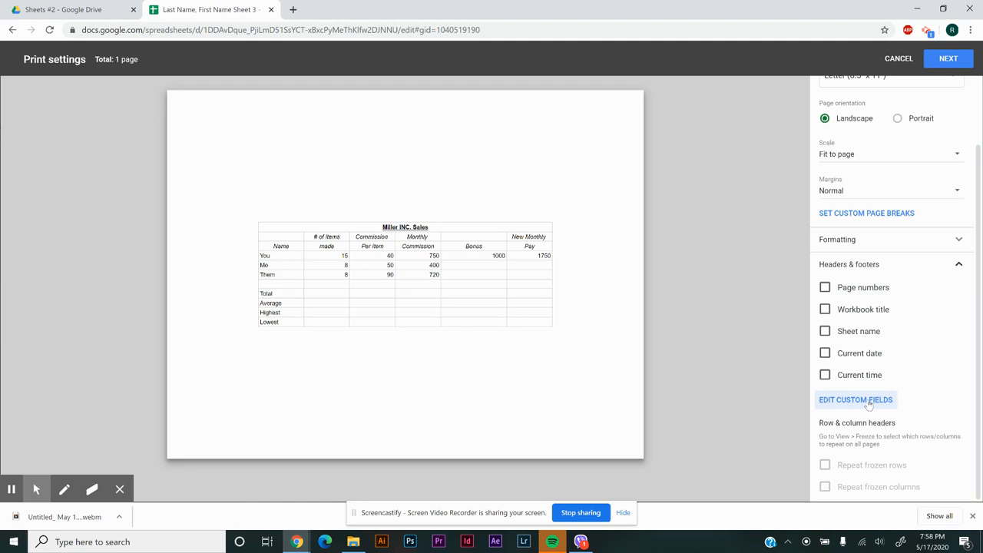
{"action": "left_click", "coordinate": [867, 401]}
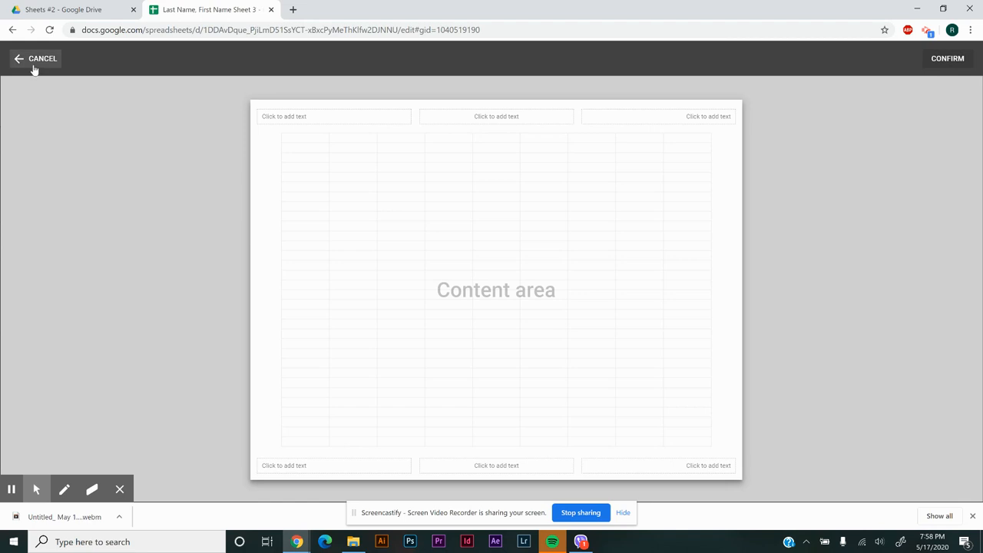
{"action": "left_click", "coordinate": [332, 116]}
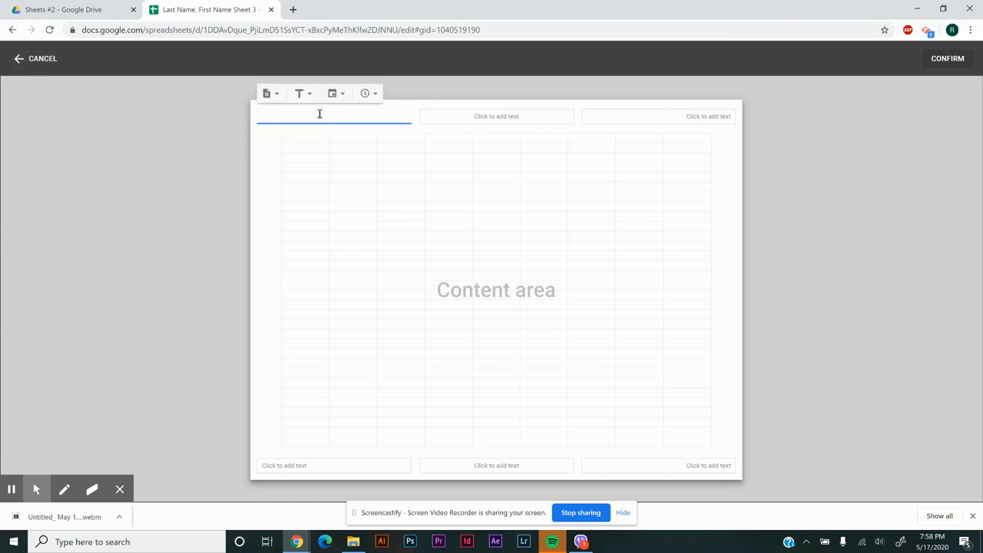
{"action": "left_click", "coordinate": [310, 94]}
{"action": "left_click", "coordinate": [323, 133]}
- Insert the date as 5/17/2020 in the center header, enter Period 2 in the right header, and confirm the custom fields
{"action": "left_click", "coordinate": [478, 118]}
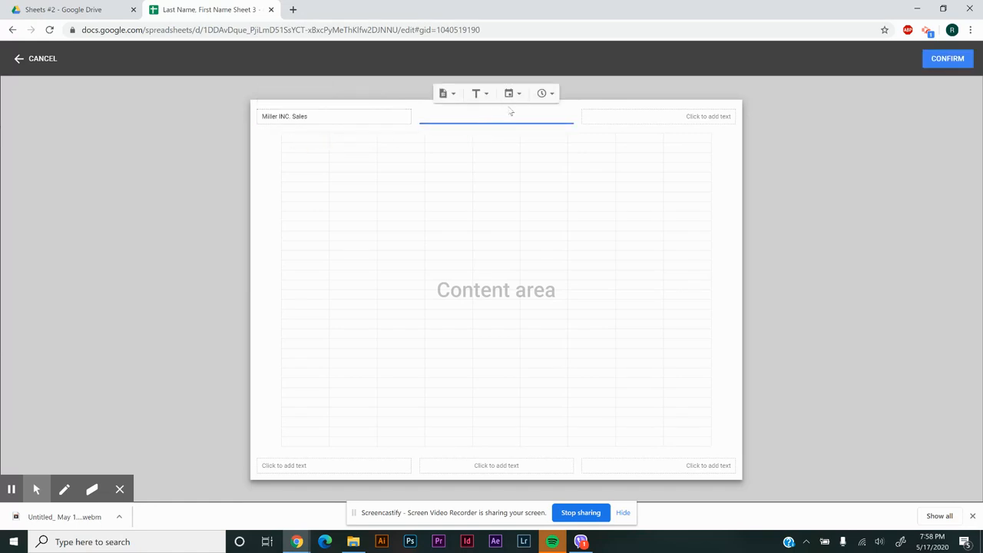
{"action": "left_click", "coordinate": [513, 94]}
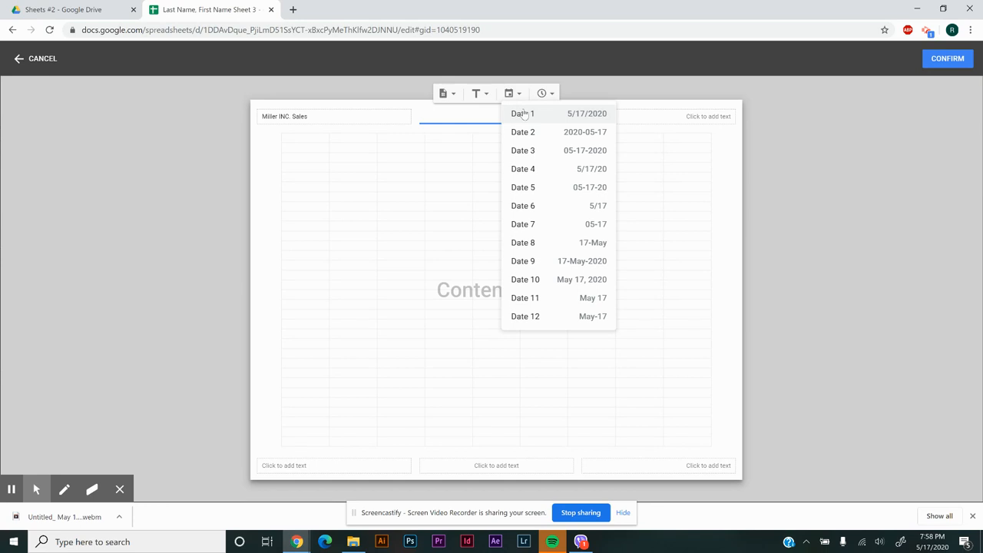
{"action": "left_click", "coordinate": [522, 114]}
{"action": "left_click", "coordinate": [699, 119]}
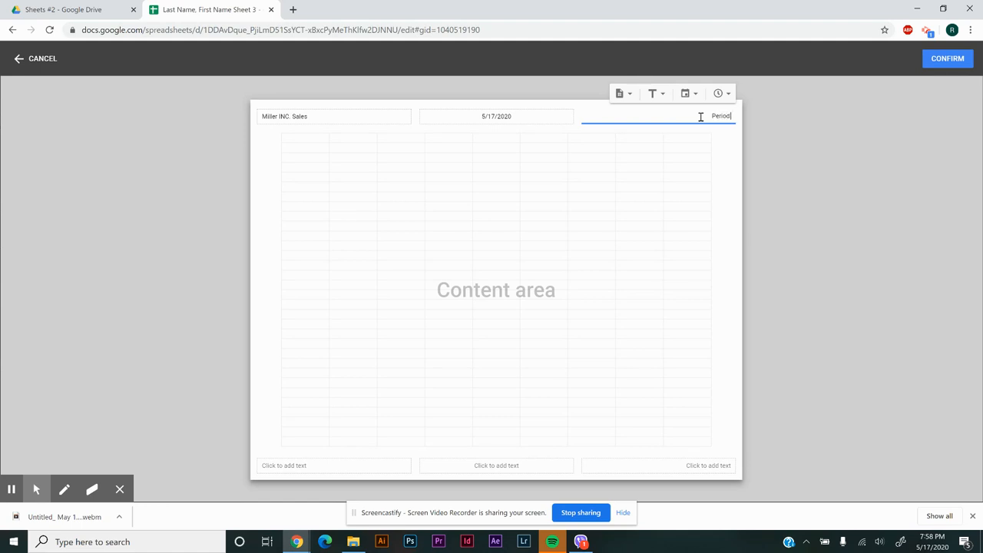
{"action": "type", "text": "Period 2"}
{"action": "left_click", "coordinate": [943, 66]}
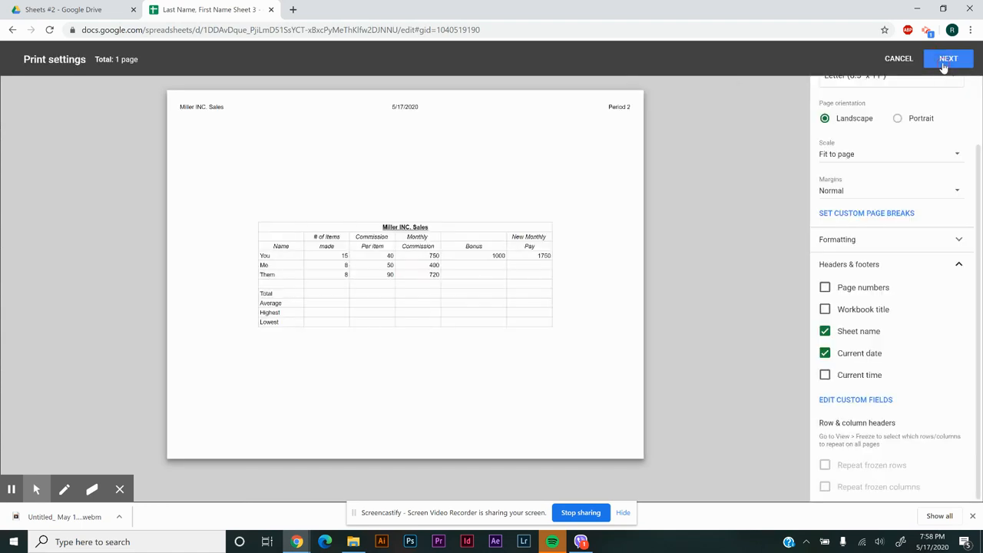
- Continue to the print preview with the new headers and cancel without printing
{"action": "left_click", "coordinate": [947, 60]}
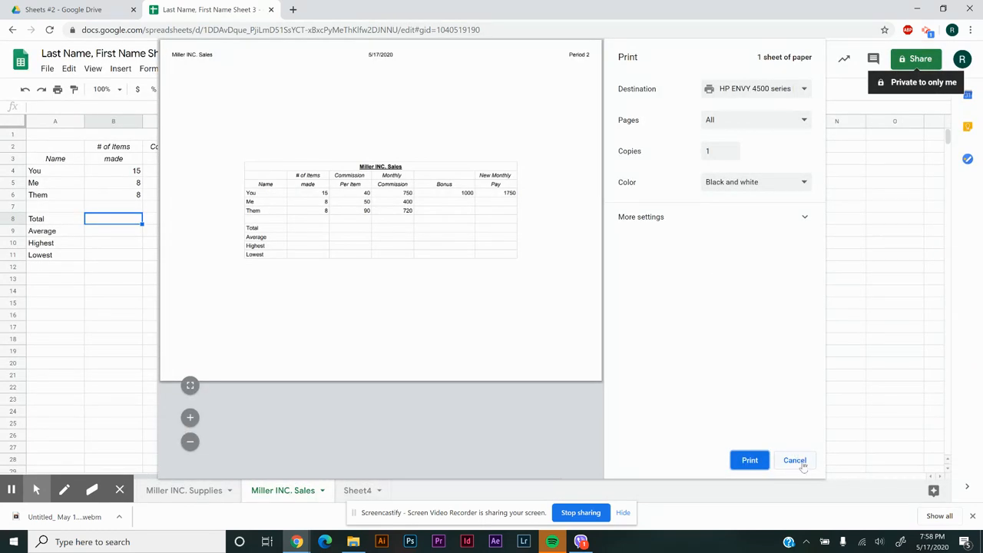
{"action": "left_click", "coordinate": [799, 463]}
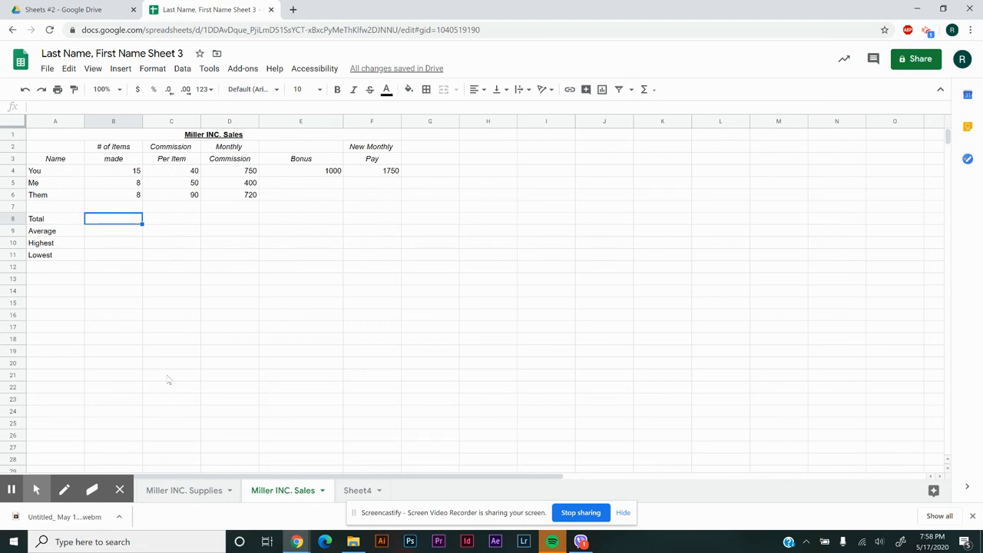
- Switch to the Sheets #3 presentation in Google Slides, maximize it, and read the formatting and print instructions on slide 2
{"action": "left_click", "coordinate": [296, 543]}
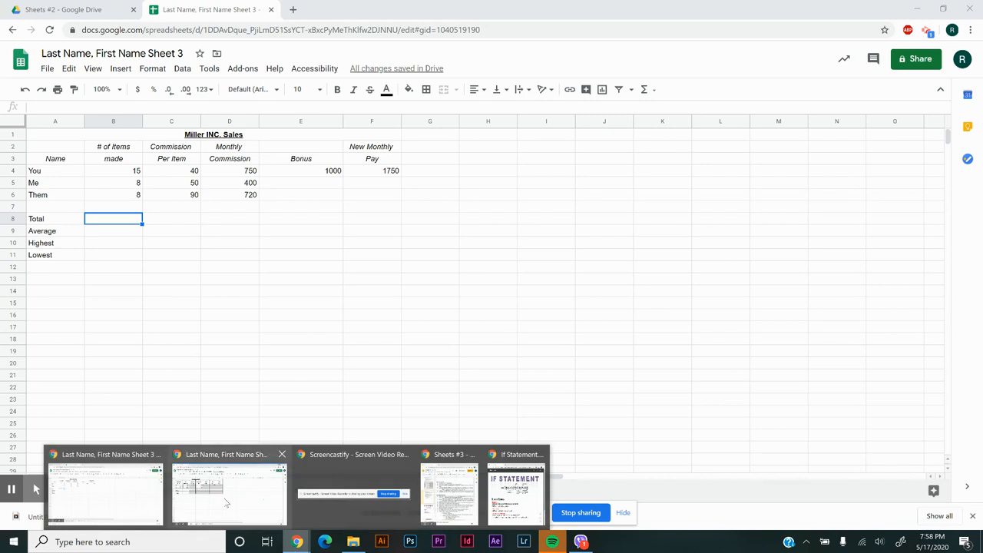
{"action": "left_click", "coordinate": [227, 501]}
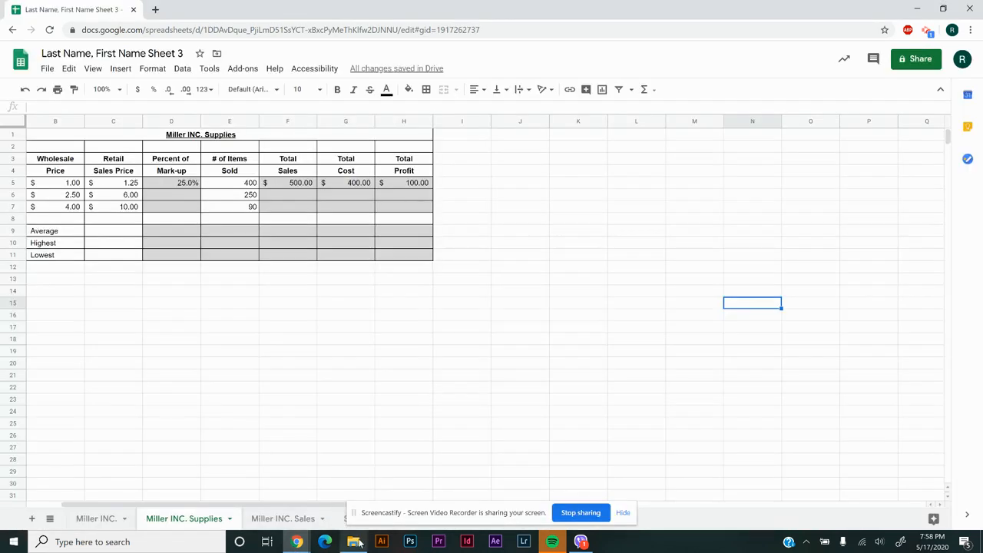
{"action": "left_click", "coordinate": [295, 543]}
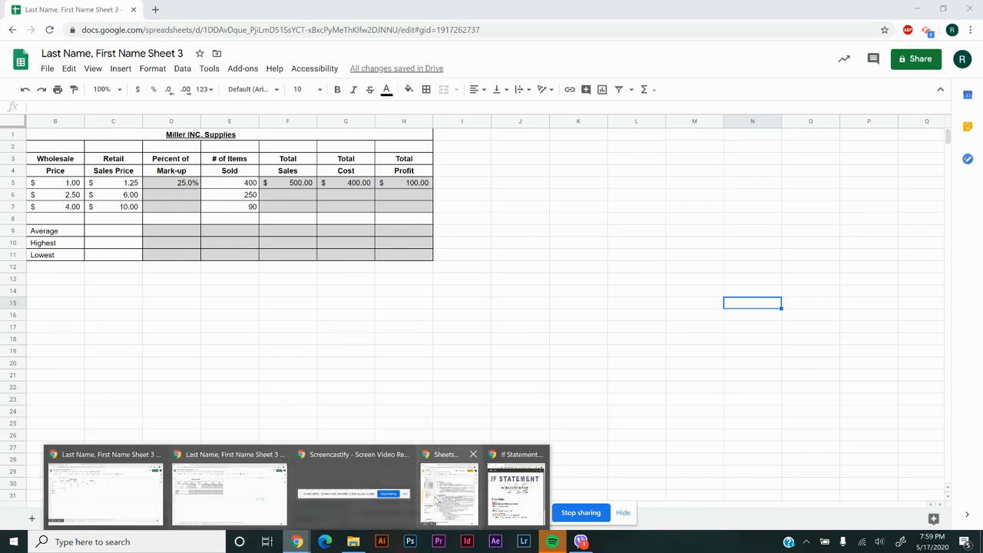
{"action": "left_click", "coordinate": [450, 492]}
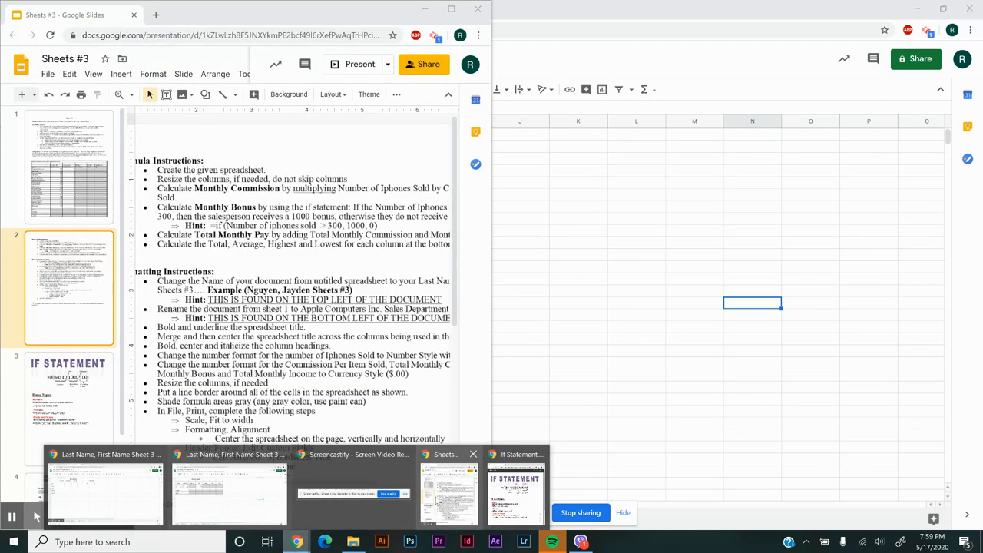
{"action": "left_click", "coordinate": [452, 9]}
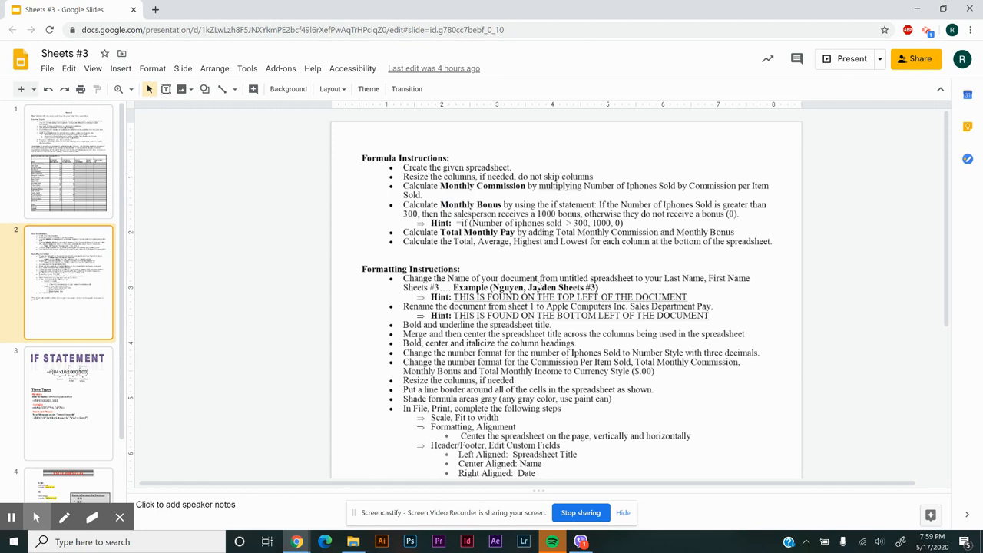
{"action": "scroll", "coordinate": [542, 284], "scroll_direction": "down", "scroll_amount": 2}
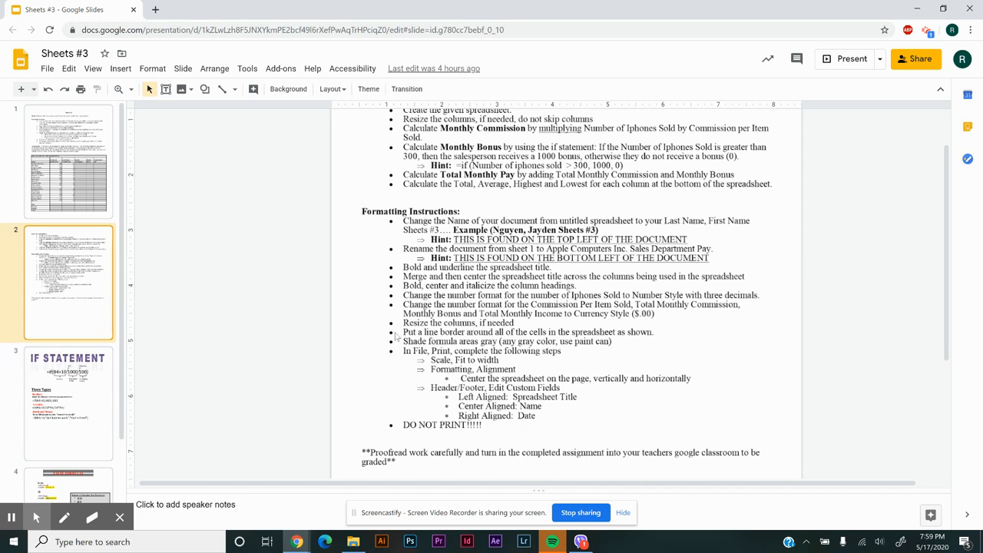
{"action": "scroll", "coordinate": [395, 336], "scroll_direction": "up", "scroll_amount": 1}
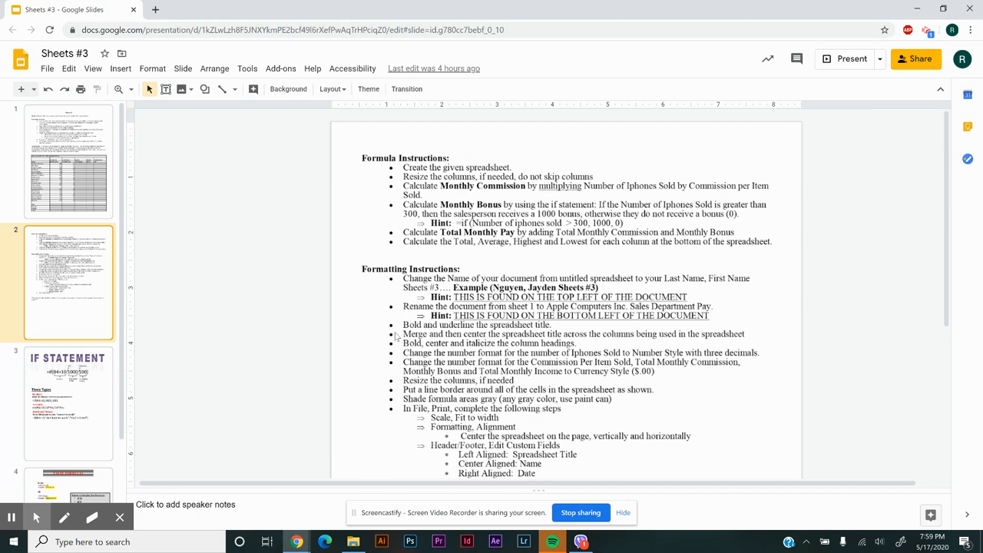
- Look through the assignment overview, instructions, IF Statement and Excel Formulas slides
{"action": "left_click", "coordinate": [83, 181]}
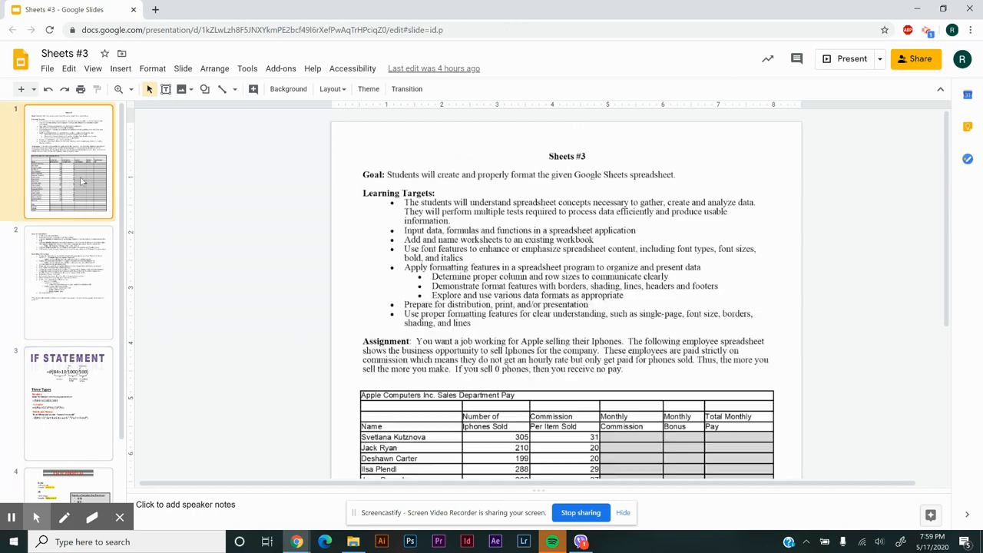
{"action": "left_click", "coordinate": [84, 268]}
{"action": "scroll", "coordinate": [86, 292], "scroll_direction": "down", "scroll_amount": 1}
{"action": "left_click", "coordinate": [86, 320]}
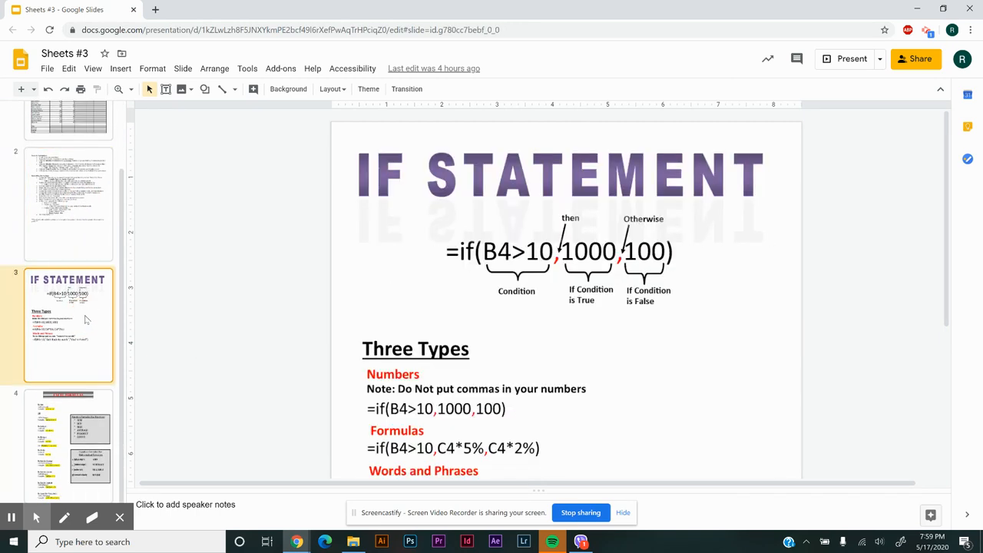
{"action": "left_click", "coordinate": [73, 411]}
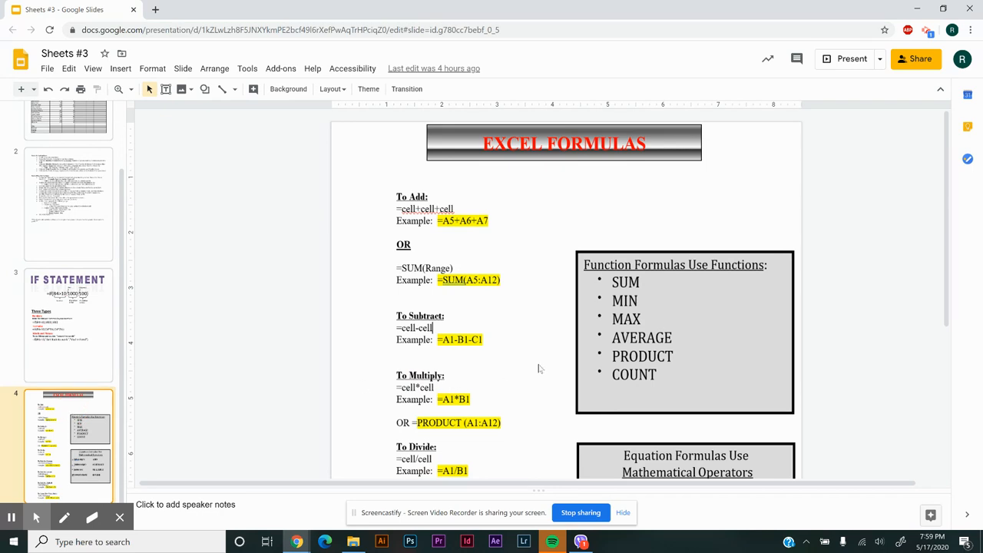
{"action": "scroll", "coordinate": [541, 368], "scroll_direction": "down", "scroll_amount": 5}
{"action": "scroll", "coordinate": [542, 368], "scroll_direction": "up", "scroll_amount": 5}
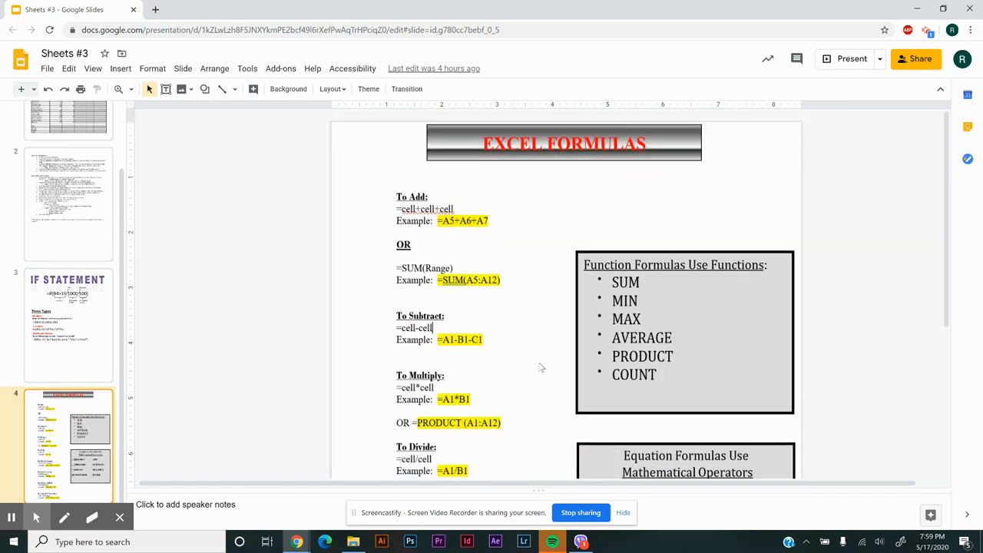